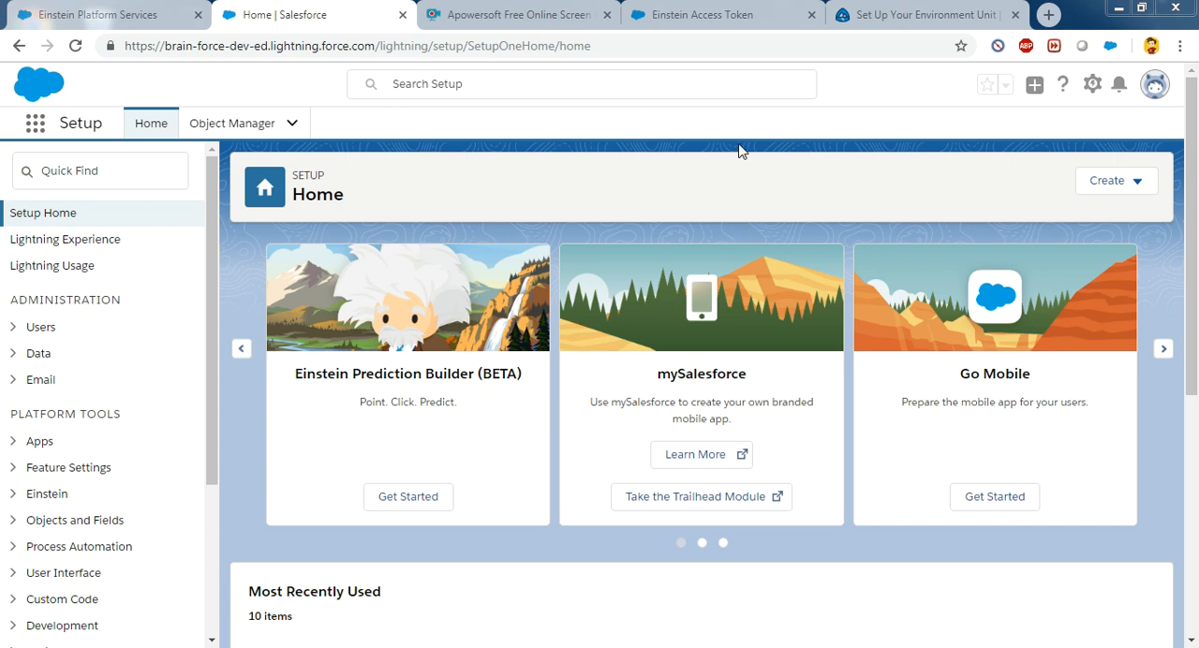
Step: Review the token generation instructions in the Trailhead Set Up Your Environment unit and return to Salesforce Setup
{"action": "left_click", "coordinate": [881, 11]}
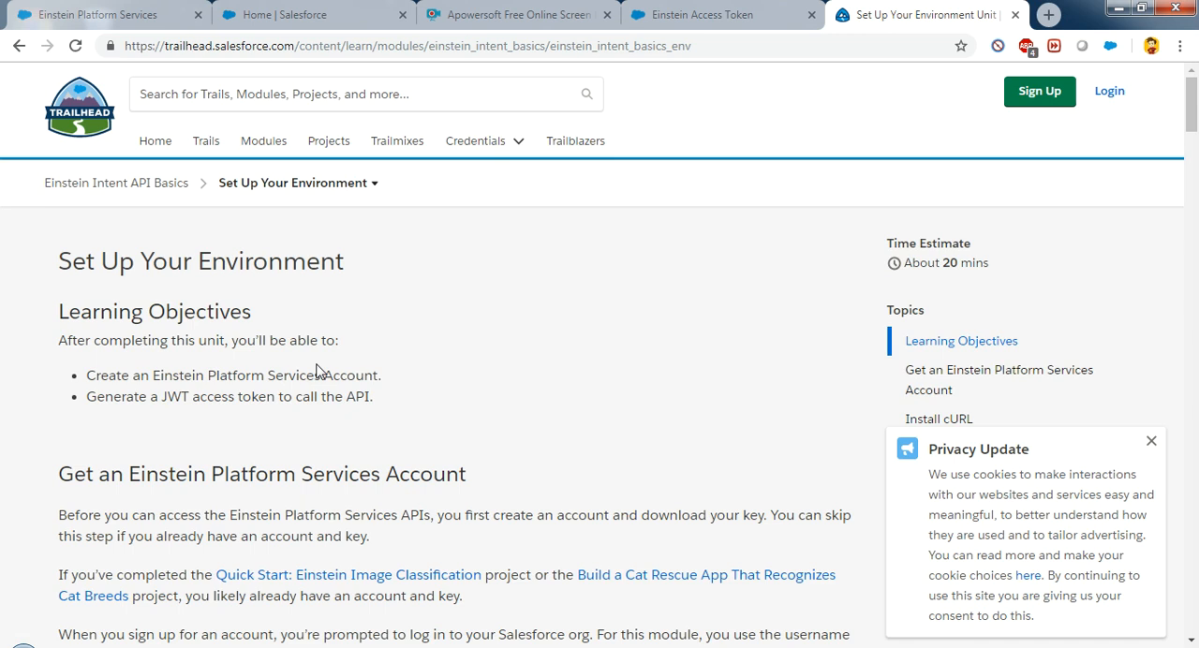
{"action": "scroll", "coordinate": [317, 372], "scroll_direction": "down", "scroll_amount": 20}
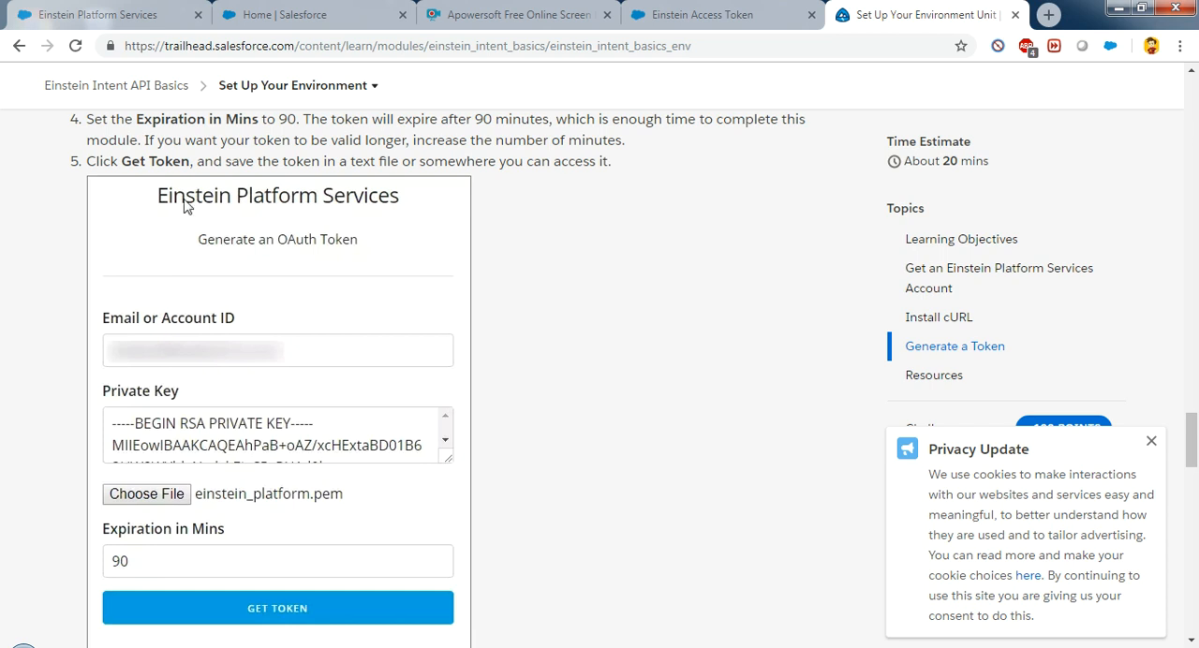
{"action": "left_click", "coordinate": [309, 12]}
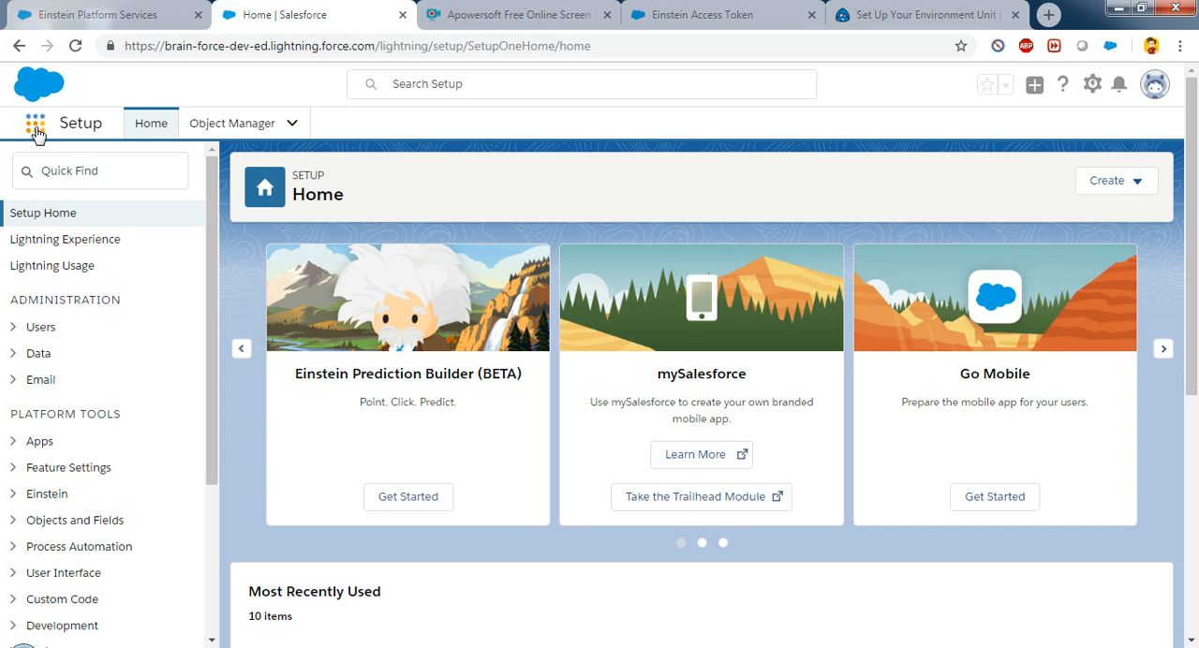
Step: Open the Einstein API Dashboard app from the available Salesforce apps
{"action": "left_click", "coordinate": [36, 129]}
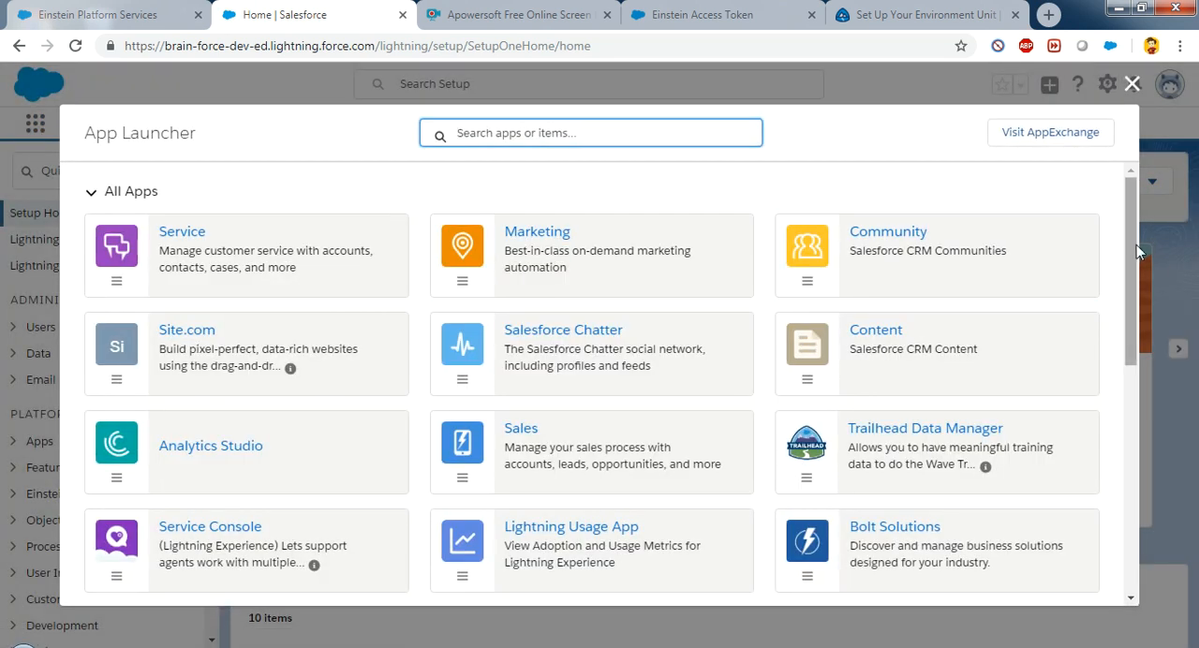
{"action": "scroll", "coordinate": [1129, 308], "scroll_direction": "down", "scroll_amount": 2}
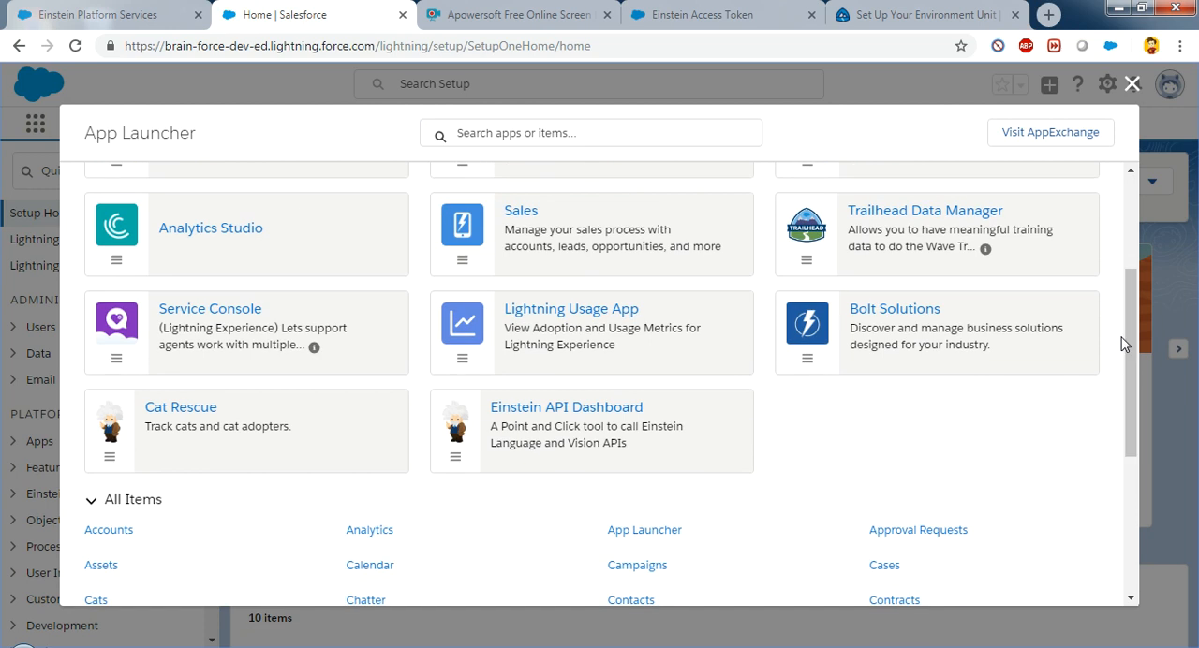
{"action": "left_click", "coordinate": [618, 414]}
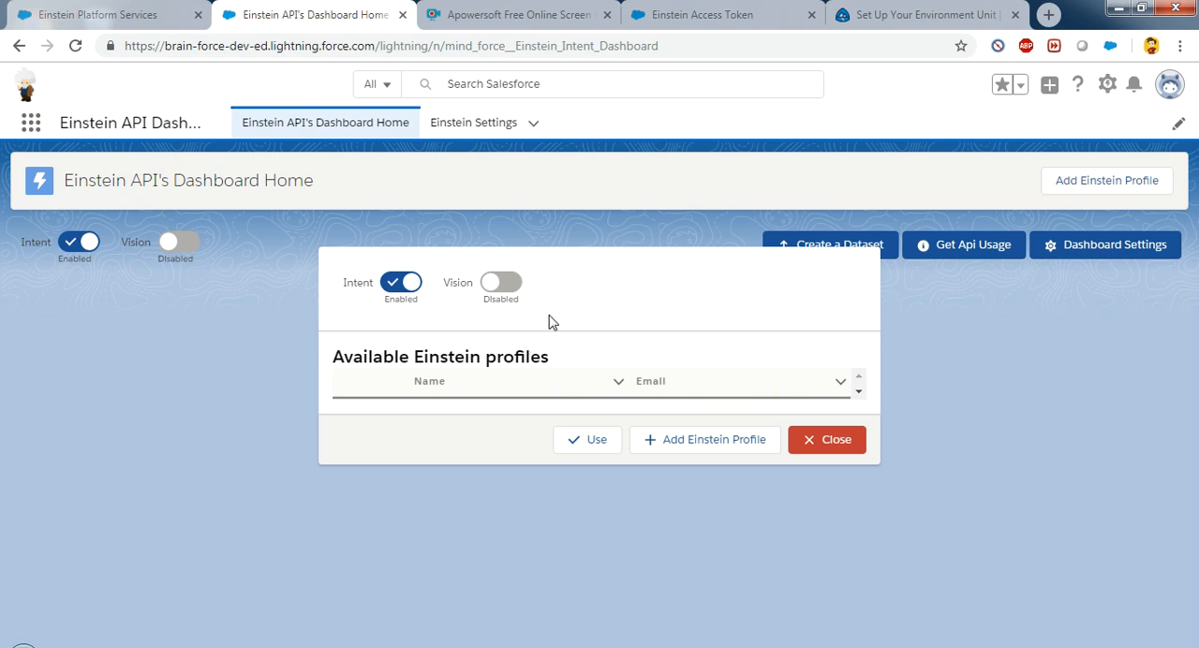
Step: Start a new Einstein profile and fill in the profile owner's name and e-mail address
{"action": "left_click", "coordinate": [703, 449]}
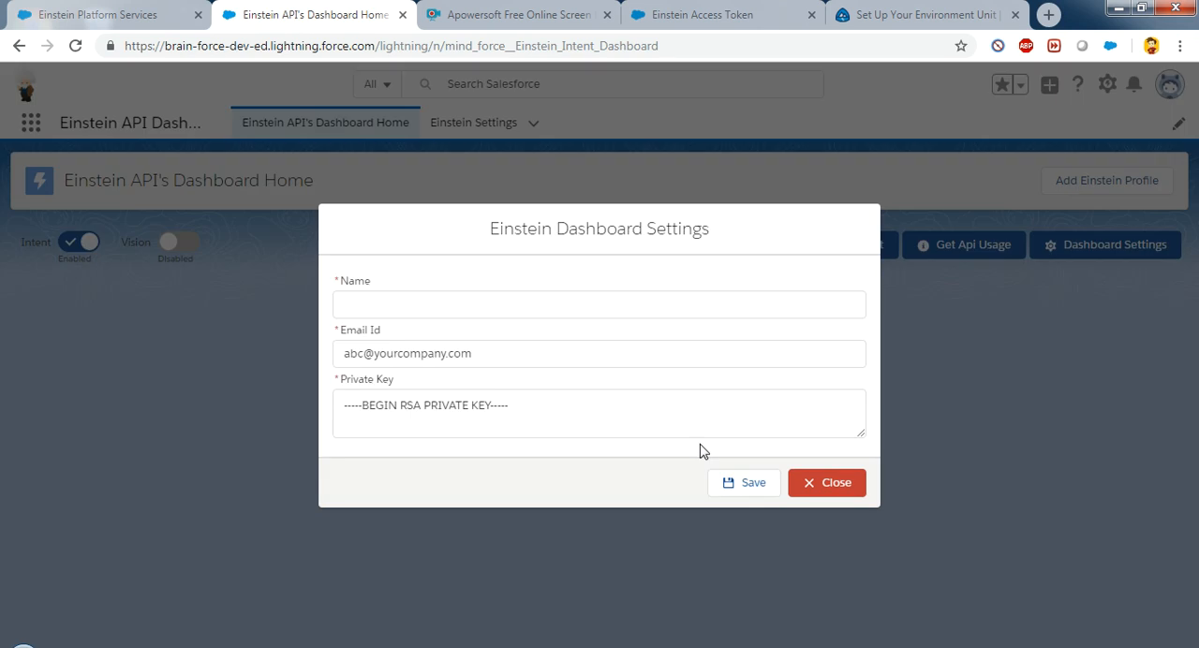
{"action": "left_click", "coordinate": [509, 309]}
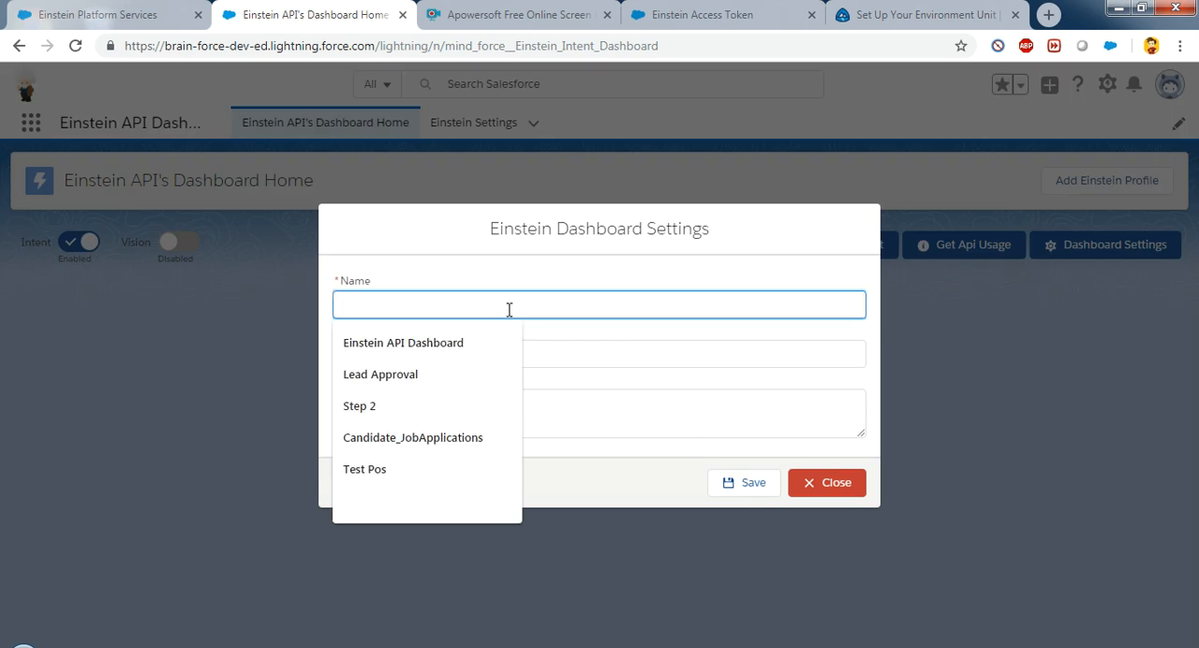
{"action": "type", "text": "Saurabh"}
{"action": "key", "text": "Tab"}
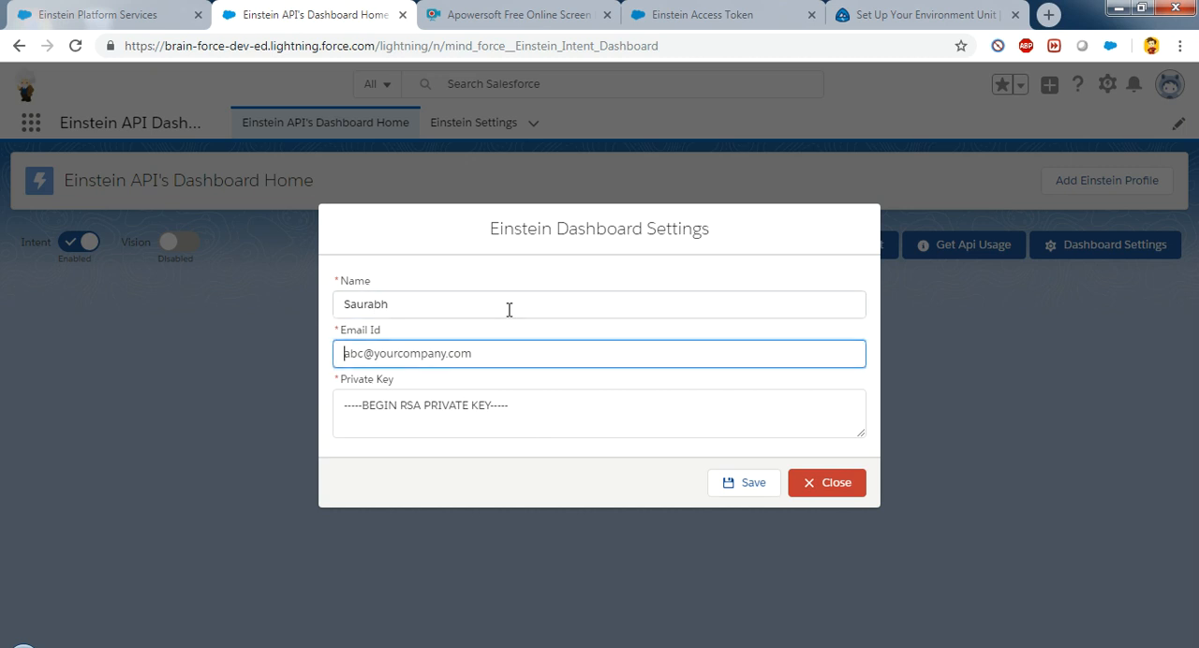
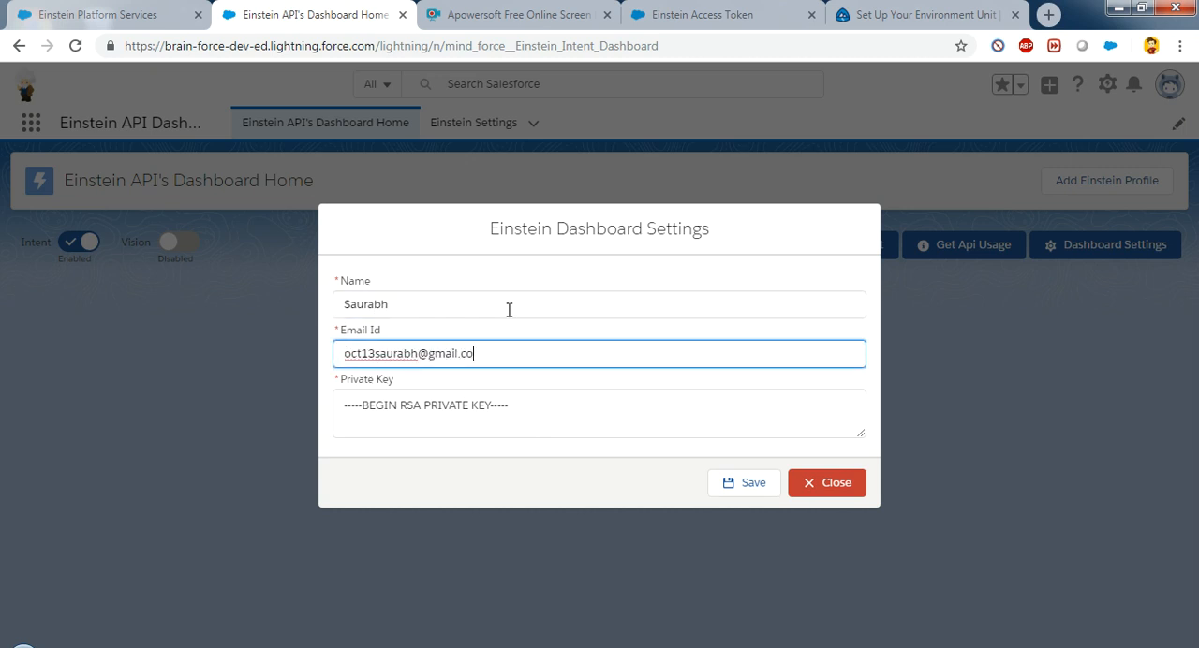
Step: Paste the RSA private key from the einstein_platform.pem file in Downloads into the Private Key field and save the profile
{"action": "key", "text": "Tab"}
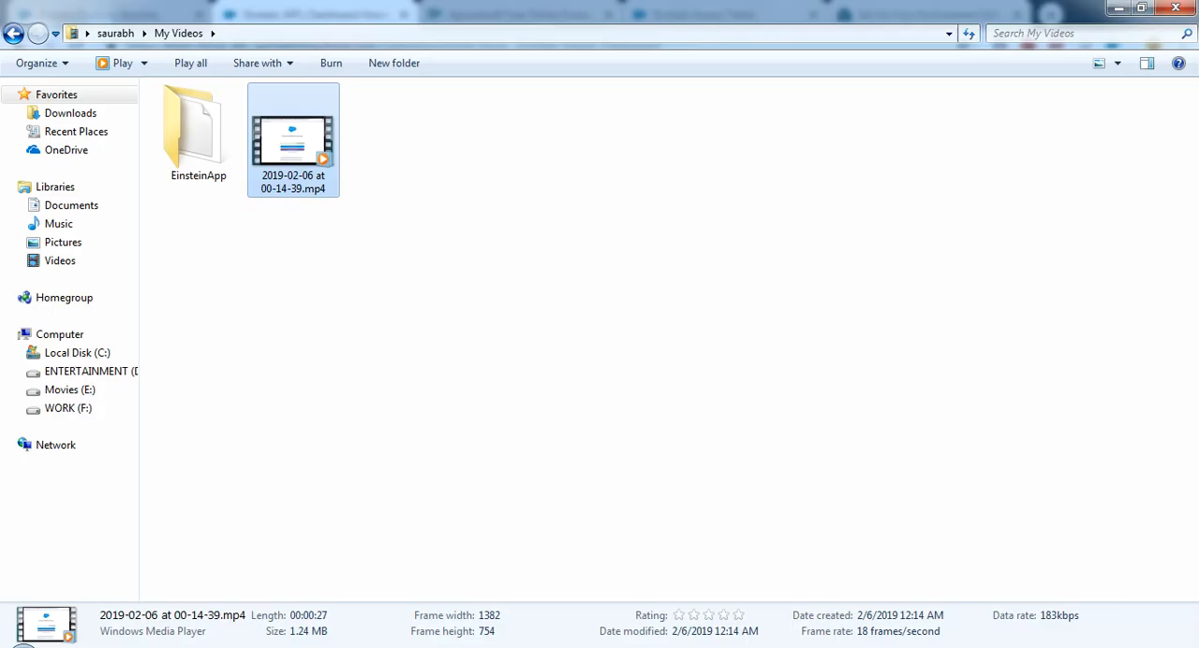
{"action": "left_click", "coordinate": [70, 114]}
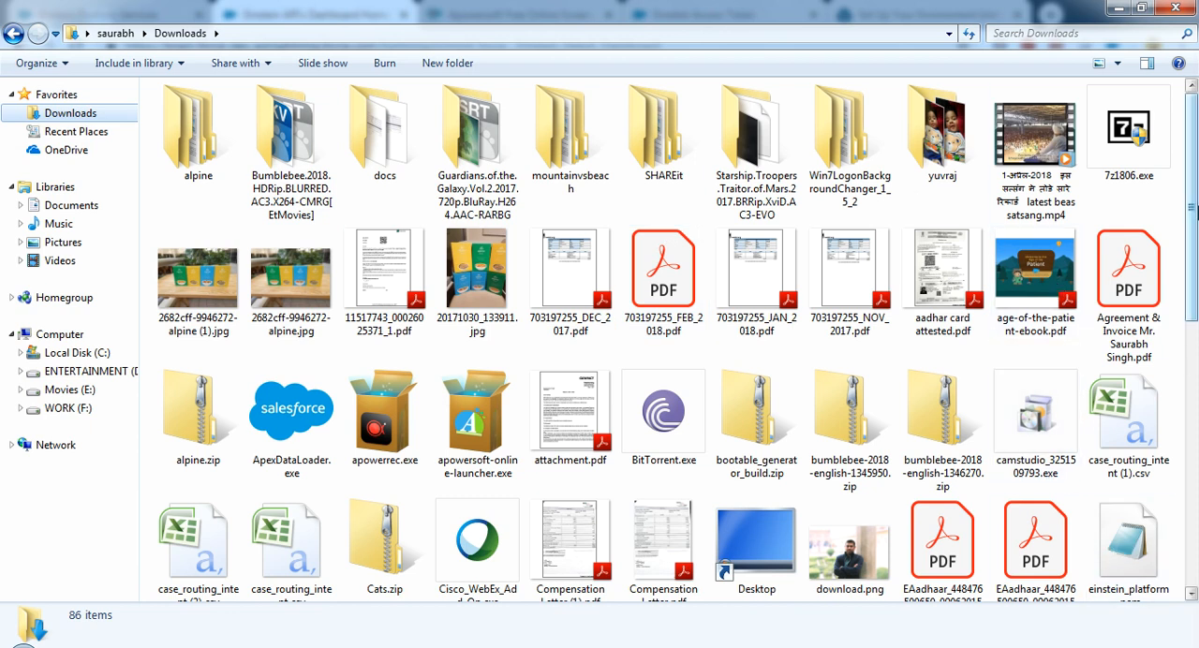
{"action": "left_click_drag", "start_coordinate": [1194, 209], "coordinate": [1196, 262]}
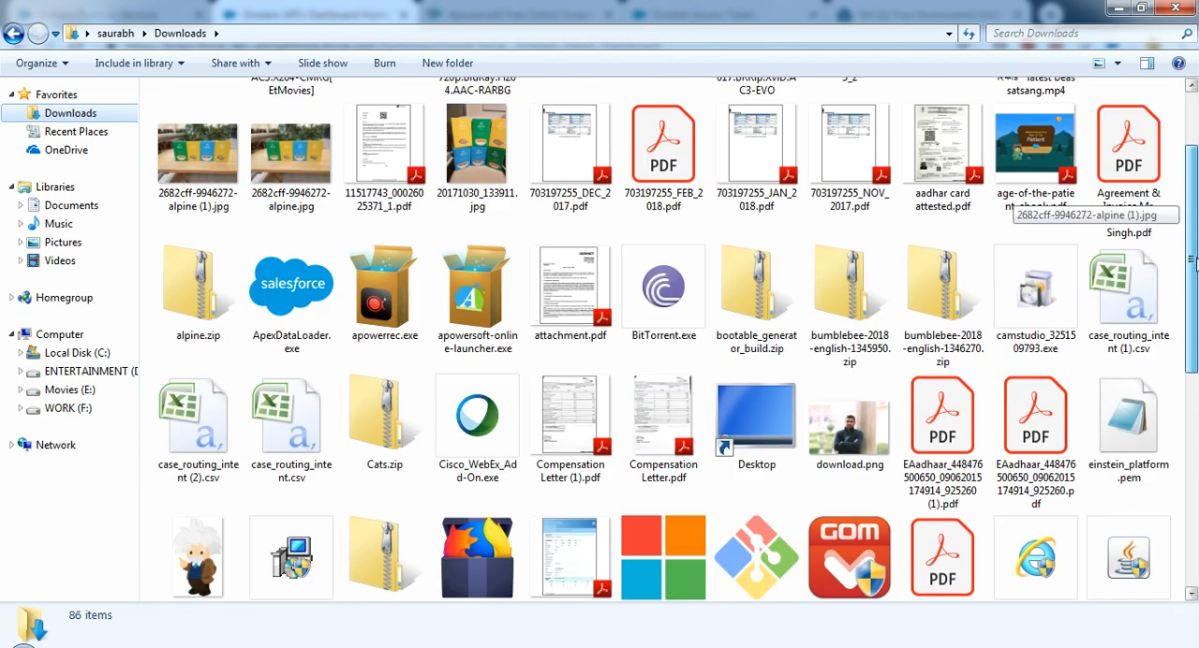
{"action": "left_click", "coordinate": [1125, 452]}
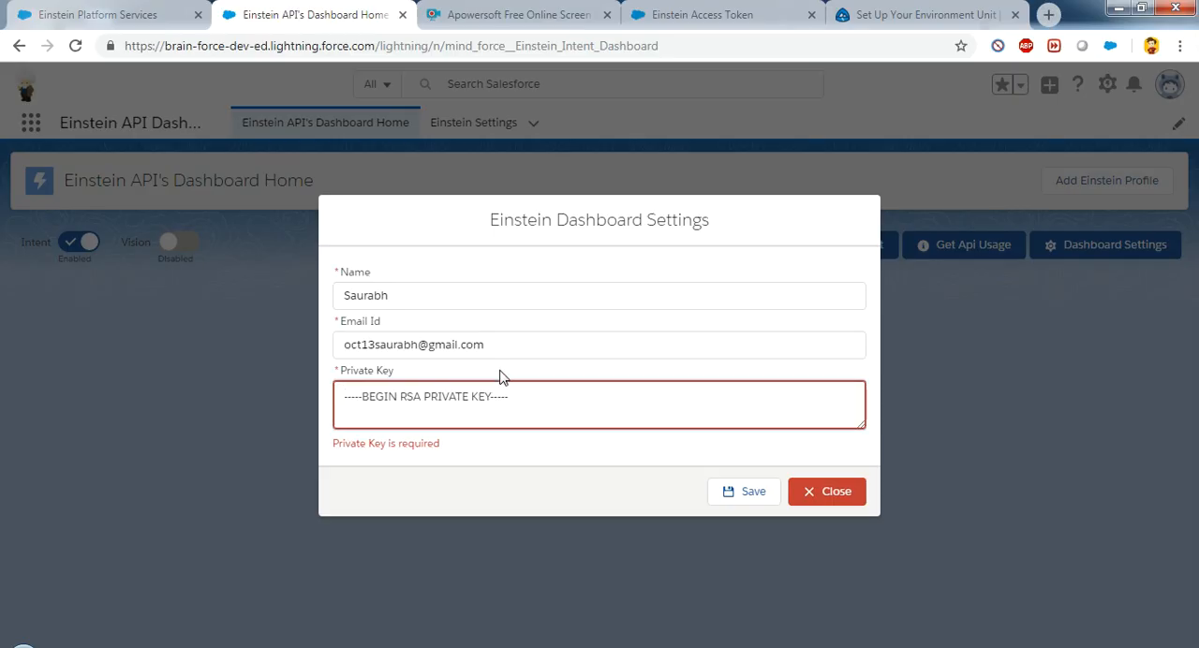
{"action": "key", "text": "ctrl+v"}
{"action": "left_click", "coordinate": [750, 497]}
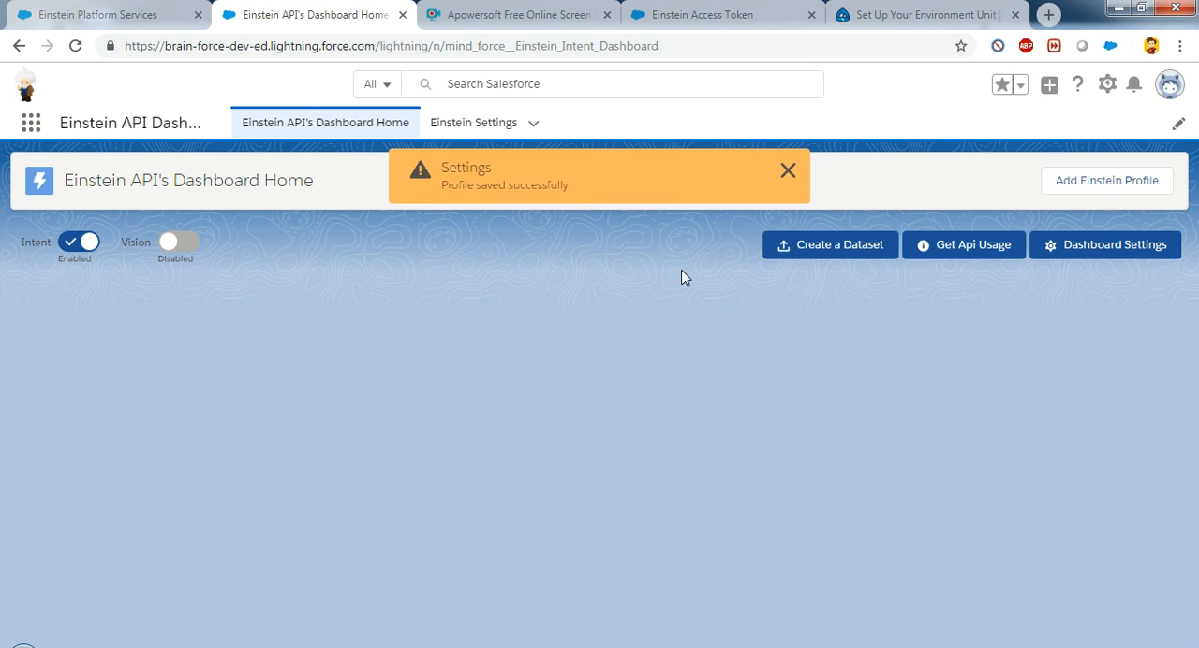
Step: Apply the saved Einstein profile in the dashboard settings with Intent enabled
{"action": "left_click", "coordinate": [1053, 253]}
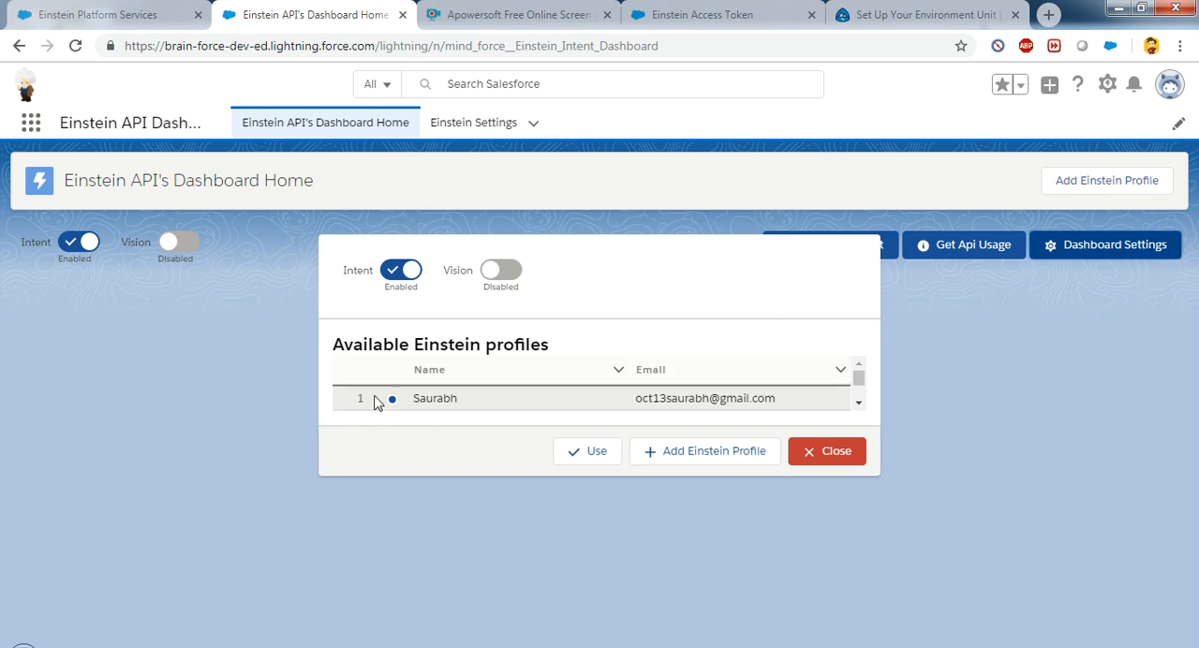
{"action": "left_click", "coordinate": [597, 453]}
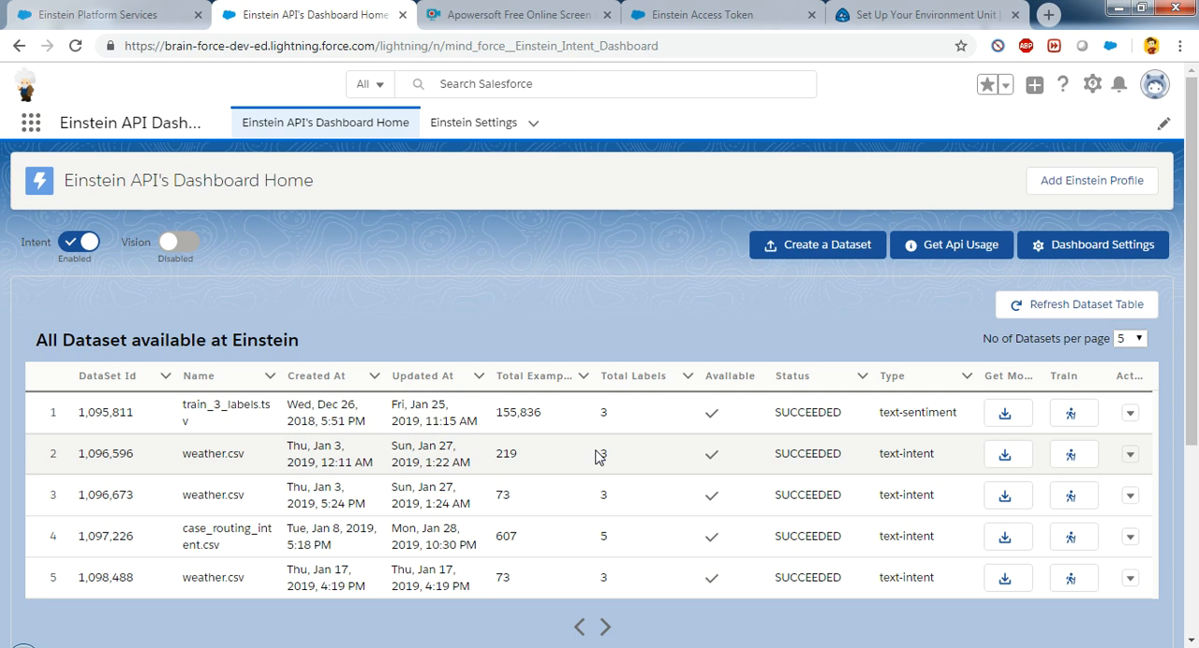
Step: Check the files stored in Salesforce that are offered for creating a dataset, and close the list
{"action": "left_click", "coordinate": [829, 246]}
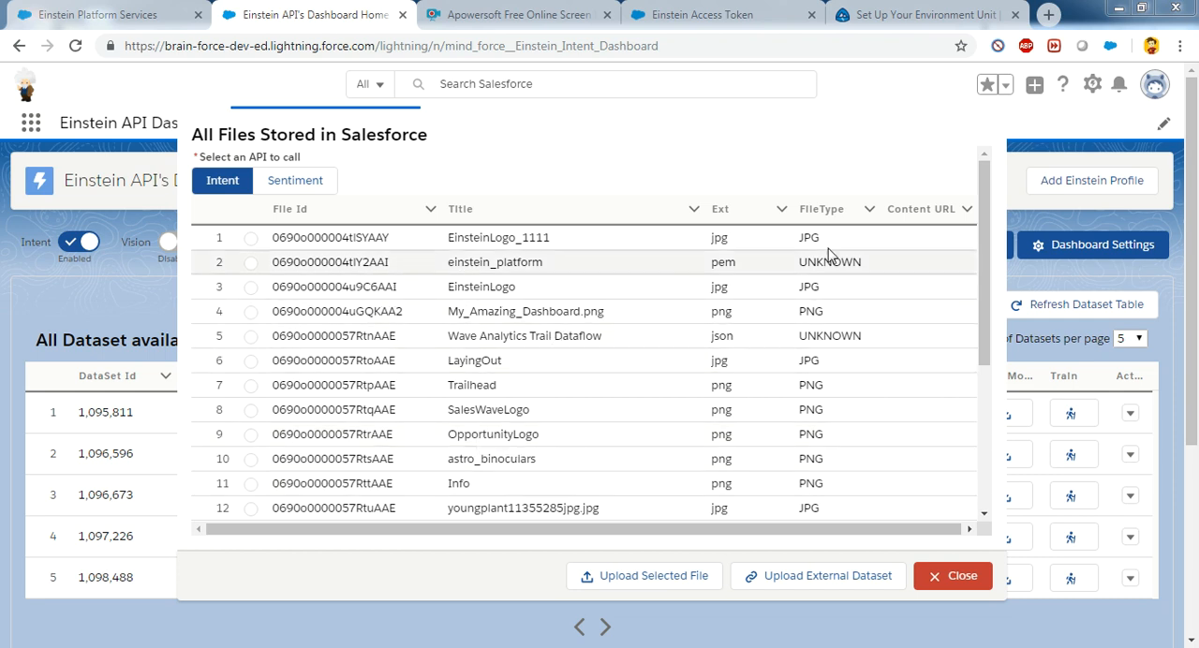
{"action": "mouse_move", "coordinate": [981, 234]}
{"action": "left_mouse_down"}
{"action": "mouse_move", "coordinate": [984, 313]}
{"action": "mouse_move", "coordinate": [970, 251]}
{"action": "left_mouse_up"}
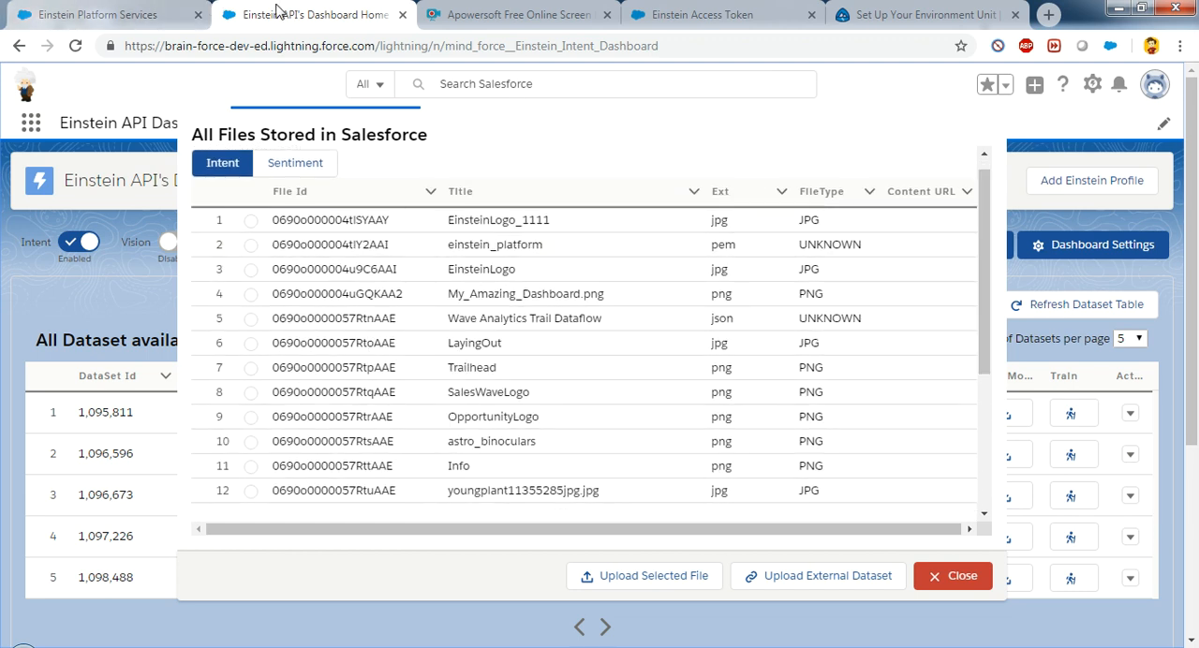
{"action": "left_click", "coordinate": [969, 577]}
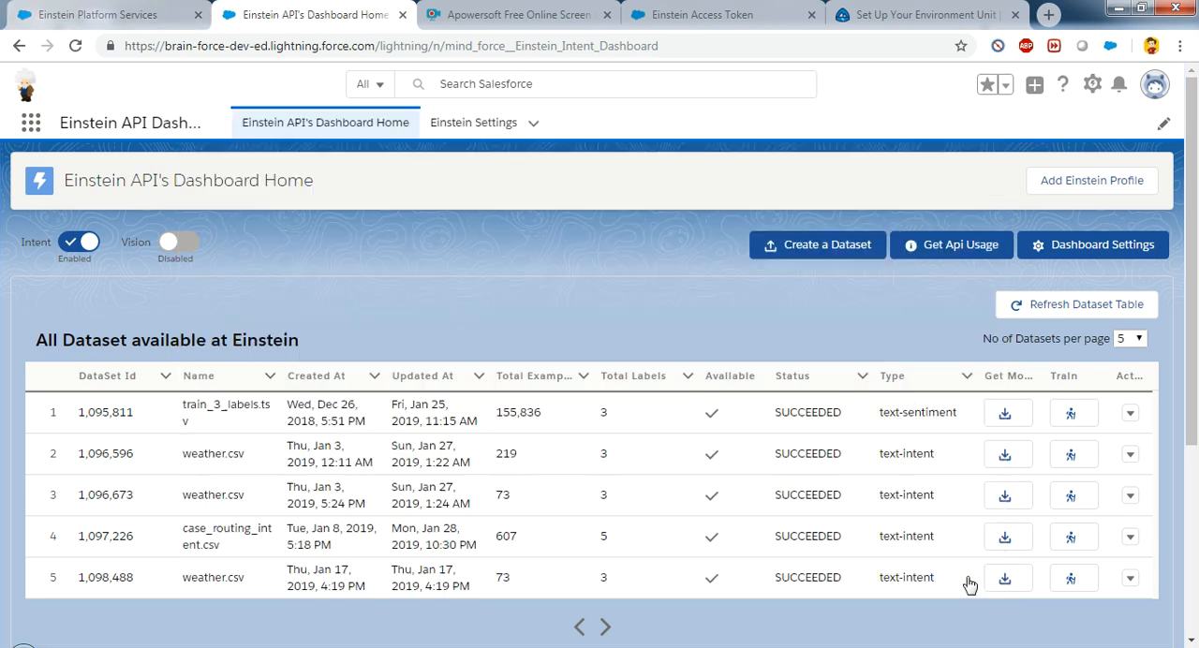
Step: Open Salesforce Setup separately, search the App Launcher for "file" and open the Files page
{"action": "left_click", "coordinate": [1093, 85]}
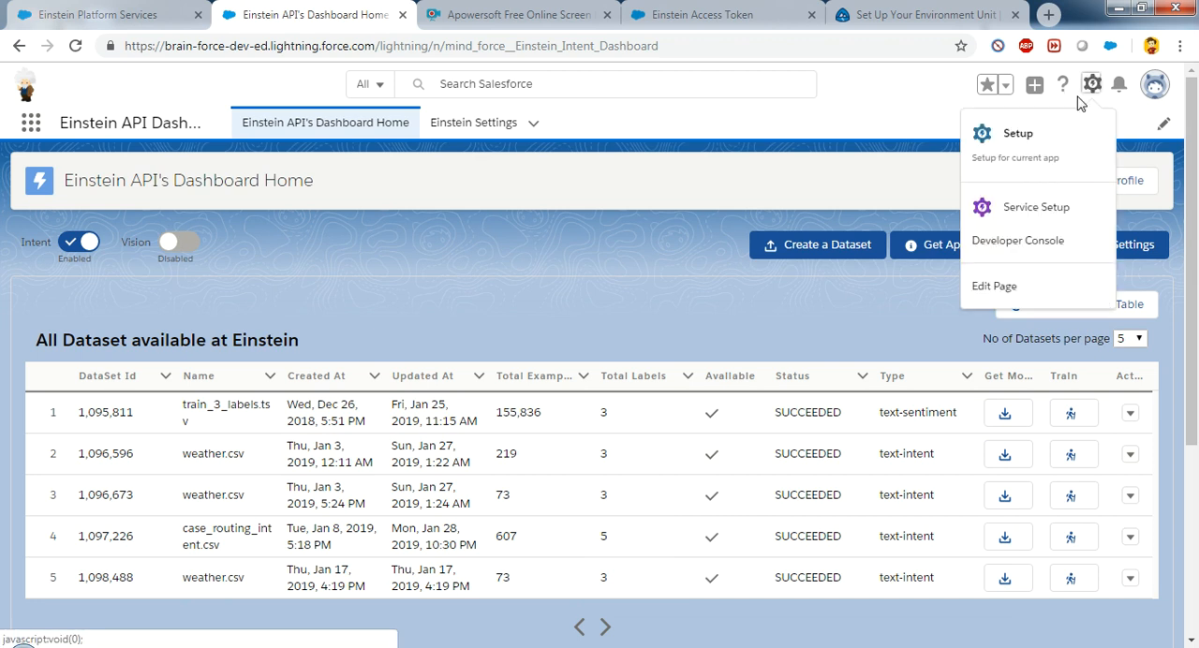
{"action": "left_click", "coordinate": [1053, 140]}
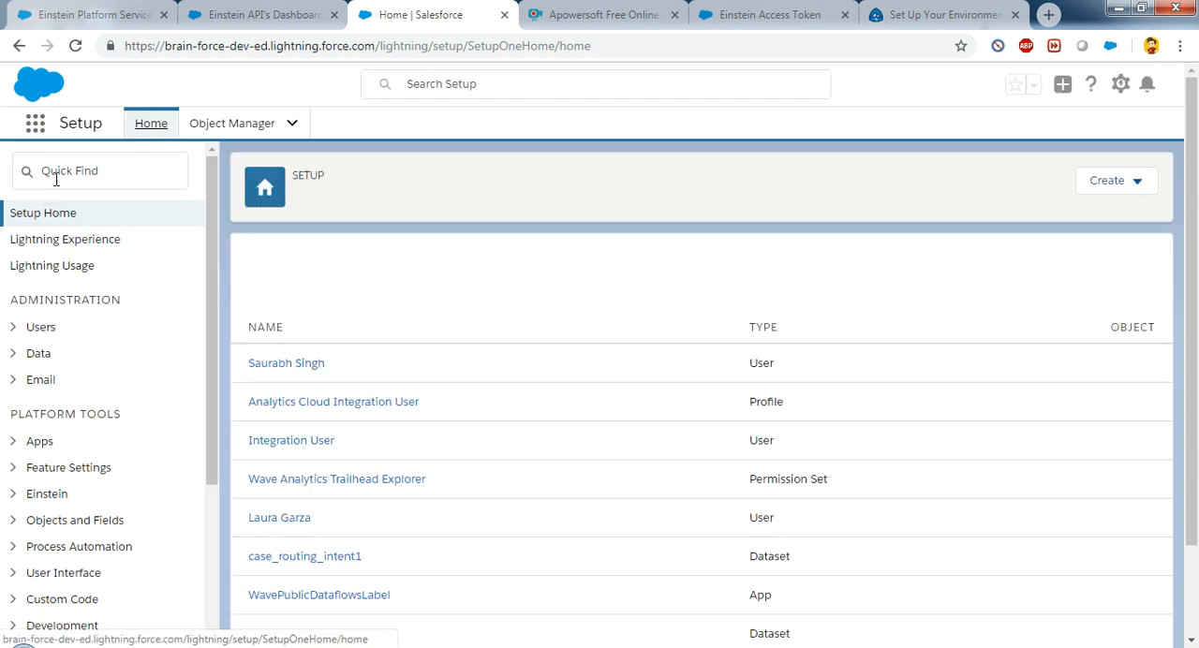
{"action": "left_click", "coordinate": [55, 171]}
{"action": "type", "text": "fi"}
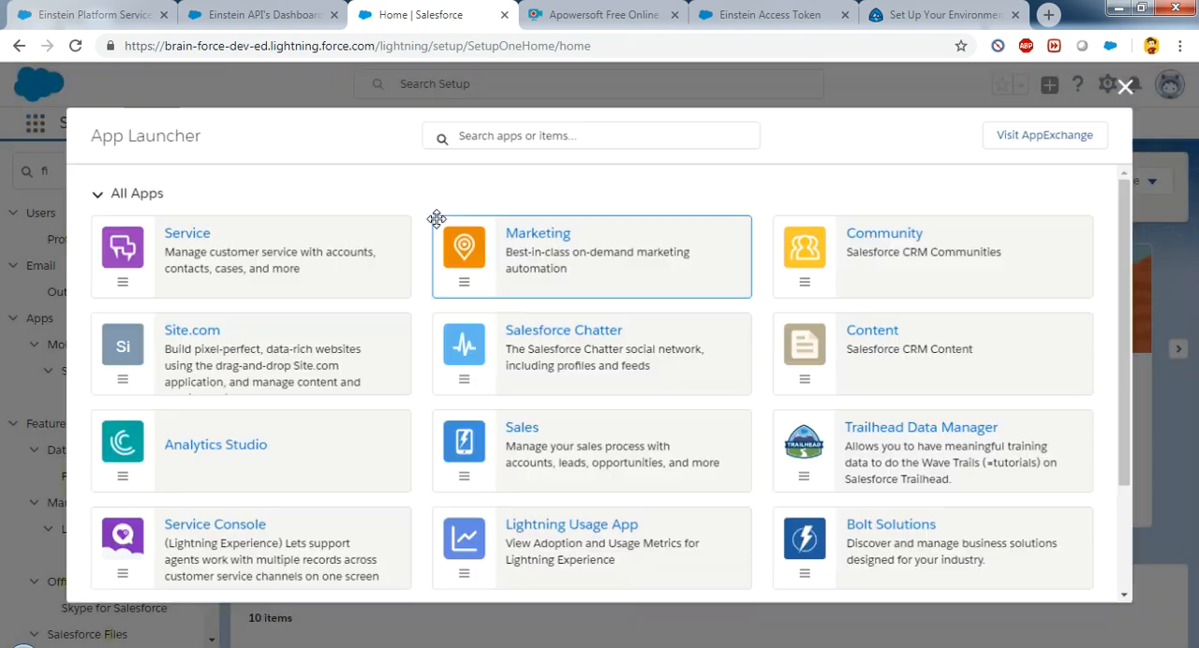
{"action": "type", "text": "file"}
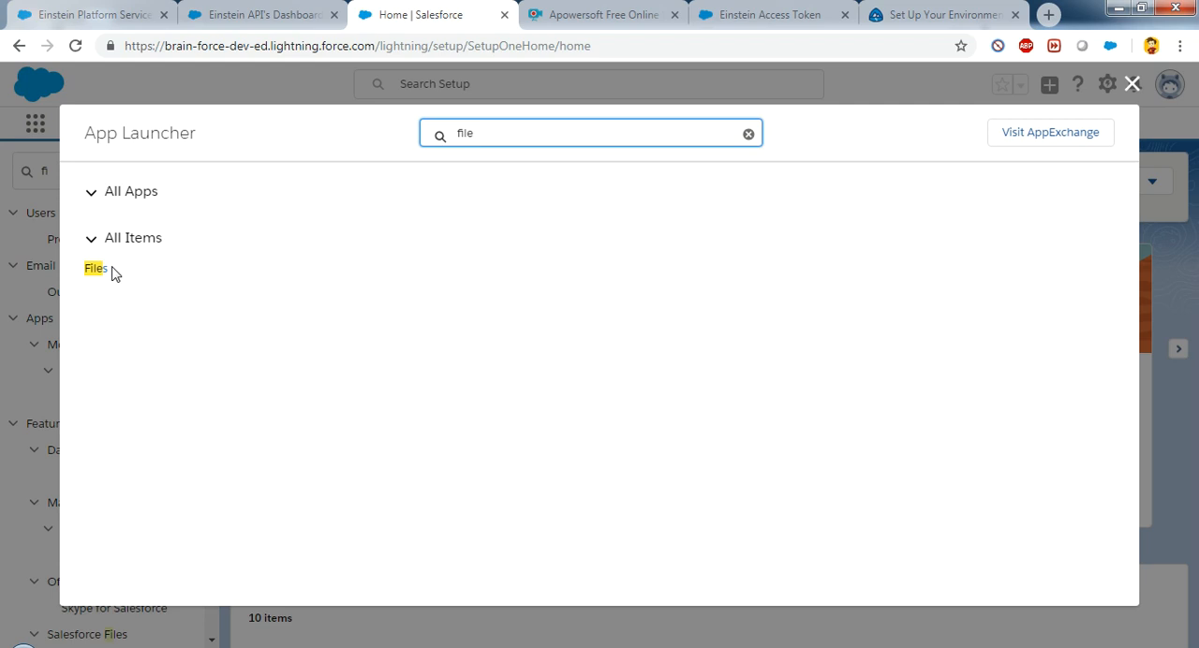
{"action": "left_click", "coordinate": [96, 269]}
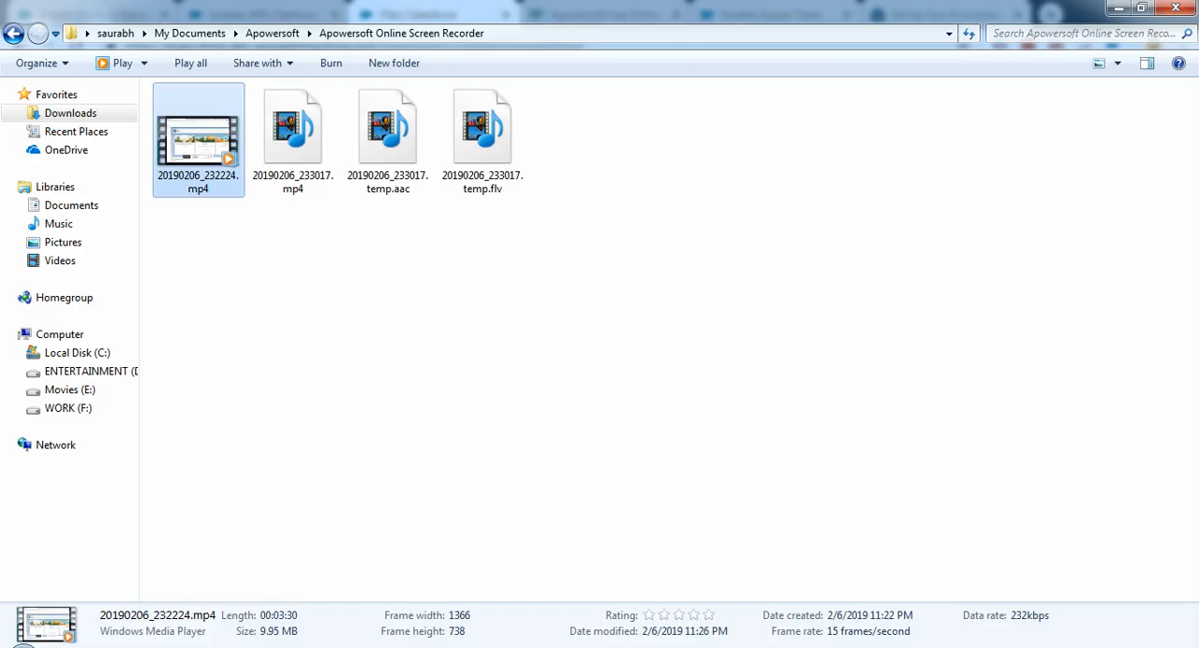
{"action": "key", "text": "alt+Tab"}
{"action": "key", "text": "alt+Tab"}
{"action": "key", "text": "alt+Tab"}
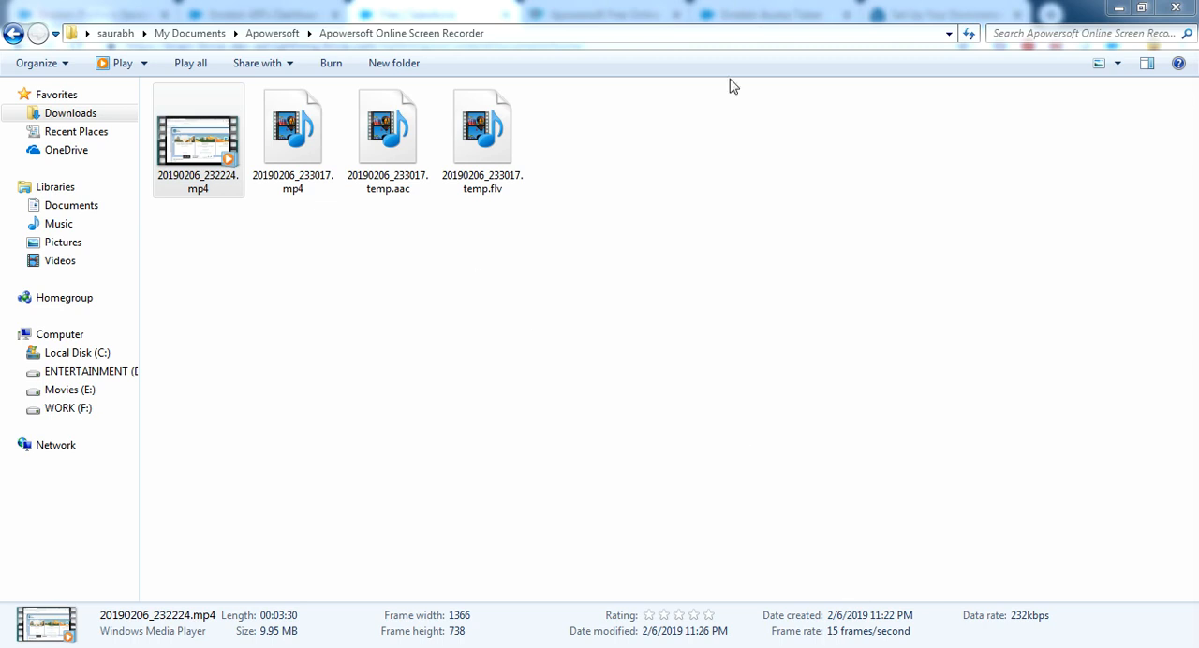
{"action": "left_click", "coordinate": [1123, 8]}
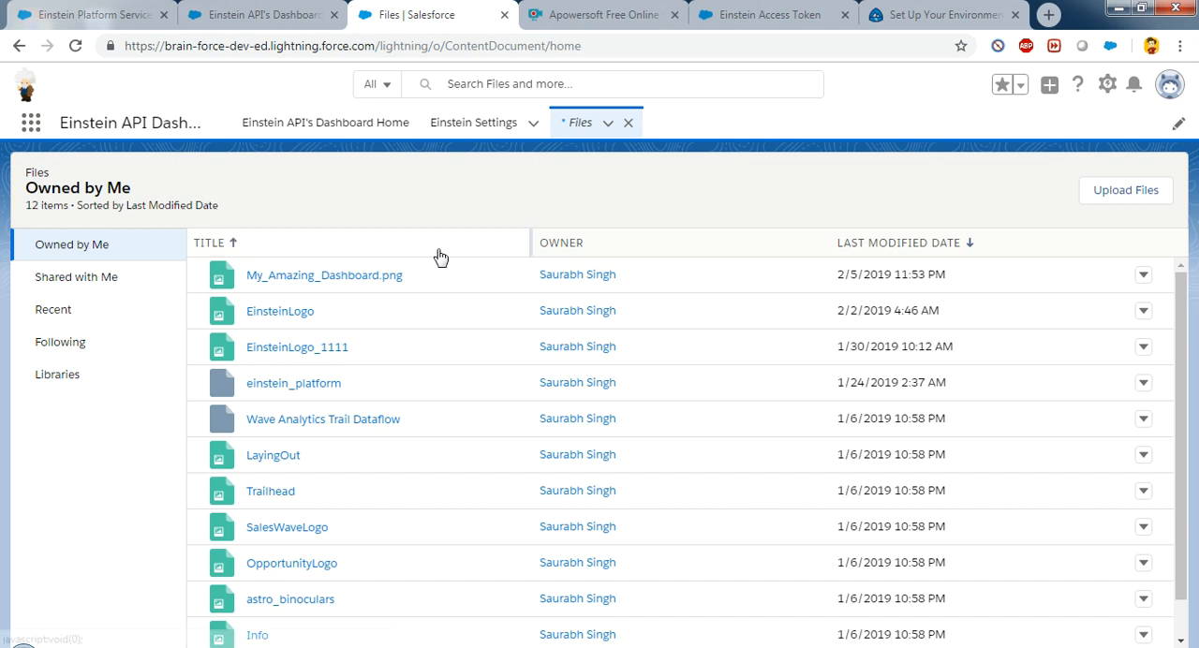
Step: Upload case_routing_intent.csv from the Downloads folder to Salesforce Files
{"action": "left_click", "coordinate": [1132, 193]}
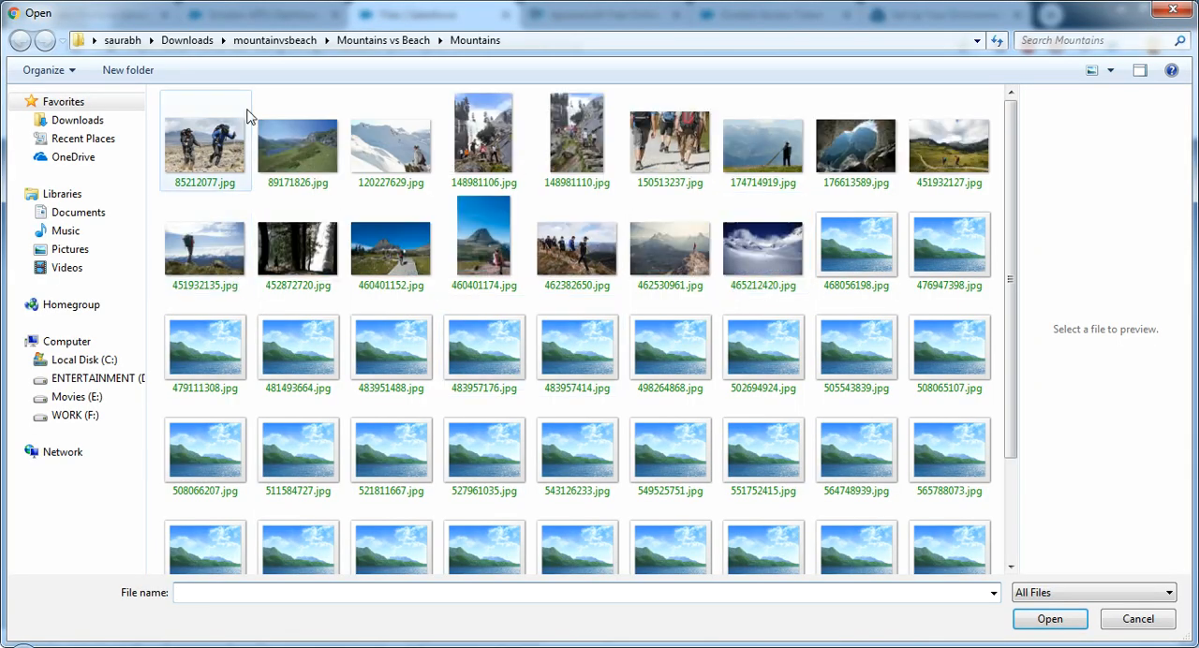
{"action": "left_click", "coordinate": [188, 40]}
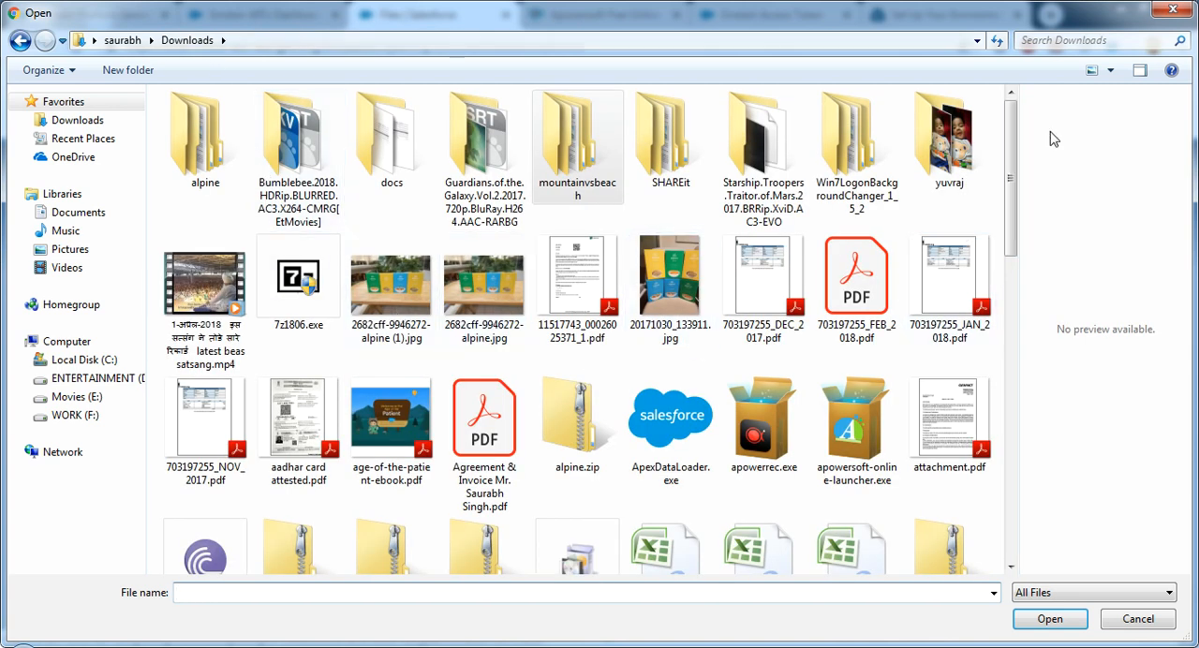
{"action": "left_click_drag", "start_coordinate": [1012, 143], "coordinate": [1012, 241]}
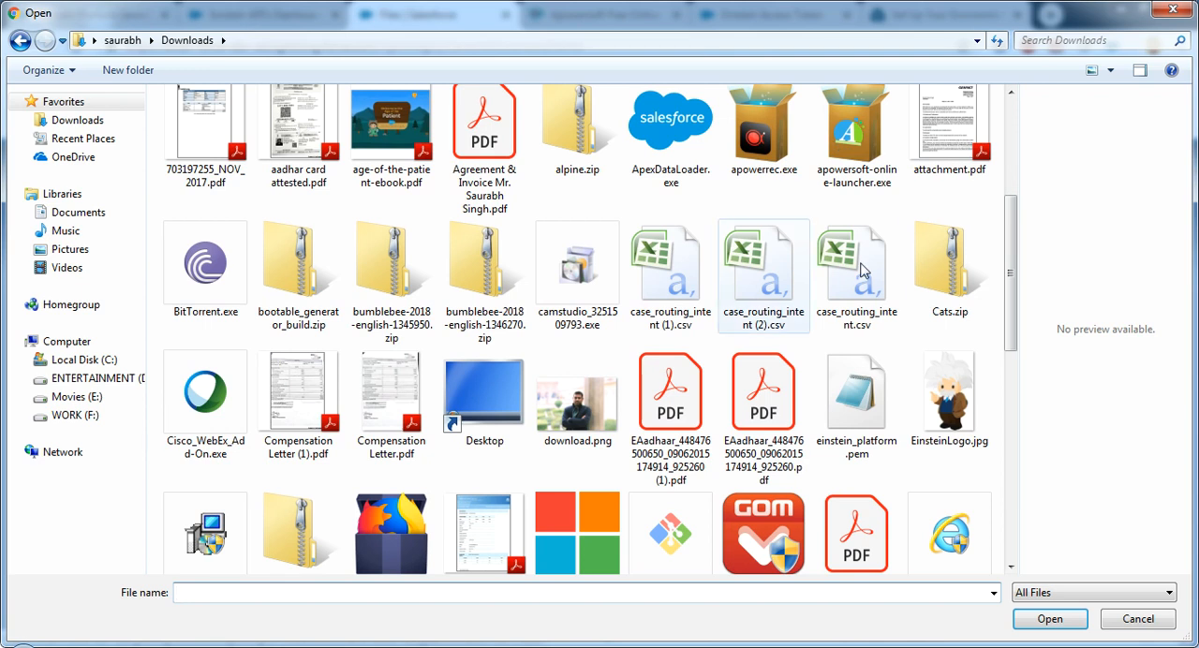
{"action": "double_click", "coordinate": [893, 285]}
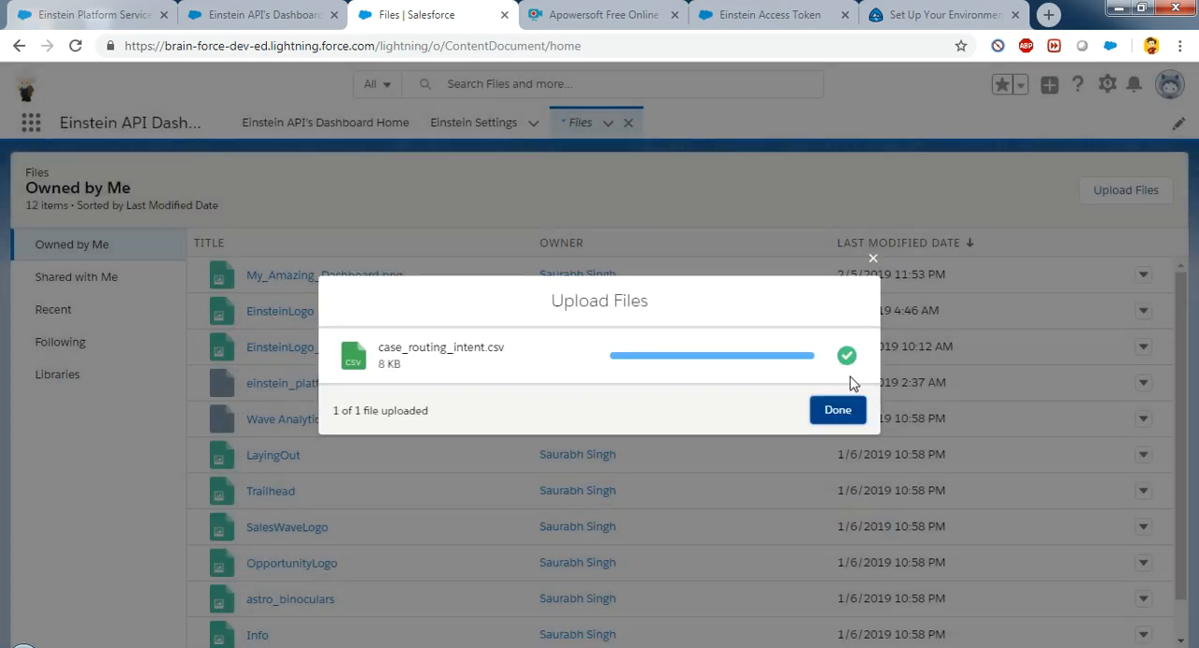
{"action": "left_click", "coordinate": [847, 417]}
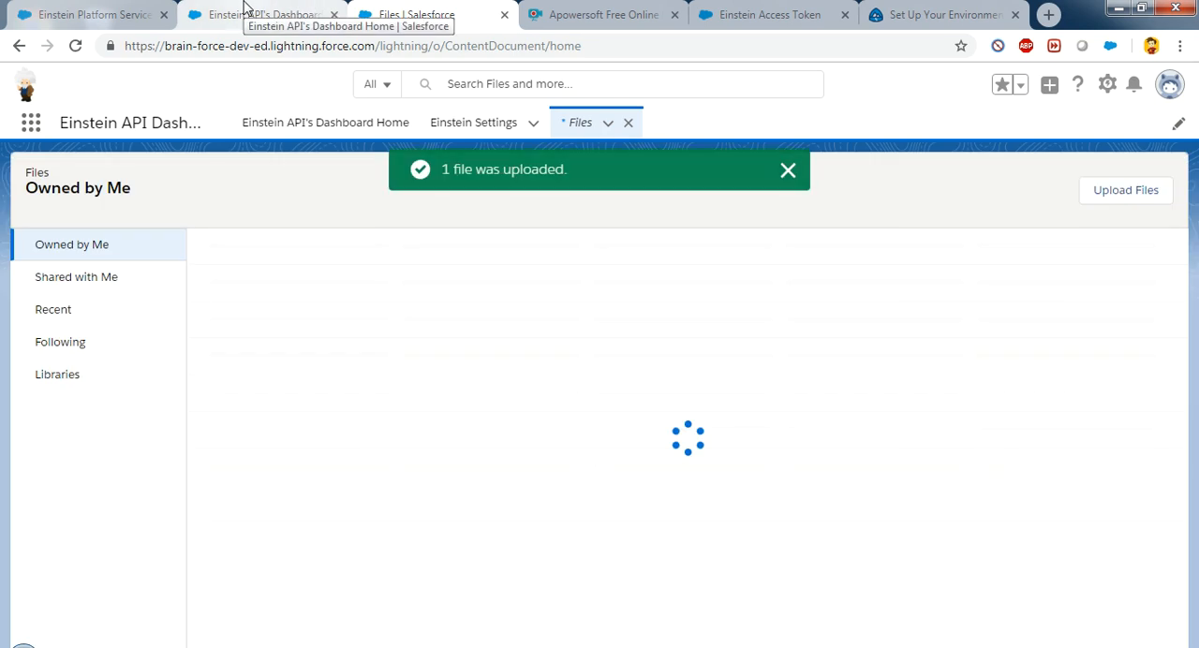
Step: Create an intent dataset in the Einstein API Dashboard from the case_routing_intent CSV file stored in Salesforce
{"action": "left_click", "coordinate": [246, 11]}
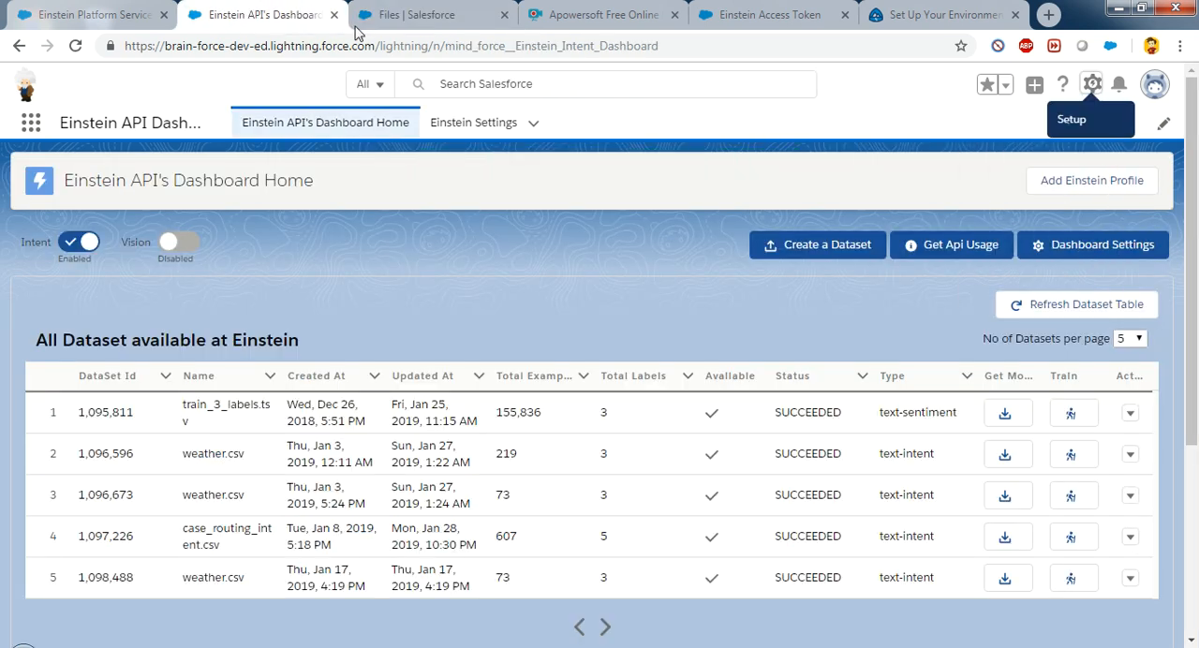
{"action": "left_click", "coordinate": [817, 244]}
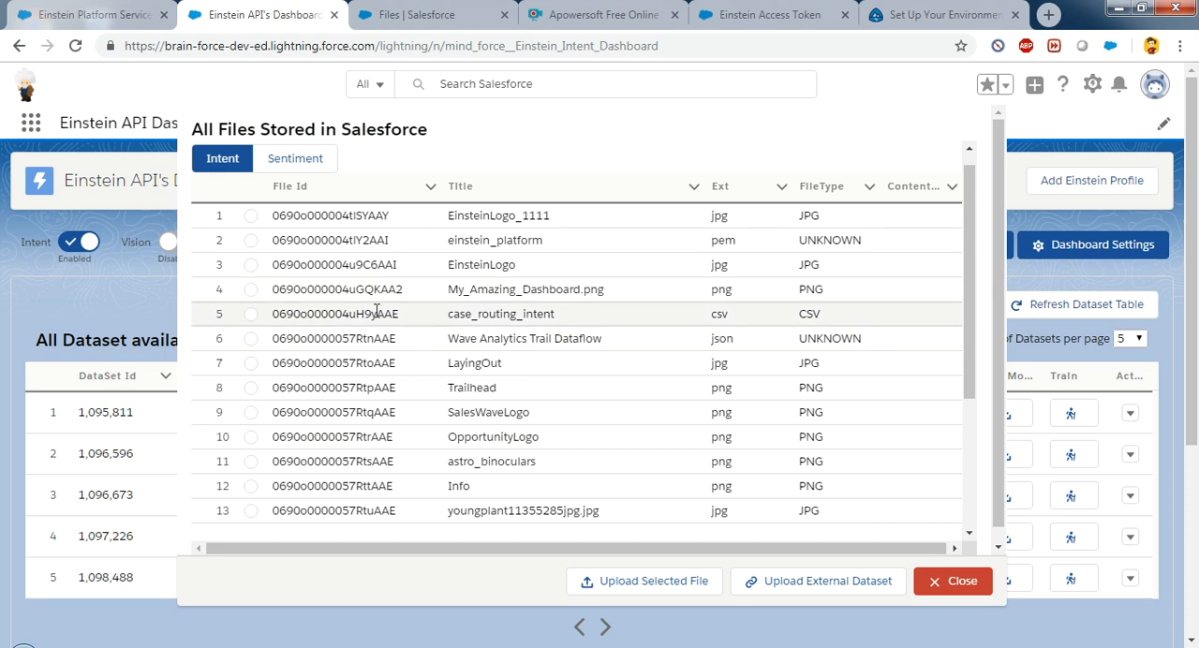
{"action": "left_click", "coordinate": [250, 314]}
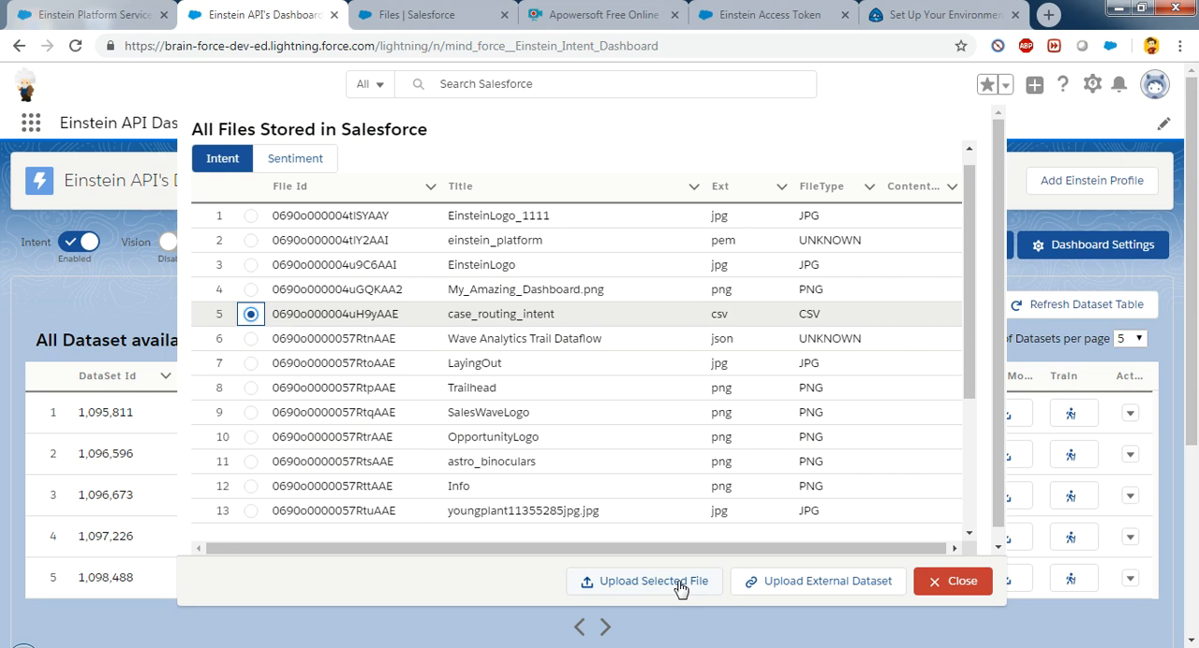
{"action": "left_click", "coordinate": [280, 165]}
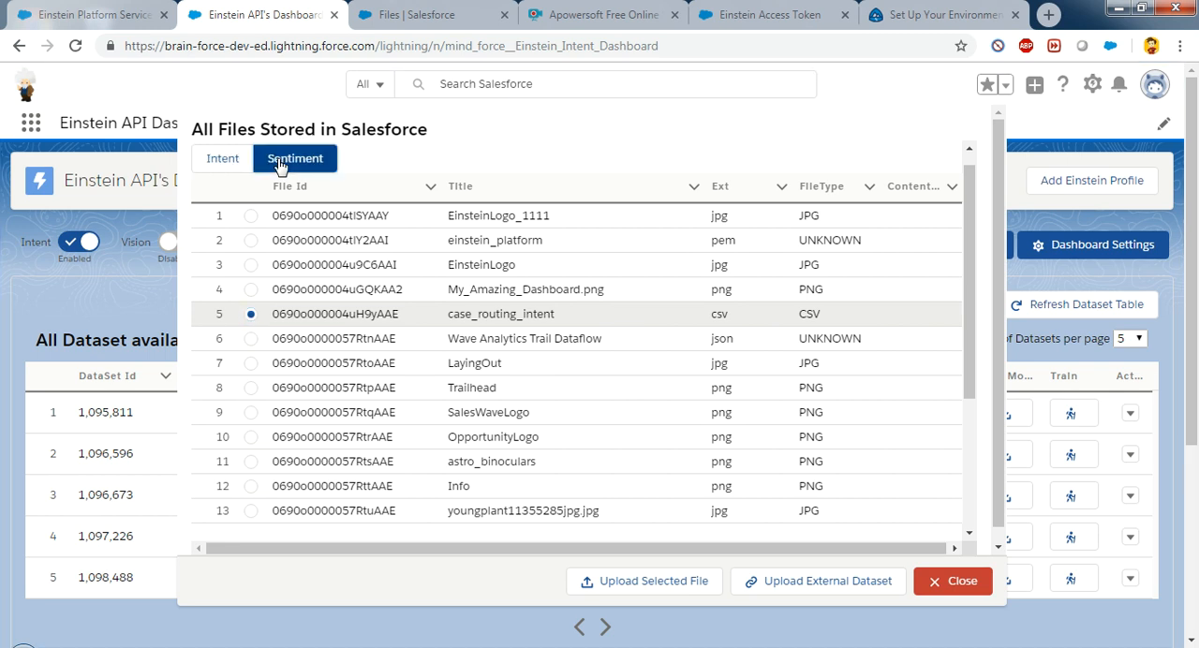
{"action": "left_click", "coordinate": [227, 160]}
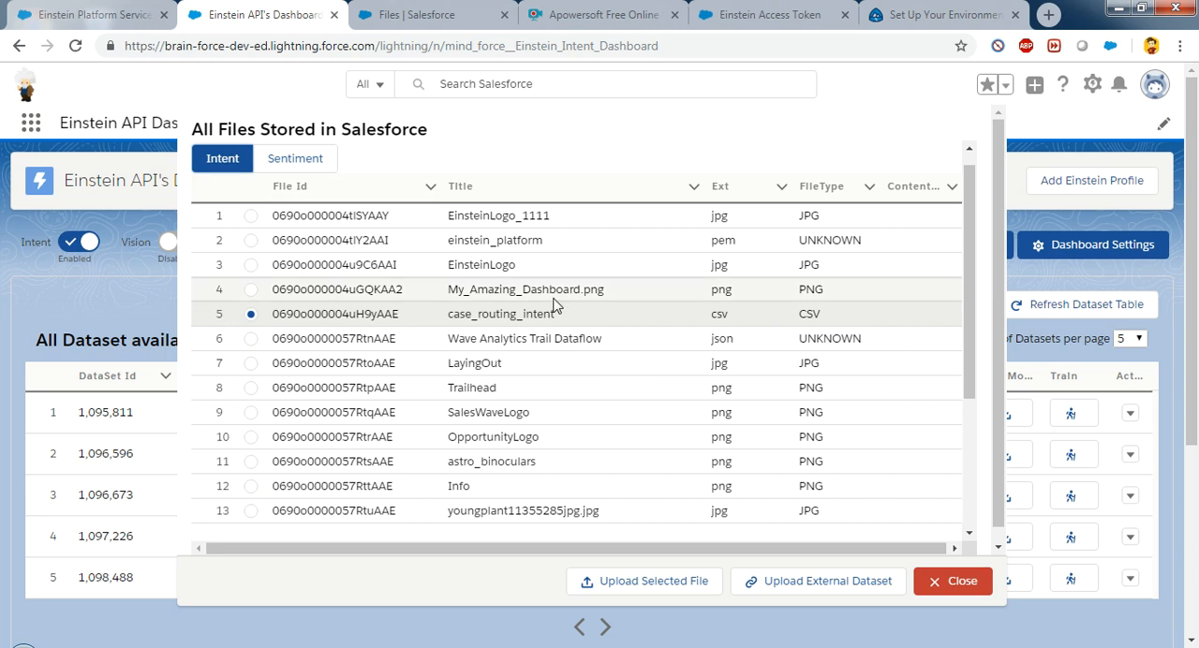
{"action": "left_click", "coordinate": [653, 583]}
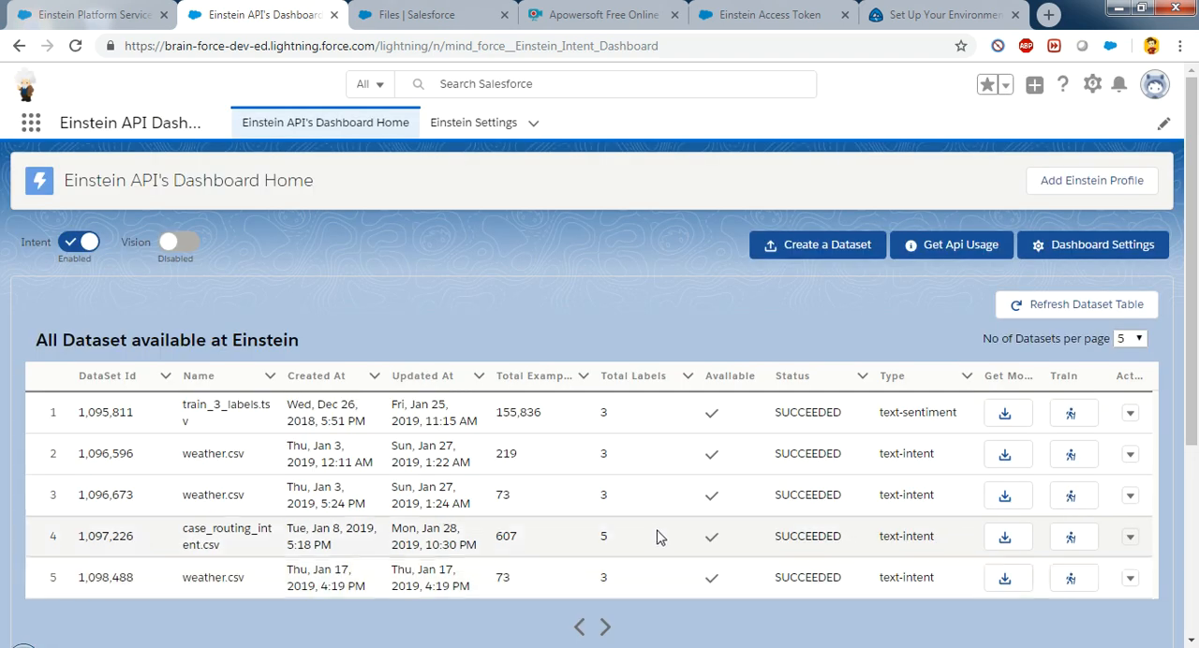
Step: Refresh the dataset table, show 25 datasets per page and locate the newest case_routing_intent.csv dataset
{"action": "left_click_drag", "start_coordinate": [1197, 335], "coordinate": [1197, 365]}
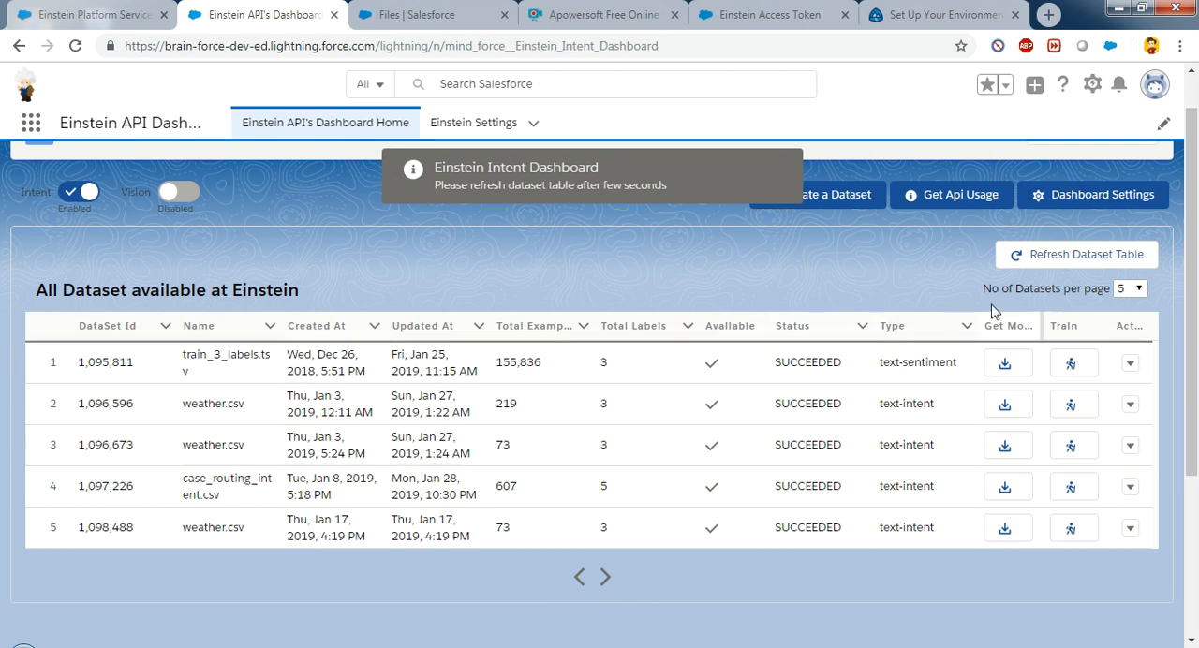
{"action": "left_click", "coordinate": [1053, 269]}
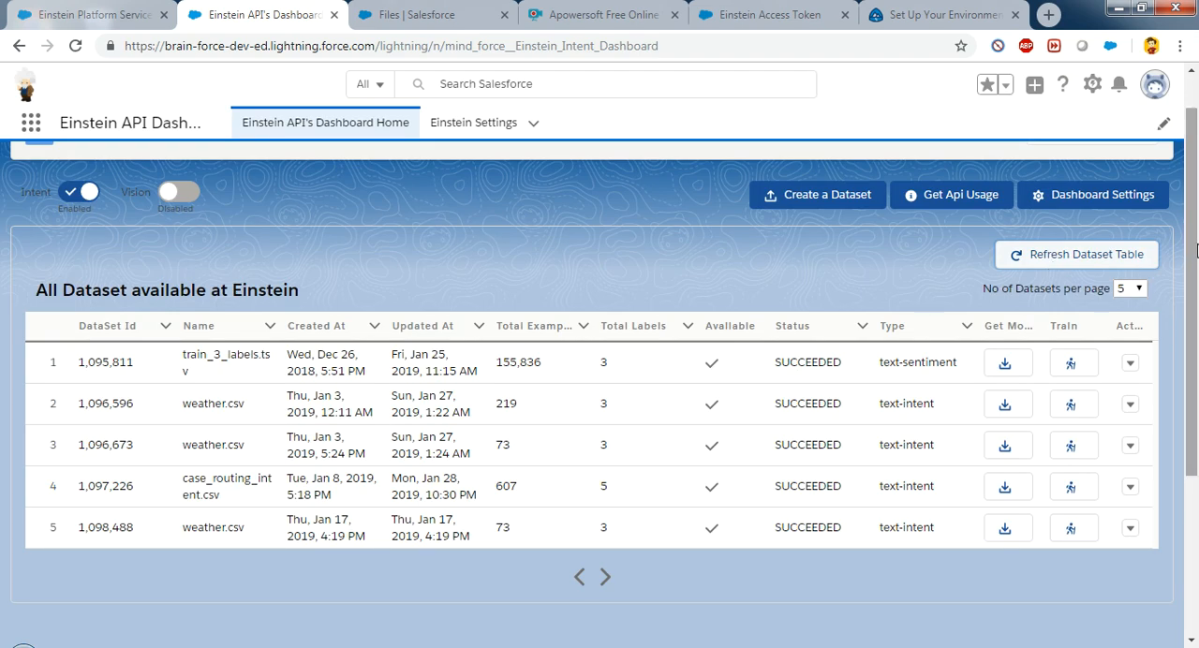
{"action": "left_click", "coordinate": [1129, 288]}
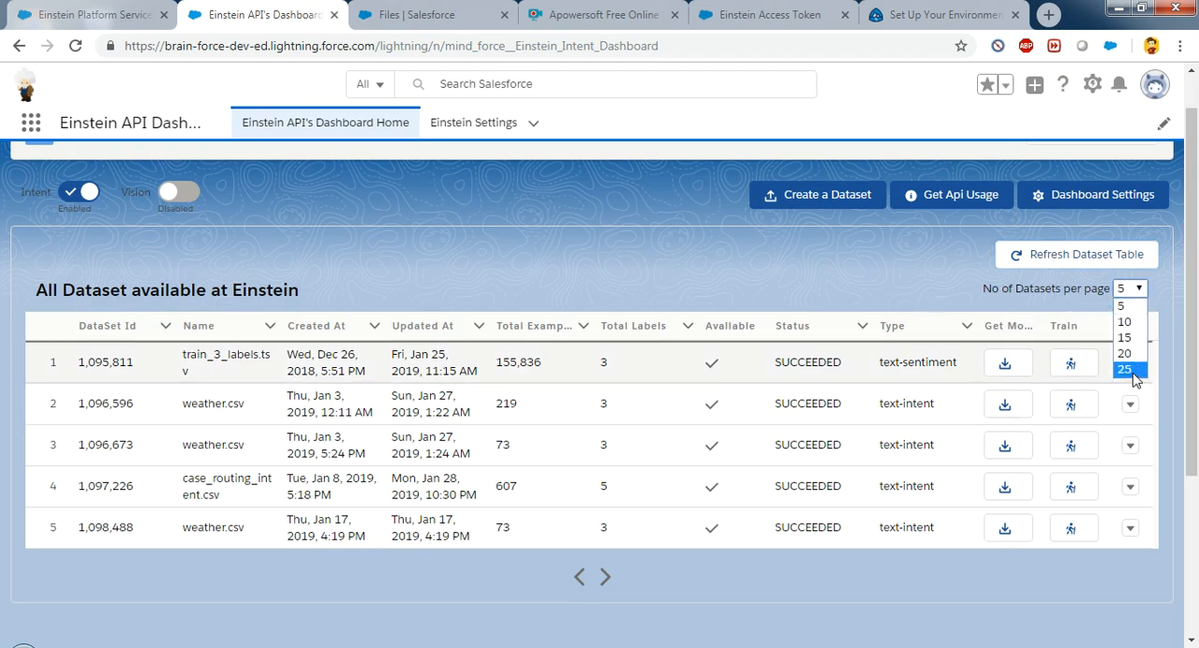
{"action": "left_click", "coordinate": [1134, 375]}
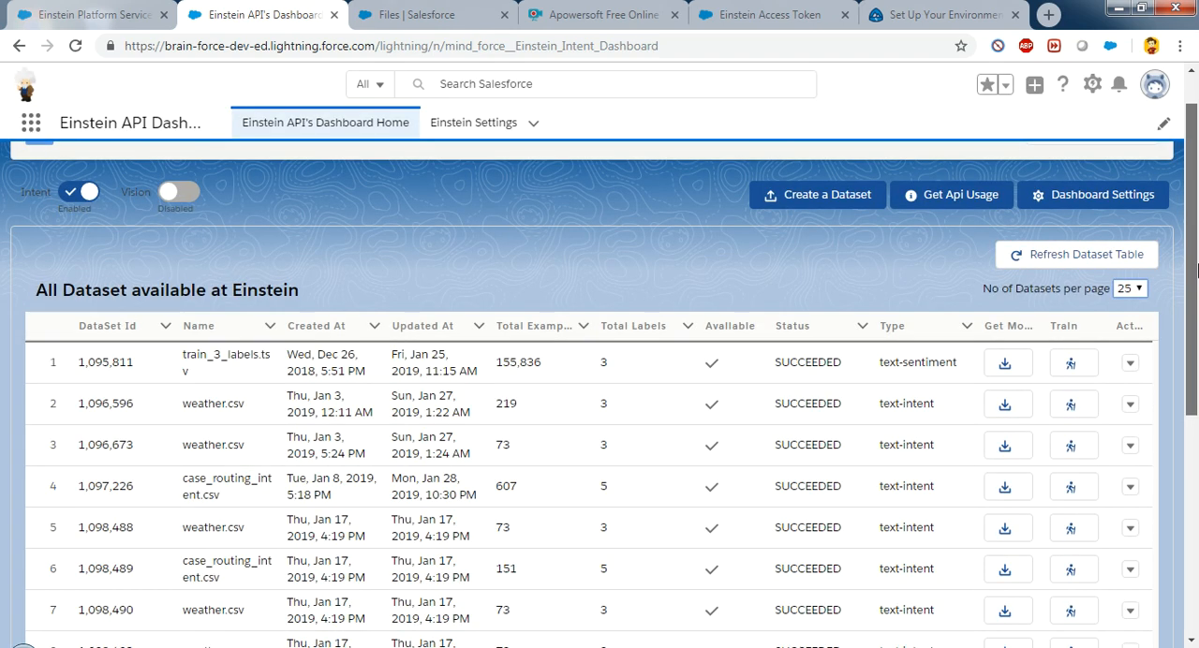
{"action": "left_click_drag", "start_coordinate": [1198, 271], "coordinate": [1197, 428]}
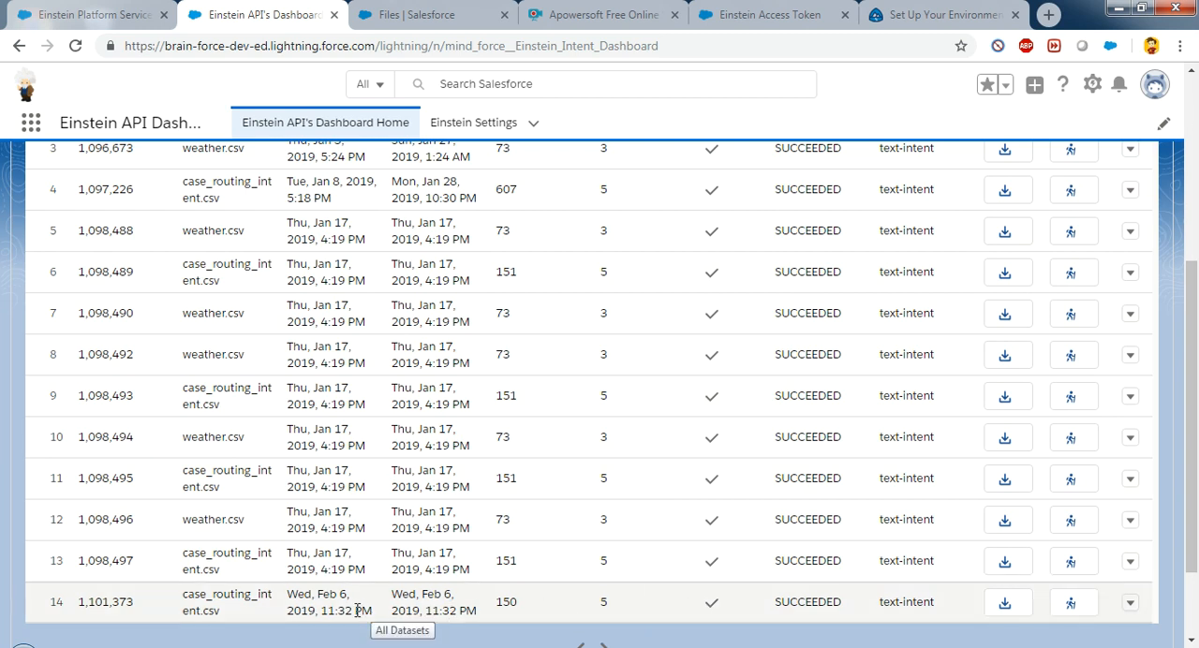
{"action": "left_click_drag", "start_coordinate": [296, 590], "coordinate": [460, 625]}
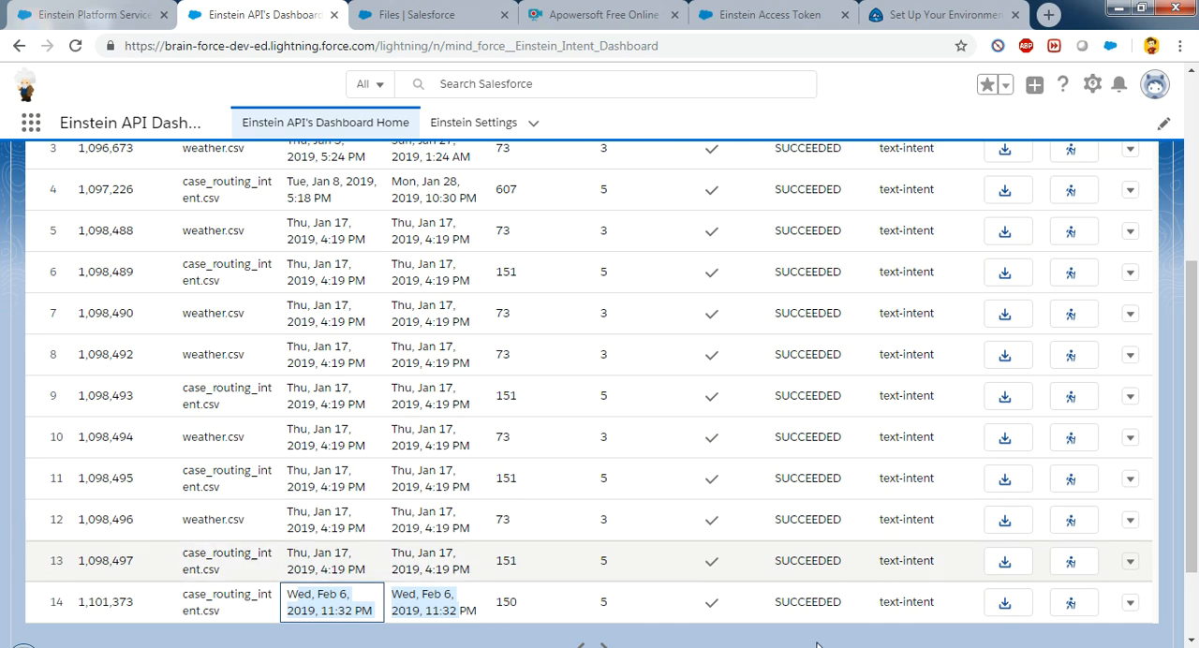
{"action": "left_click_drag", "start_coordinate": [1197, 387], "coordinate": [1194, 487]}
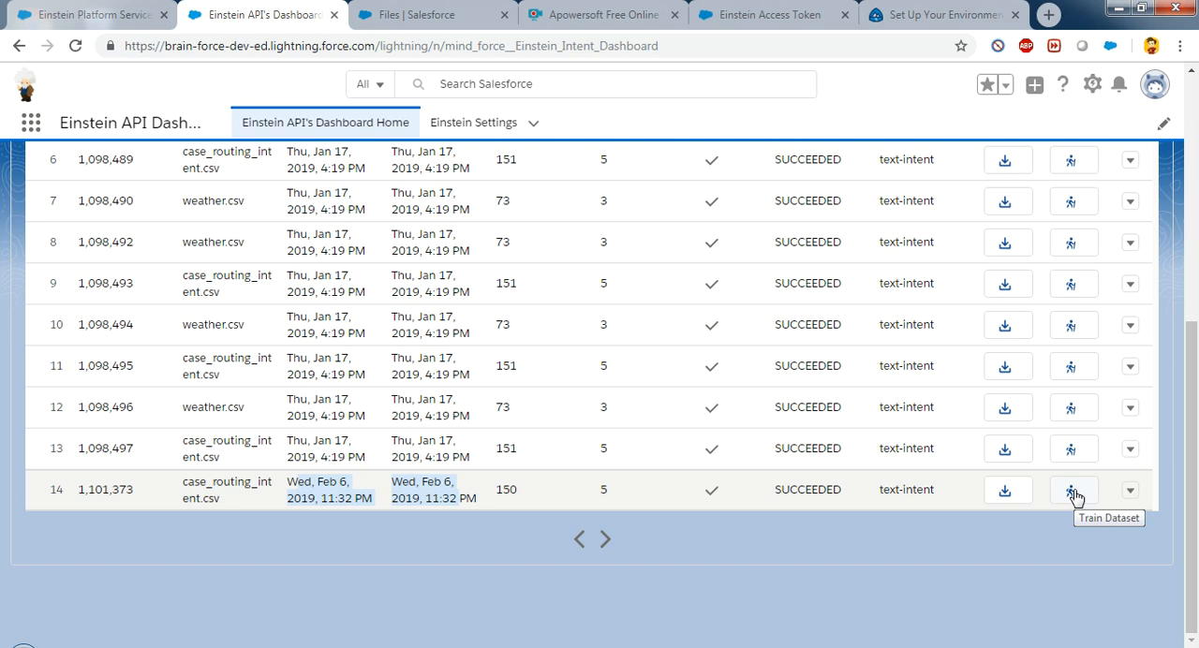
Step: Review the API details and label summary of the newest case_routing_intent.csv dataset, and check its other row actions
{"action": "left_click", "coordinate": [1132, 490]}
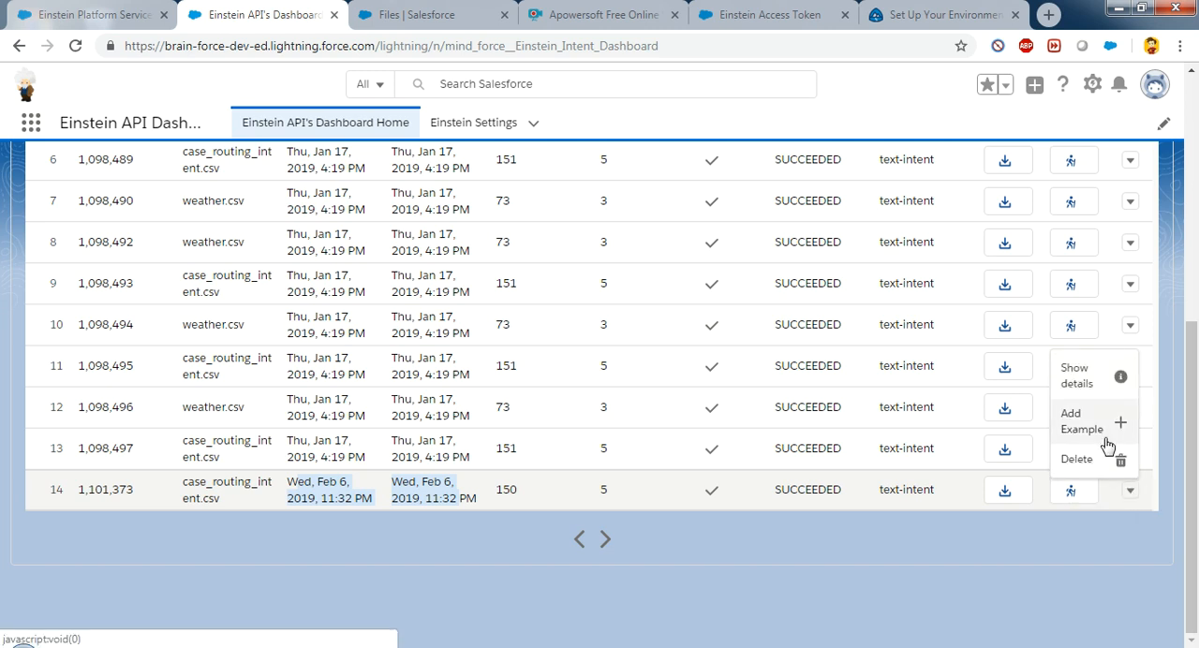
{"action": "left_click", "coordinate": [1091, 377]}
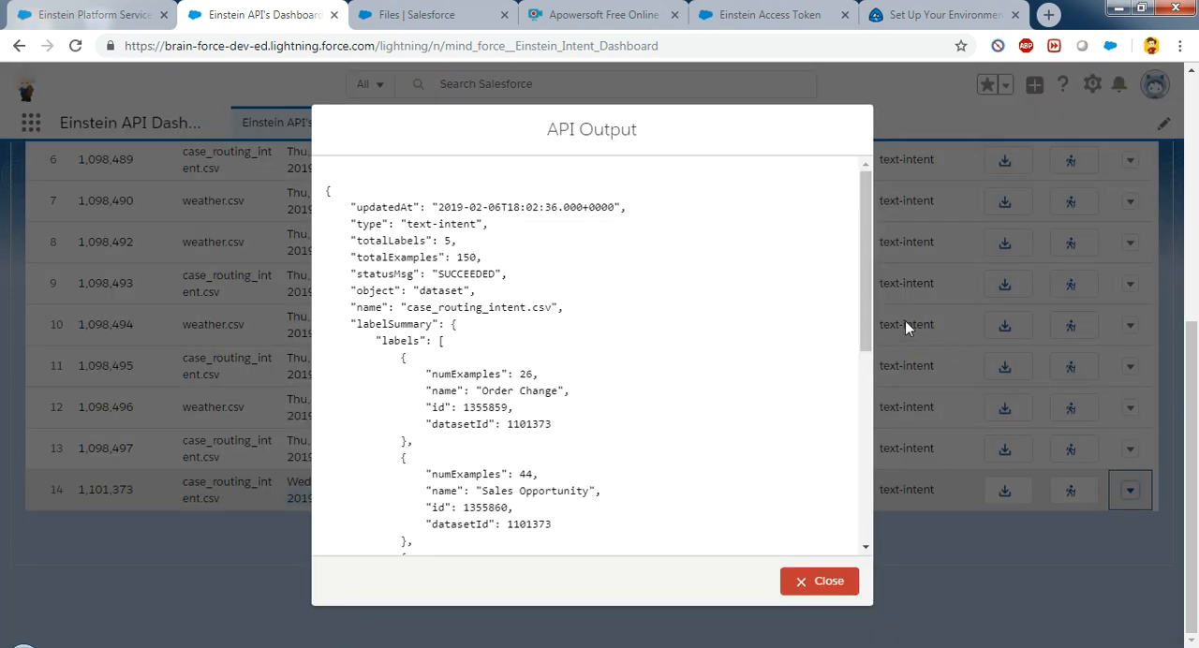
{"action": "scroll", "coordinate": [863, 219], "scroll_direction": "down", "scroll_amount": 4}
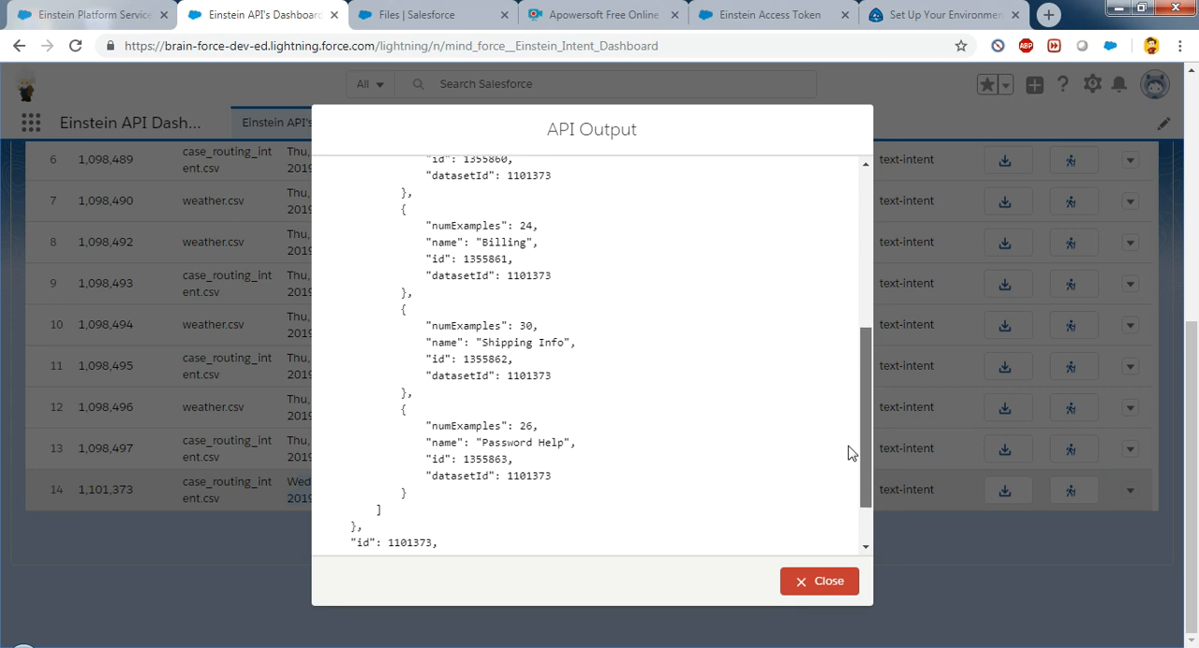
{"action": "scroll", "coordinate": [852, 478], "scroll_direction": "down", "scroll_amount": 1}
{"action": "scroll", "coordinate": [853, 503], "scroll_direction": "up", "scroll_amount": 5}
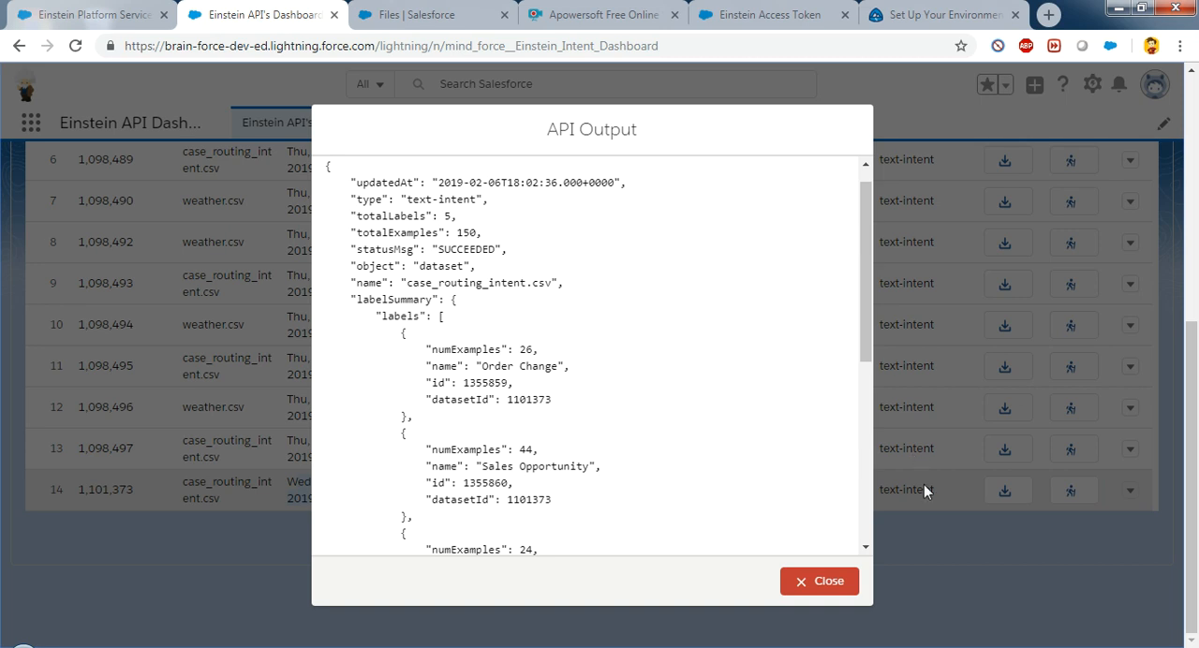
{"action": "left_click", "coordinate": [852, 580]}
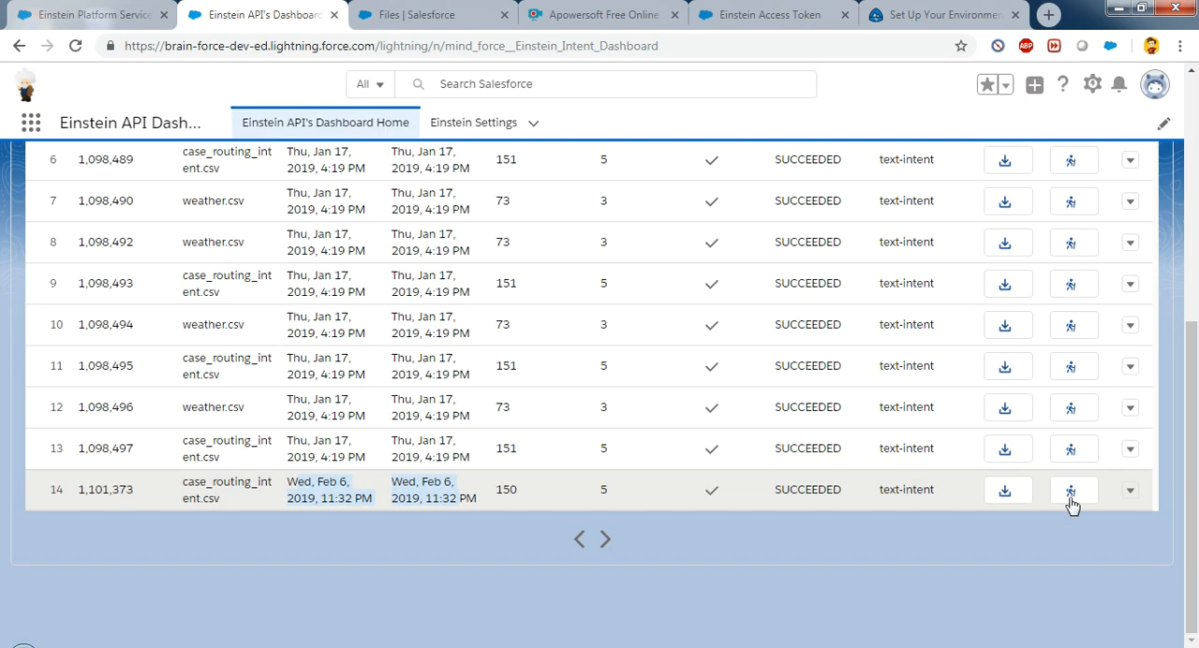
{"action": "left_click", "coordinate": [1132, 493]}
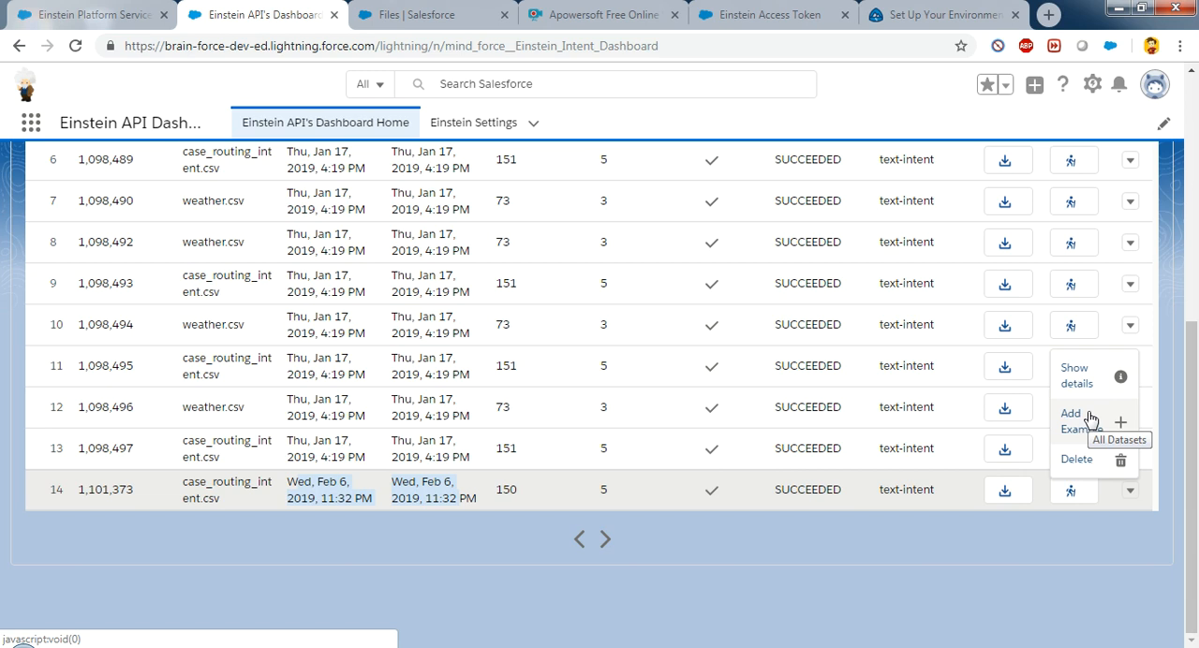
{"action": "left_click", "coordinate": [939, 490]}
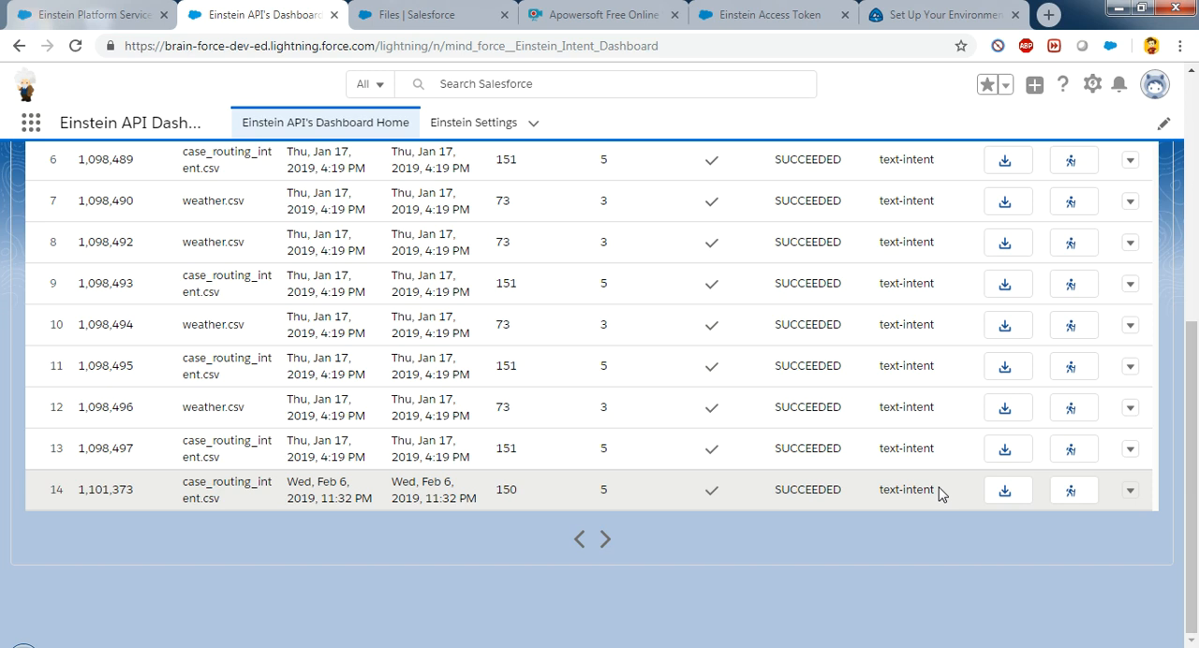
Step: Train the newest case_routing_intent.csv dataset with the model name "Routing Calls"
{"action": "left_click", "coordinate": [1074, 494]}
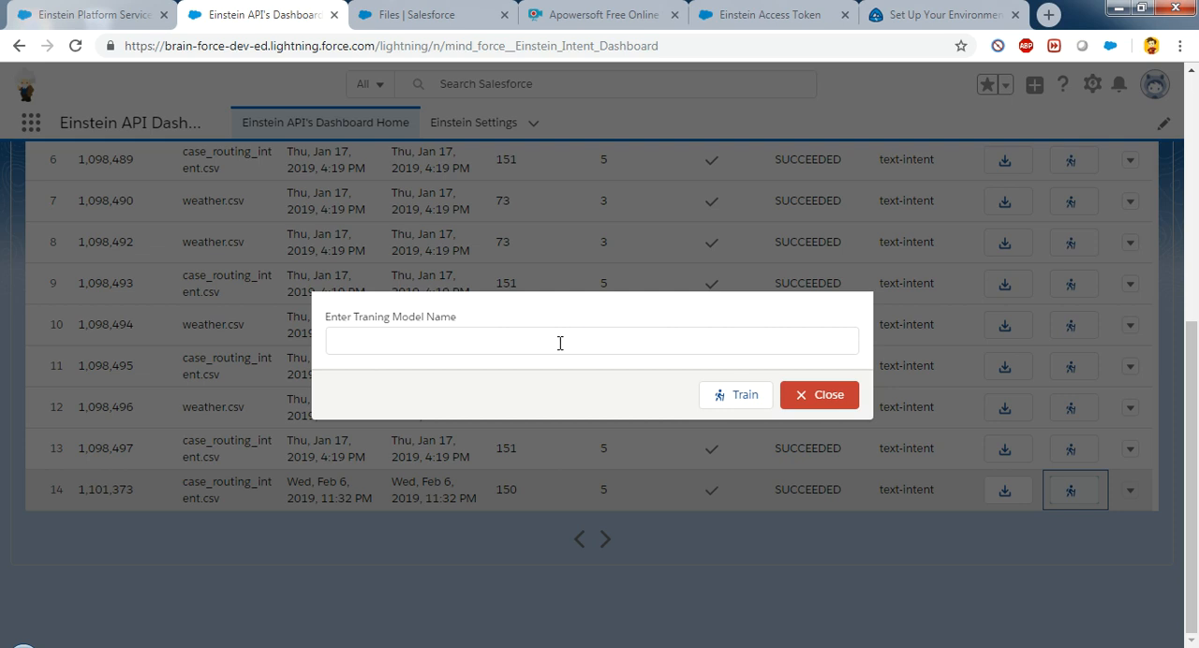
{"action": "left_click", "coordinate": [561, 343]}
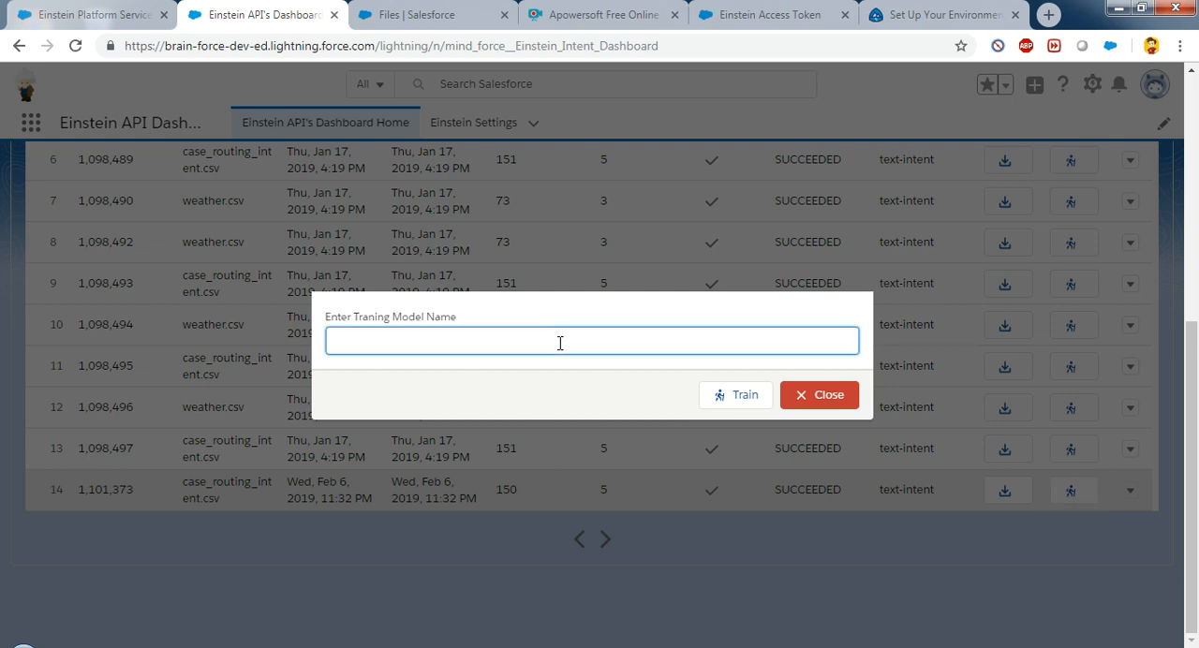
{"action": "type", "text": "Routing Calls"}
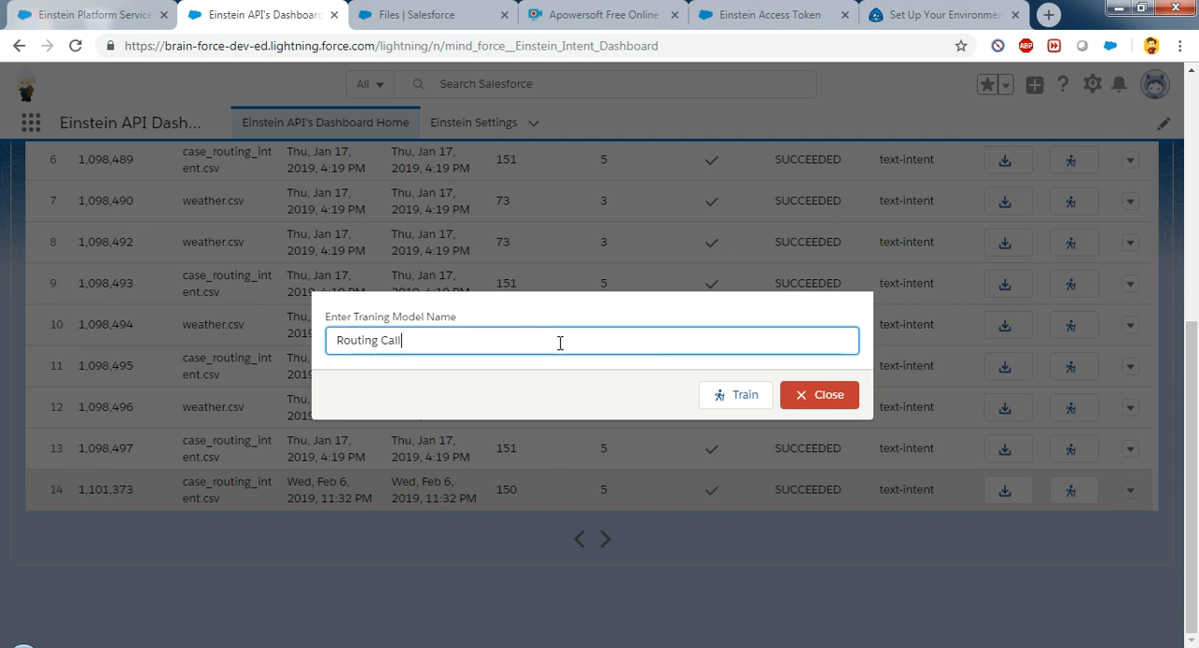
{"action": "left_click", "coordinate": [740, 397]}
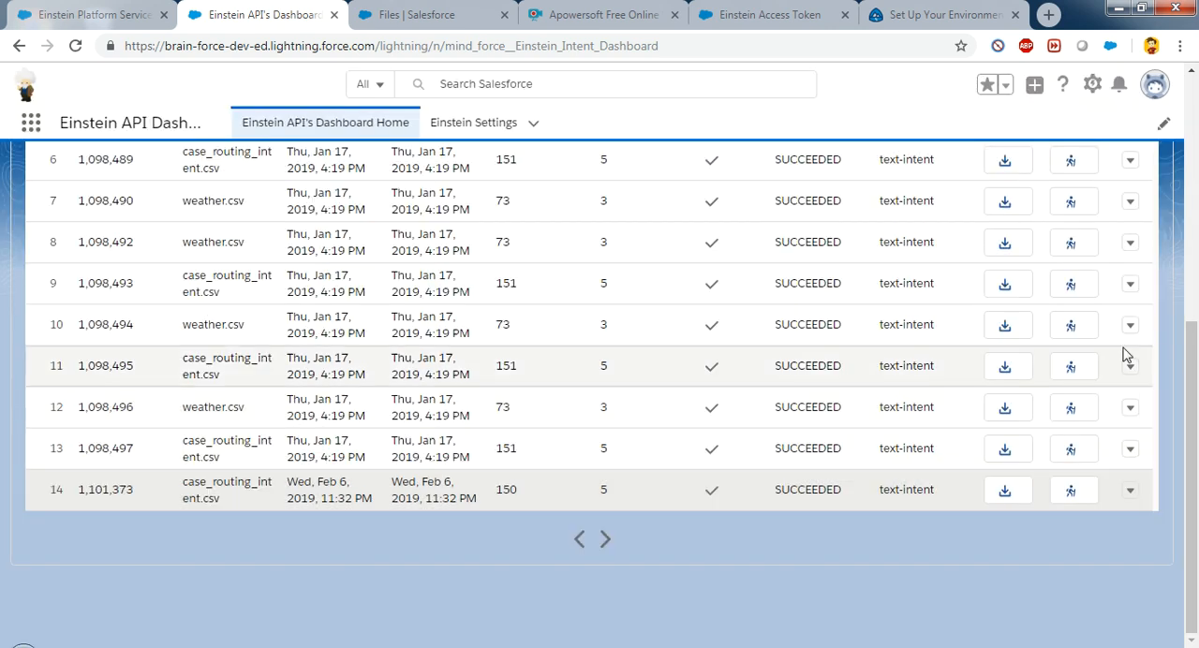
Step: Refresh the Routing Calls model in the models table and check its training status
{"action": "left_click_drag", "start_coordinate": [1198, 383], "coordinate": [1197, 498]}
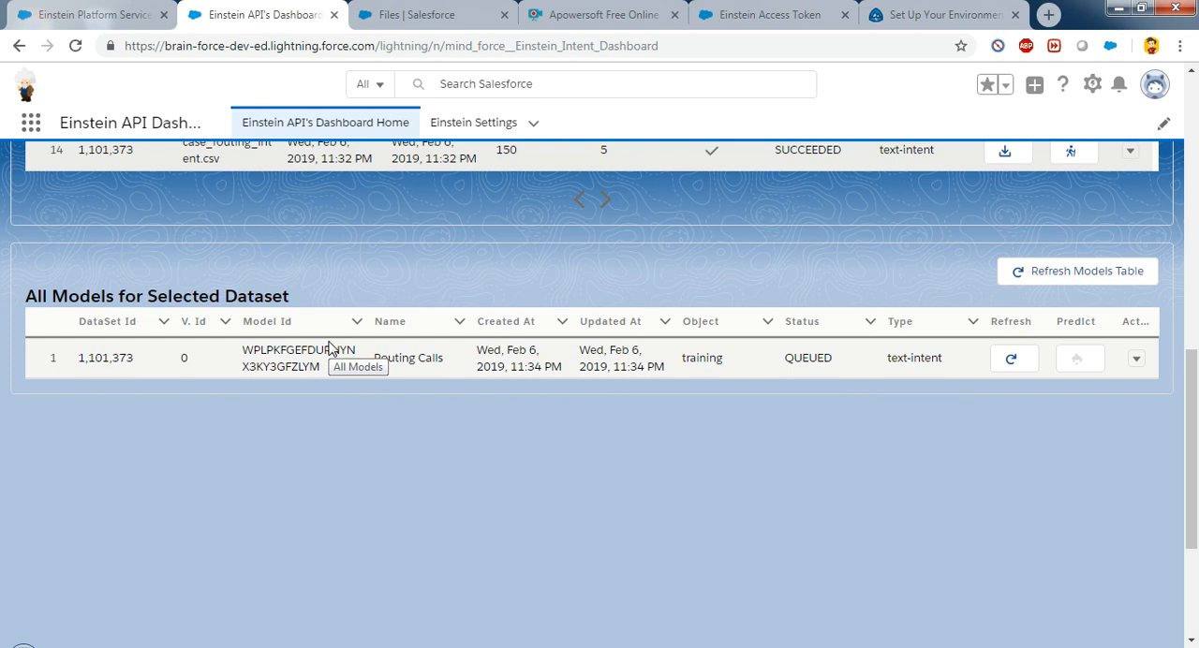
{"action": "left_click", "coordinate": [1015, 362]}
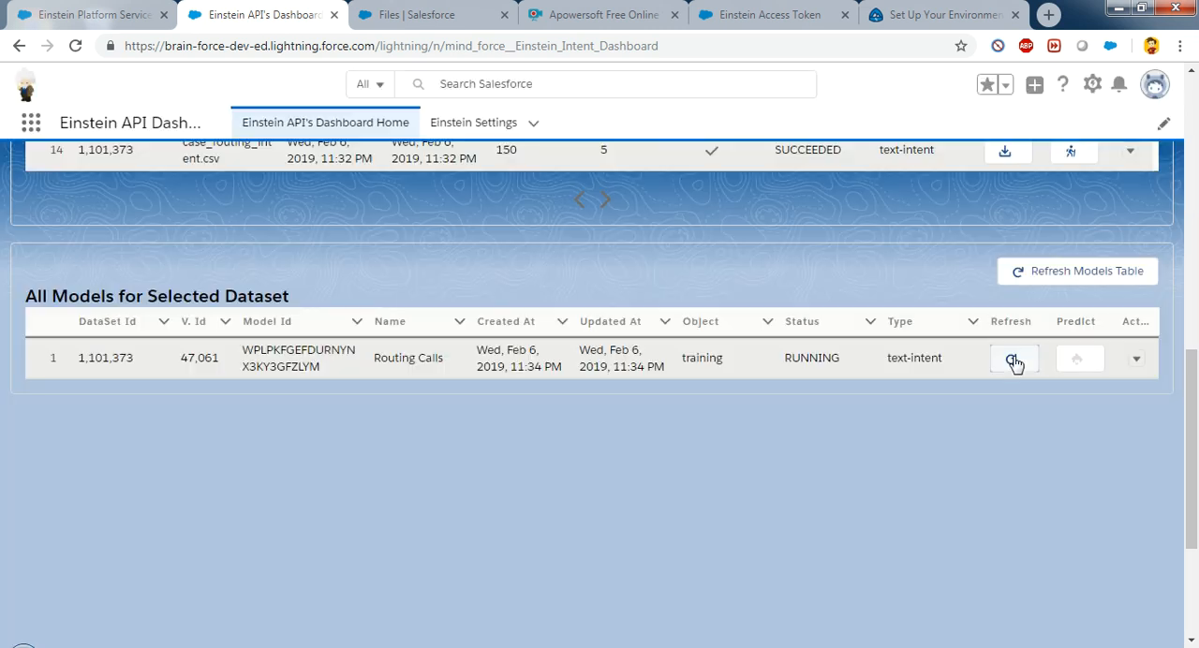
{"action": "double_click", "coordinate": [814, 356]}
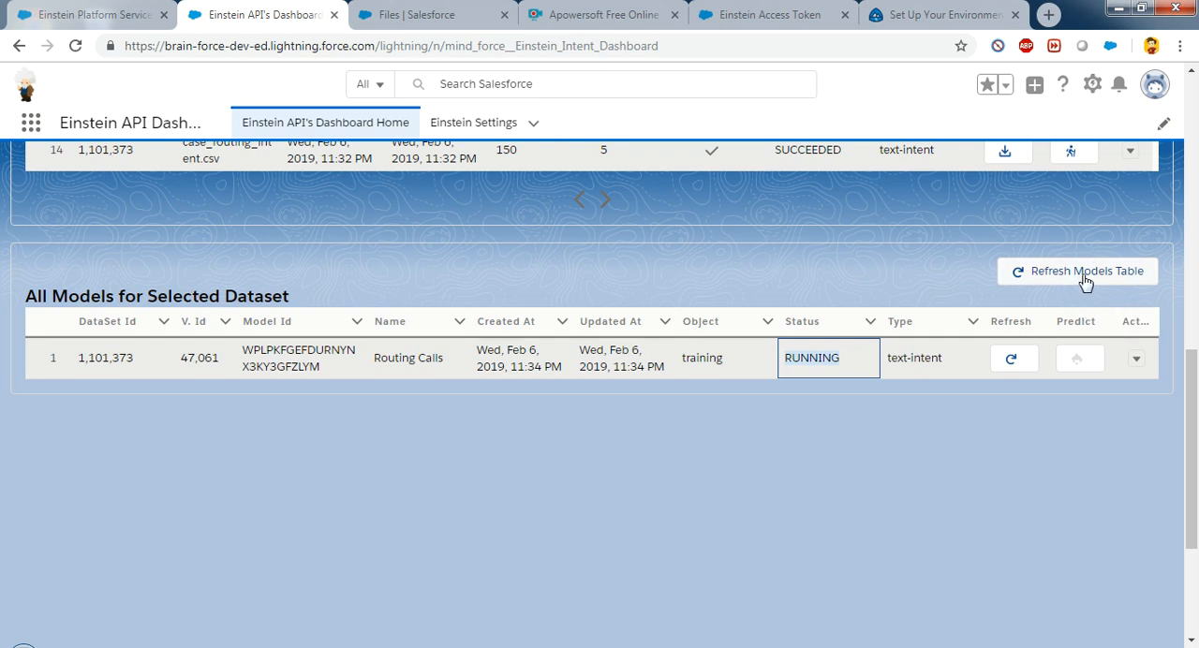
Step: Get all models for the case_routing_intent.csv dataset with 607 examples and open the prediction question prompt for model gfxc
{"action": "left_click_drag", "start_coordinate": [1192, 441], "coordinate": [1197, 162]}
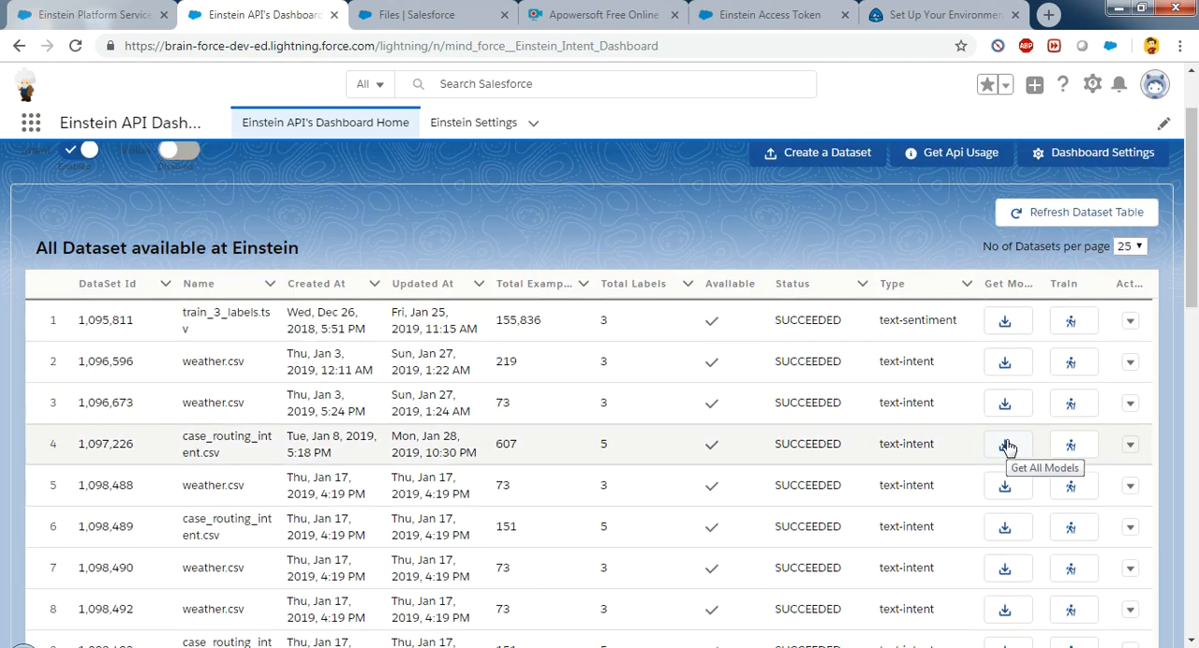
{"action": "left_click", "coordinate": [1007, 446]}
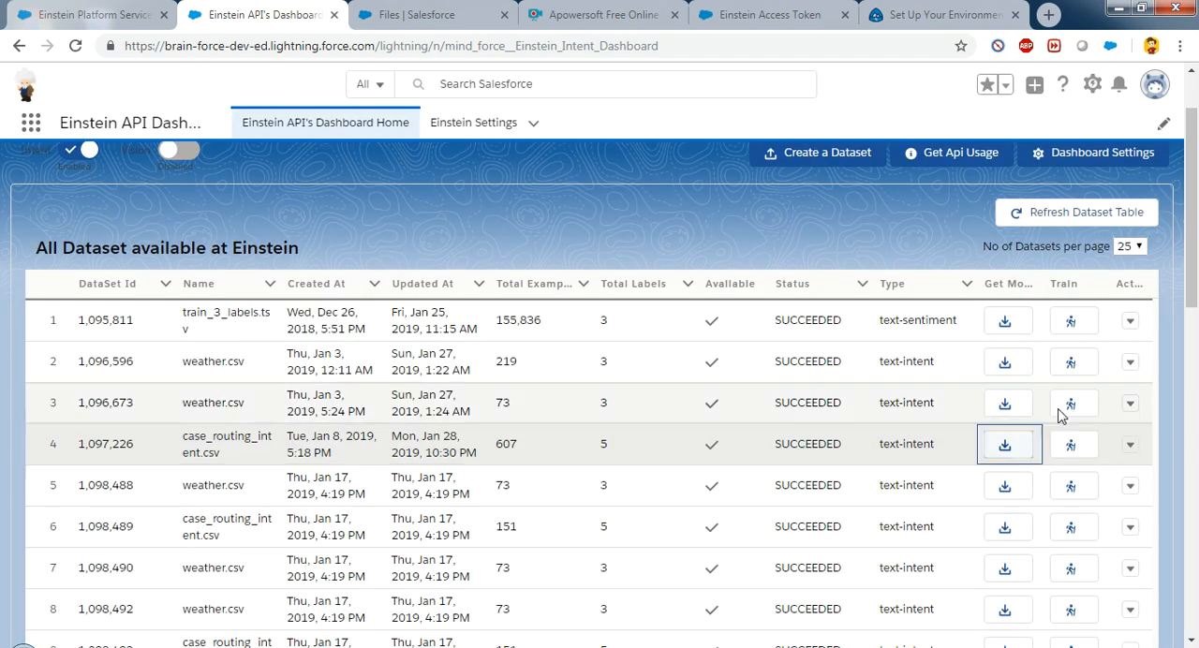
{"action": "left_click_drag", "start_coordinate": [1190, 285], "coordinate": [1188, 541]}
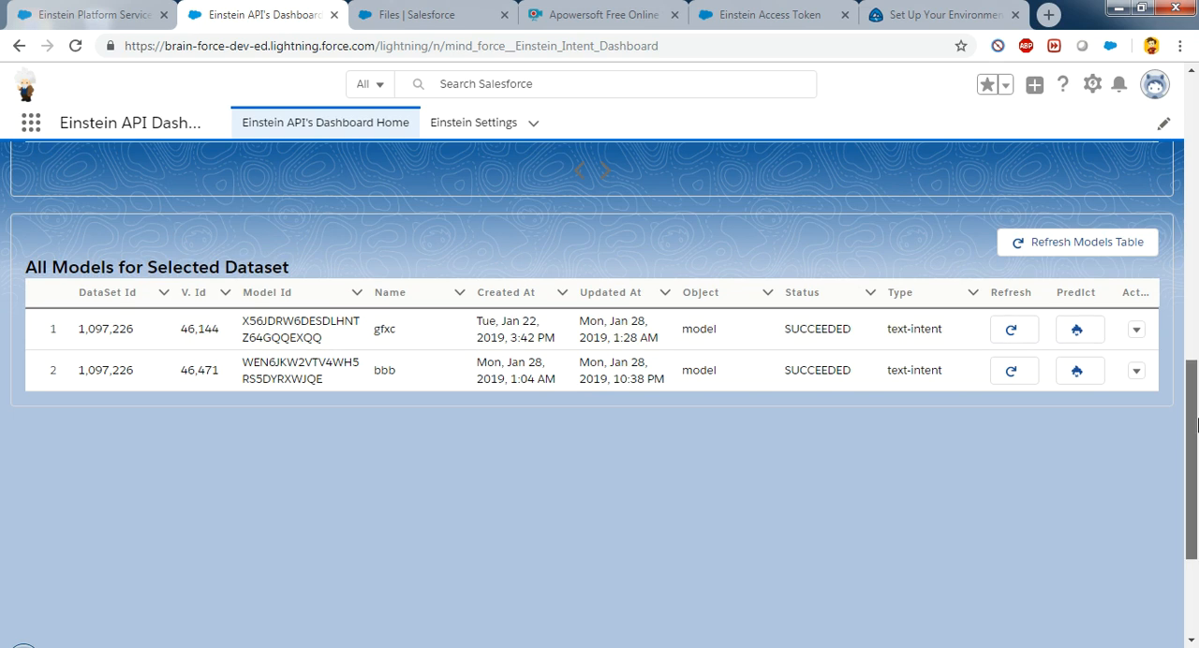
{"action": "mouse_move", "coordinate": [1198, 425]}
{"action": "left_mouse_down"}
{"action": "mouse_move", "coordinate": [1197, 273]}
{"action": "mouse_move", "coordinate": [1195, 428]}
{"action": "left_mouse_up"}
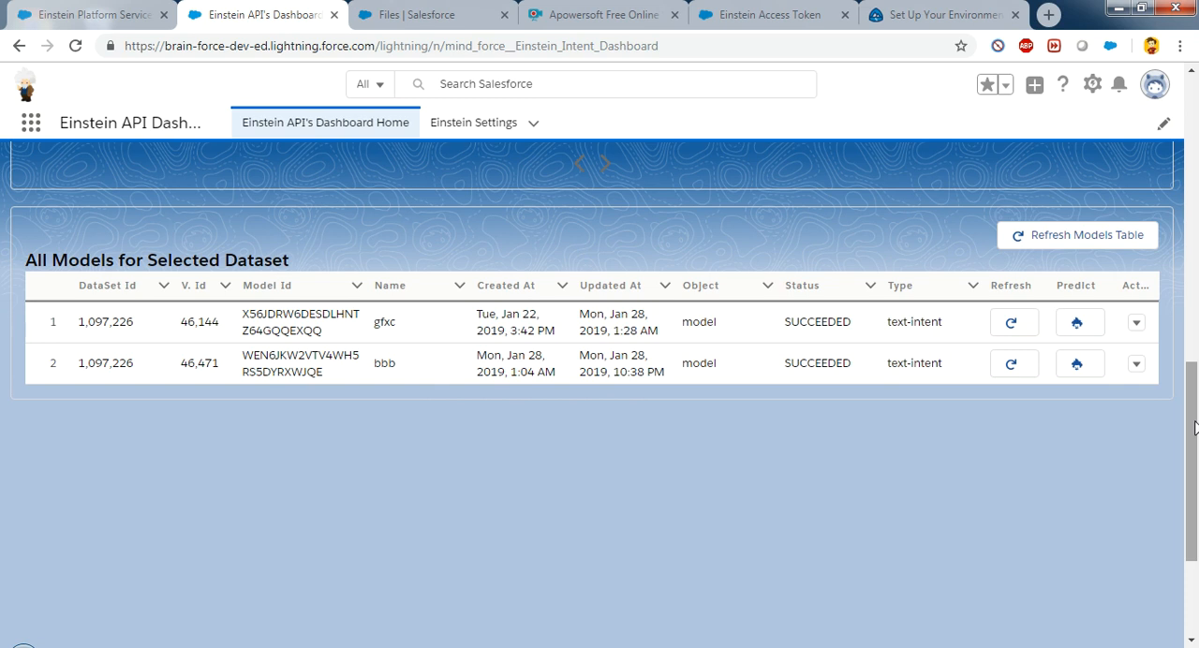
{"action": "left_click", "coordinate": [1078, 323]}
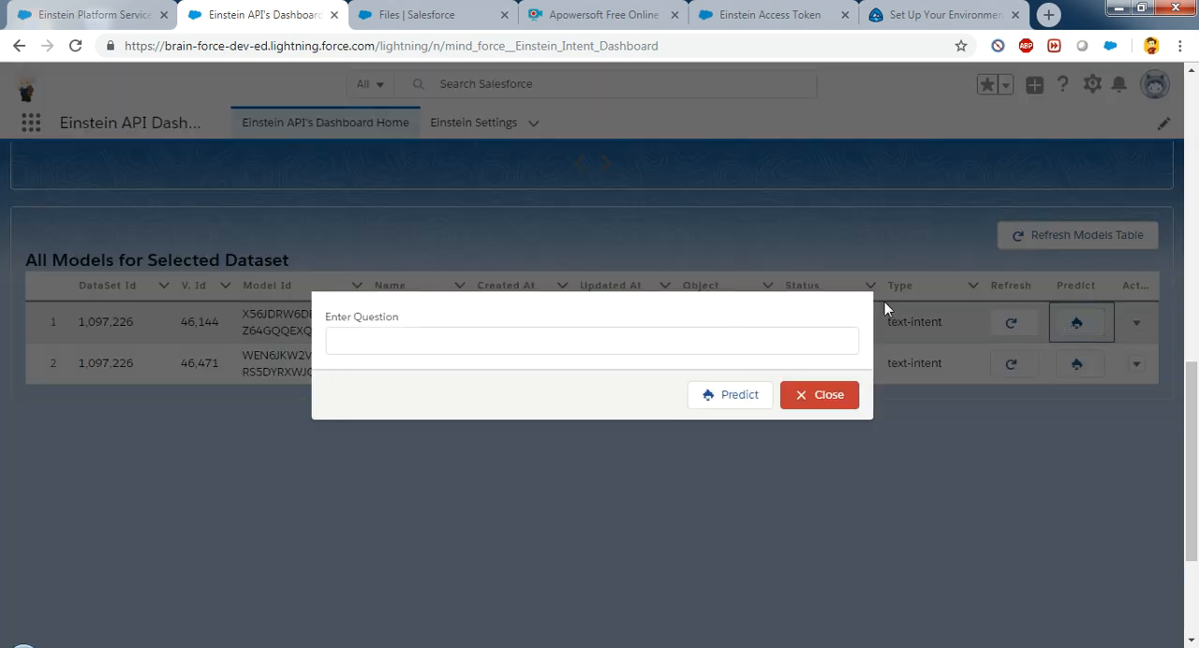
{"action": "left_click", "coordinate": [774, 339]}
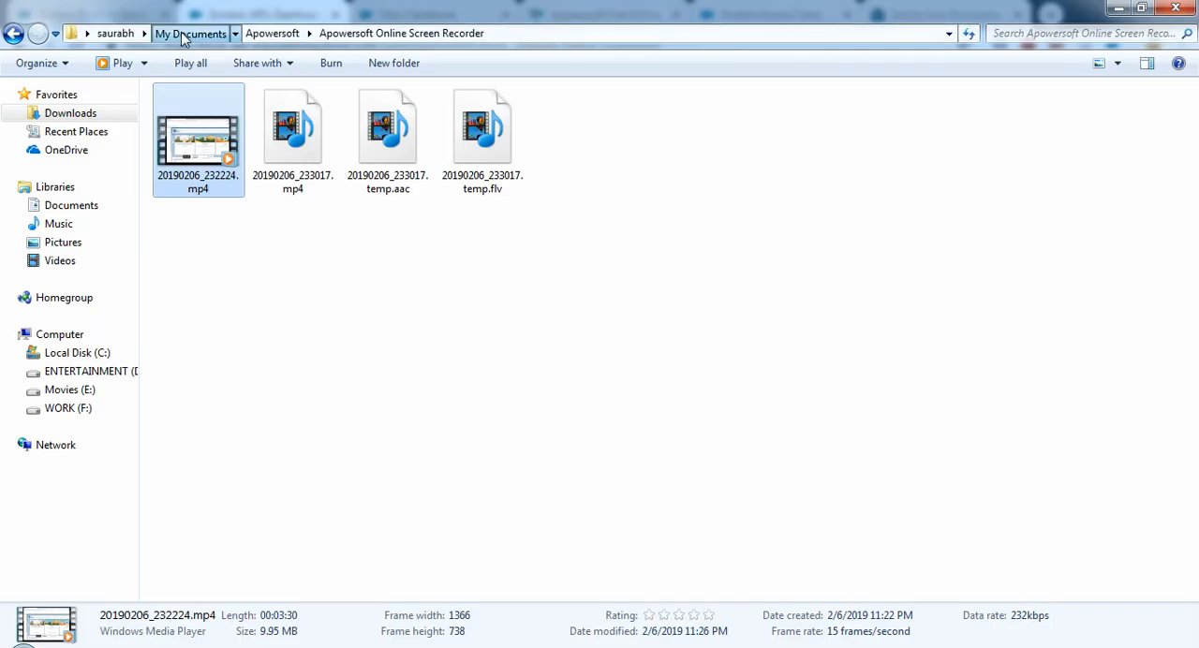
Step: Open case_routing_intent.csv from the Downloads folder in Excel and widen its first column to read the sample questions
{"action": "left_click", "coordinate": [181, 32]}
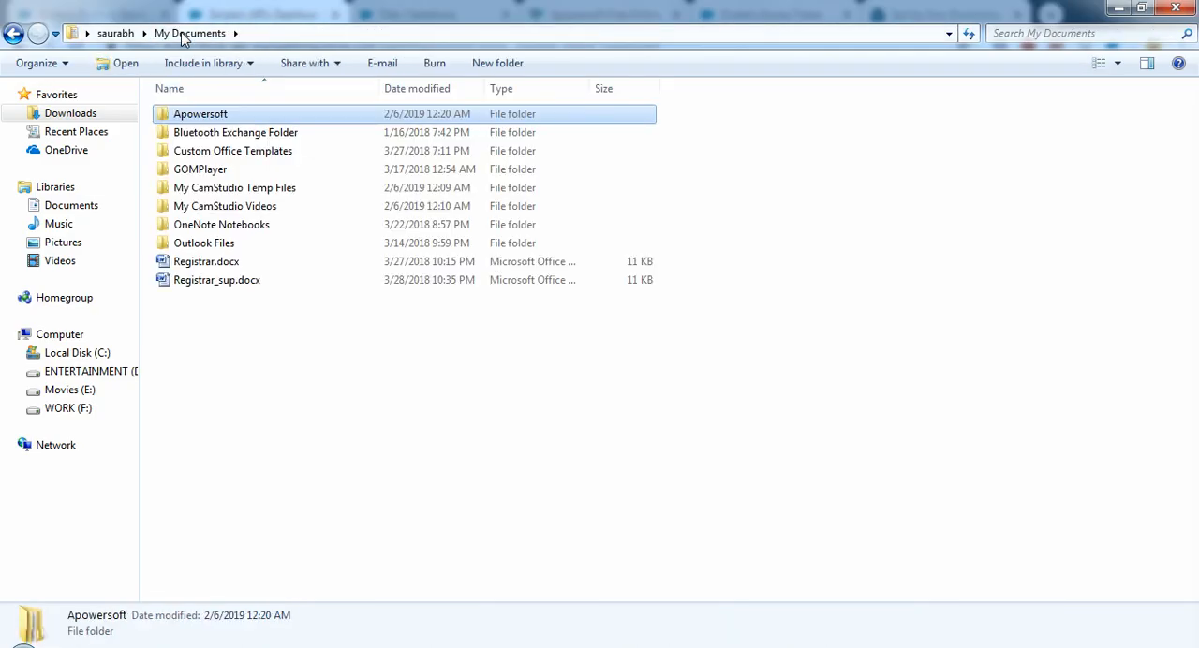
{"action": "left_click", "coordinate": [117, 34]}
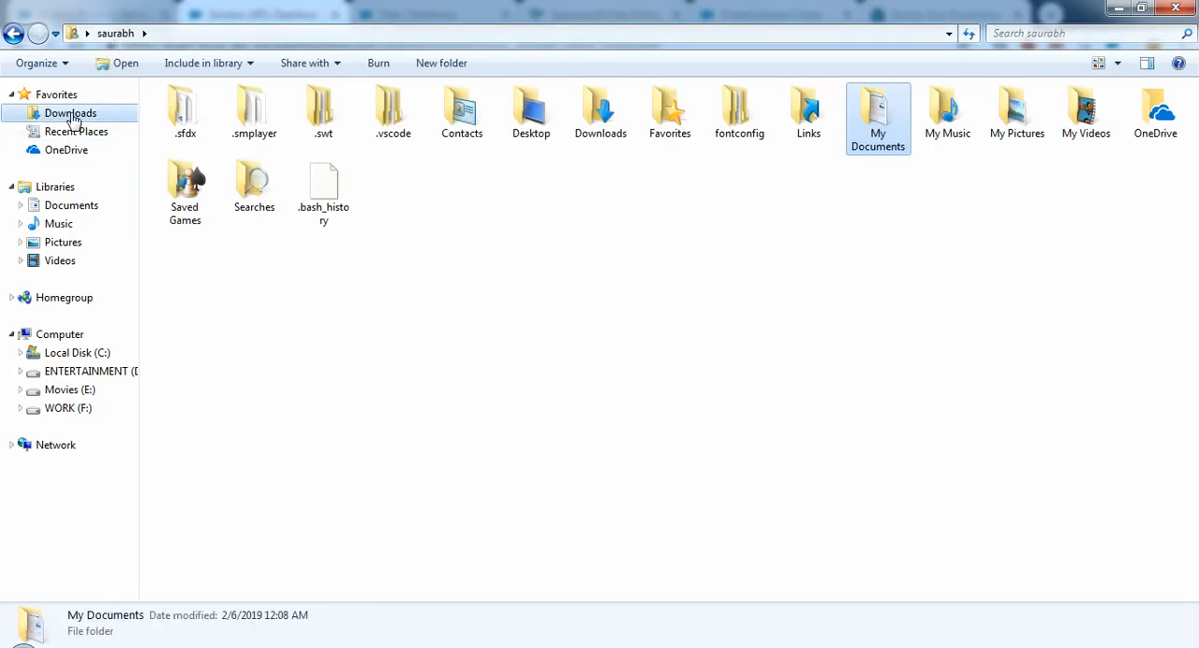
{"action": "left_click", "coordinate": [72, 115]}
{"action": "left_click", "coordinate": [720, 388]}
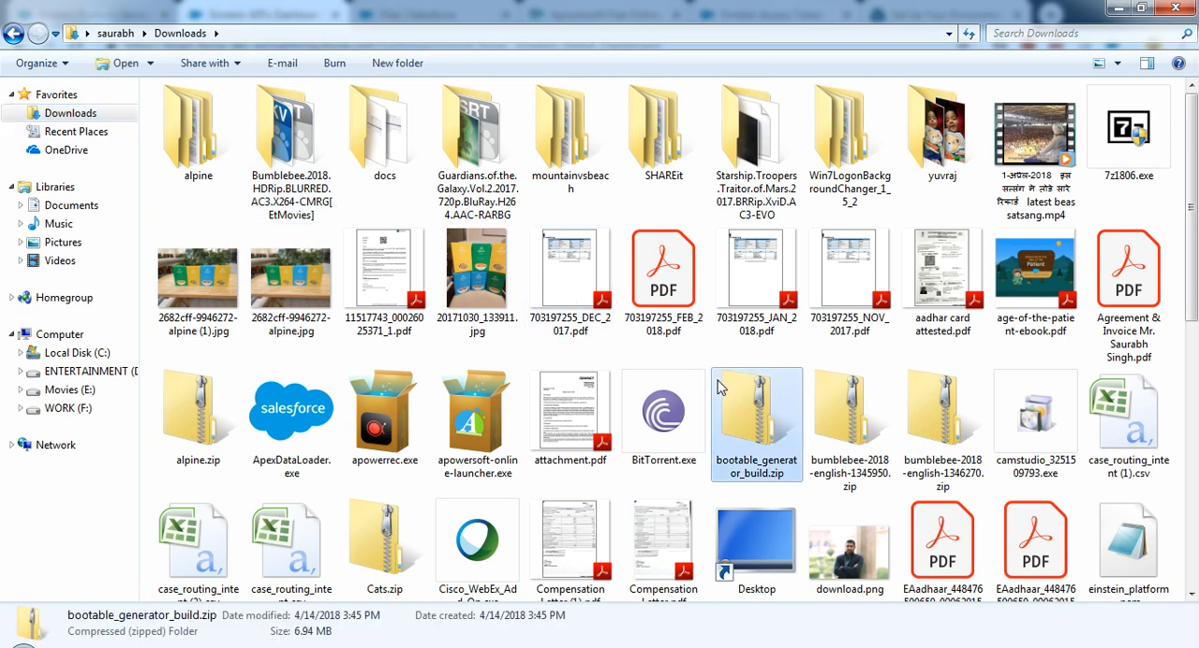
{"action": "key", "text": "c"}
{"action": "key", "text": "c"}
{"action": "key", "text": "c"}
{"action": "key", "text": "c"}
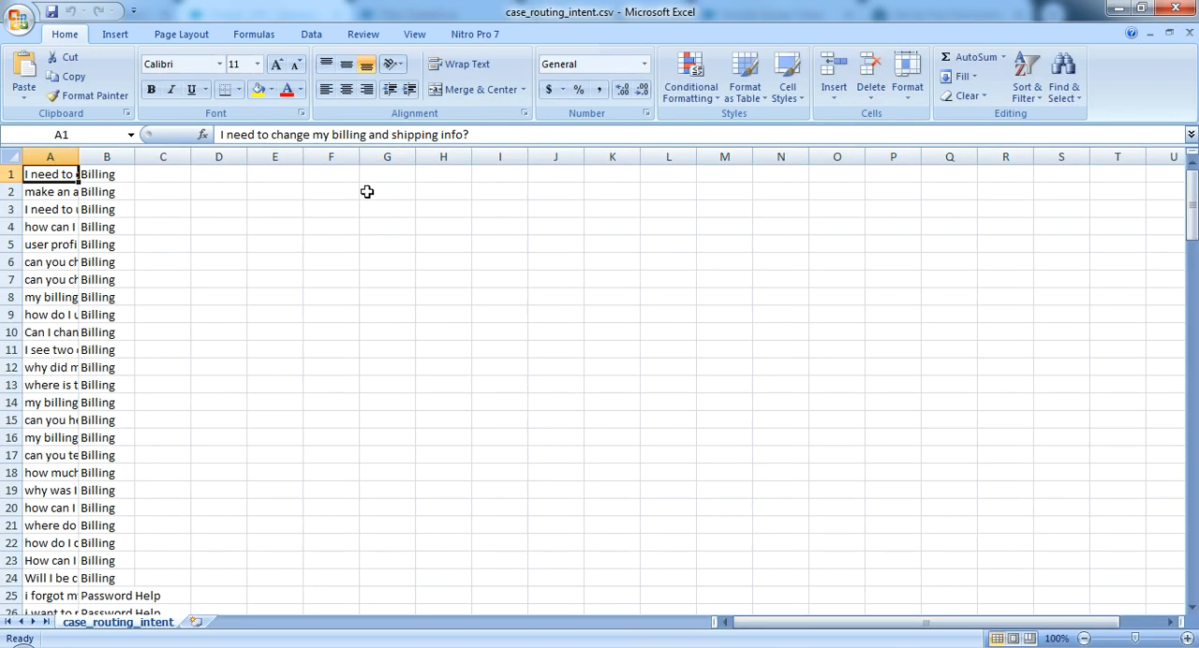
{"action": "double_click", "coordinate": [79, 156]}
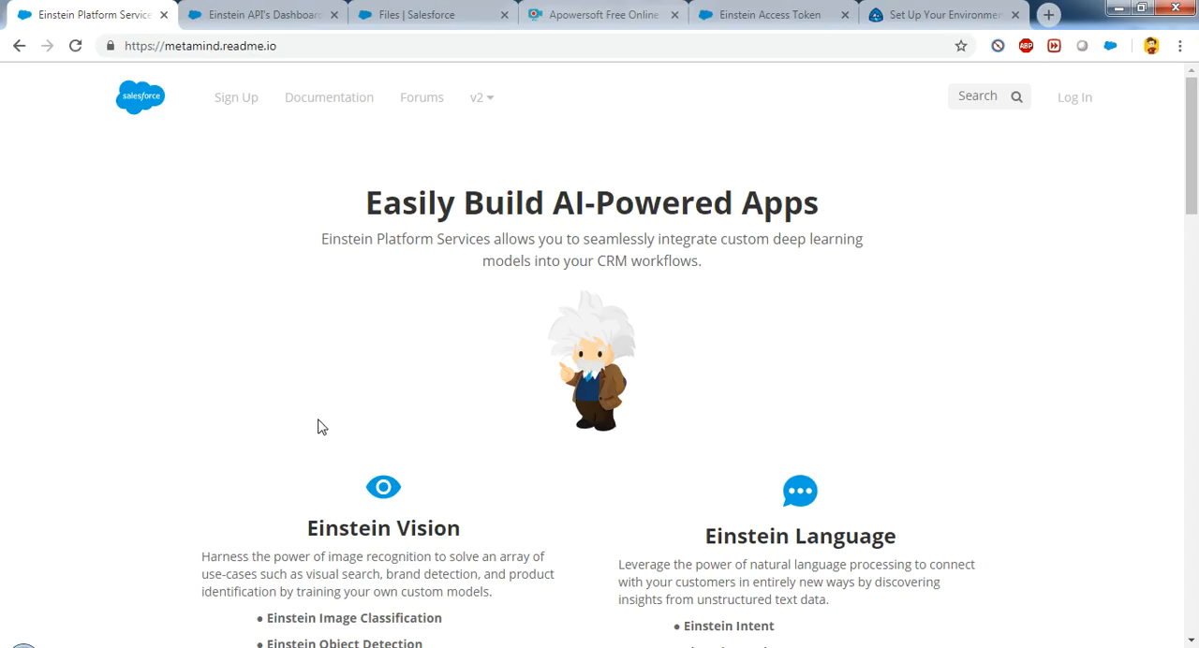
Step: Return to the Einstein API Dashboard and run a prediction for the question "I want to change my credit card information"
{"action": "left_click", "coordinate": [262, 14]}
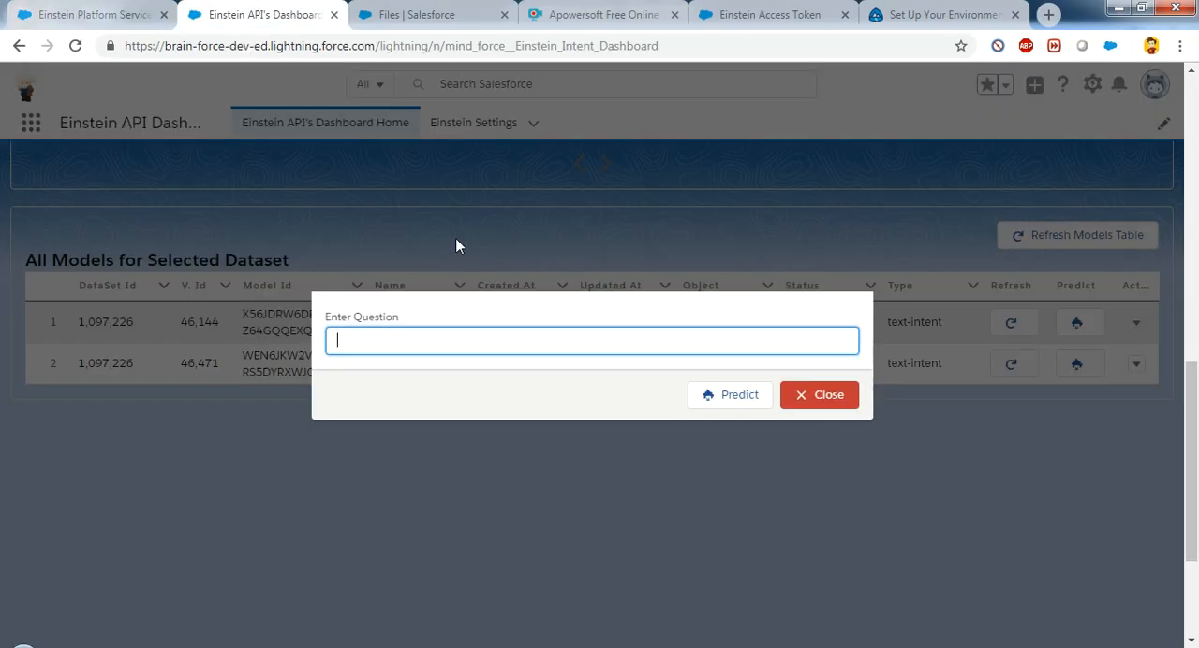
{"action": "left_click", "coordinate": [515, 335]}
{"action": "type", "text": "I want to change my c"}
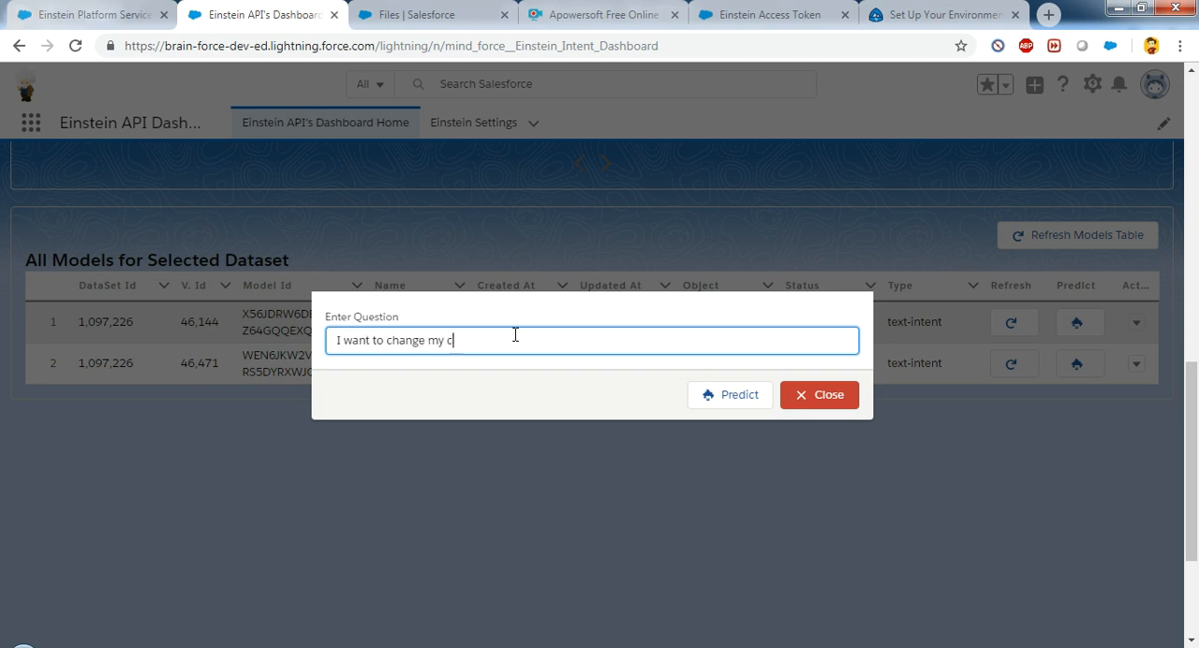
{"action": "type", "text": "redit card information"}
{"action": "left_click", "coordinate": [728, 396]}
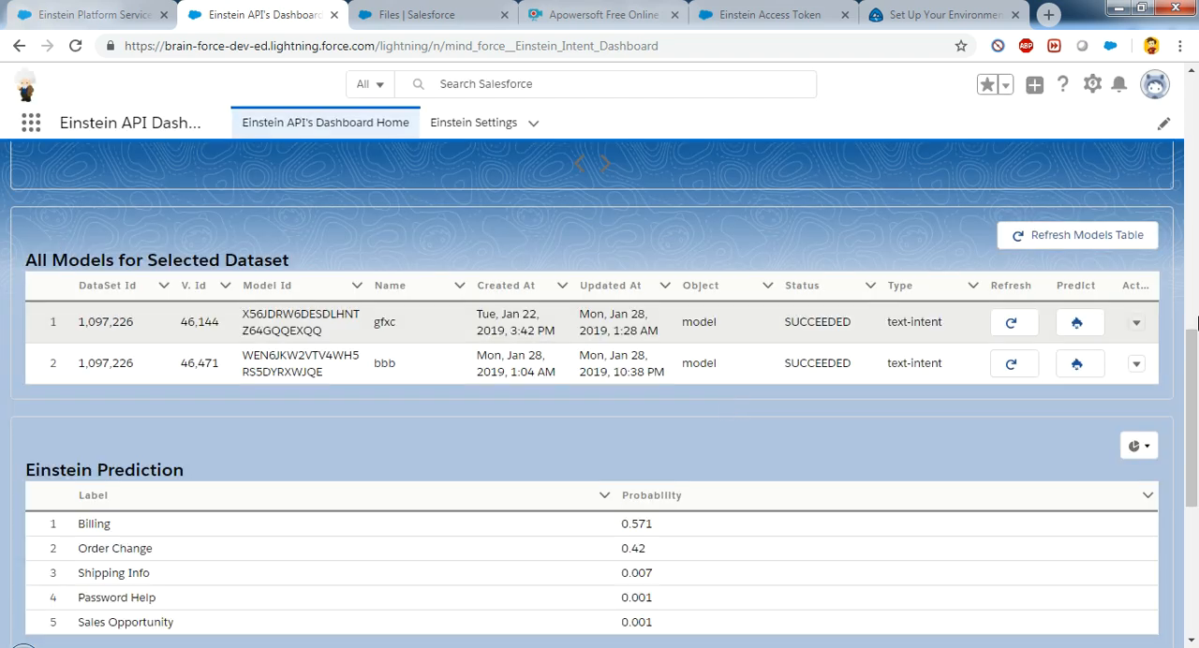
Step: View the Einstein Prediction results as Pie Chart, Doughnut and Polar Area charts, closing each one
{"action": "scroll", "coordinate": [823, 405], "scroll_direction": "down", "scroll_amount": 2}
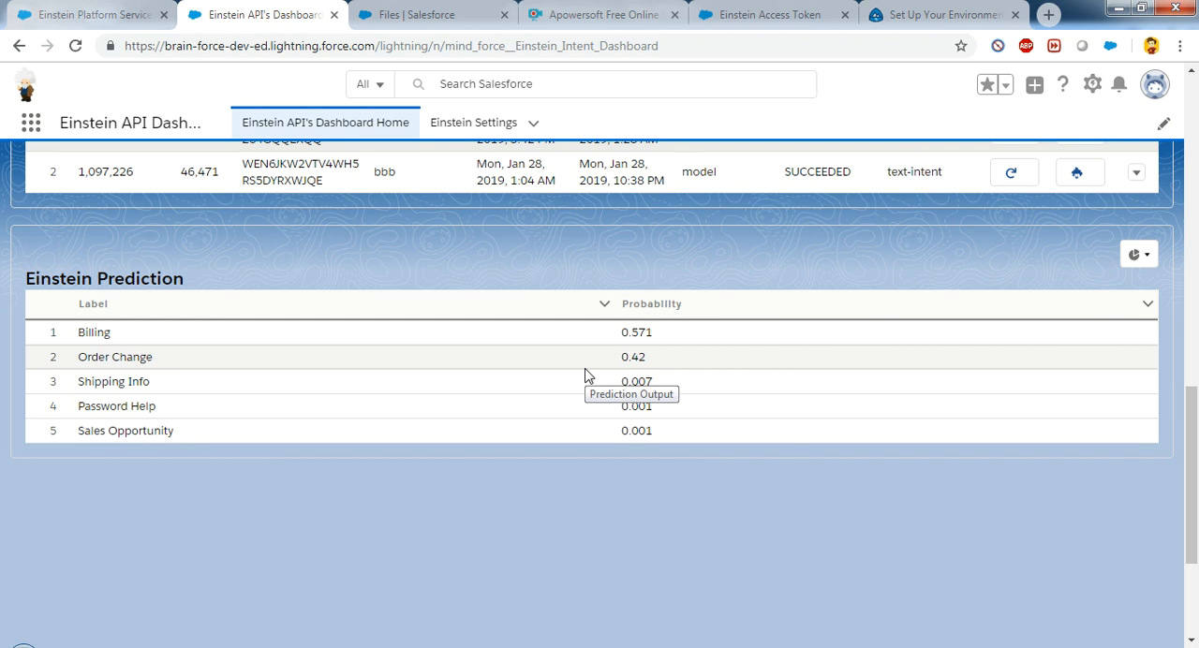
{"action": "left_click", "coordinate": [1153, 258]}
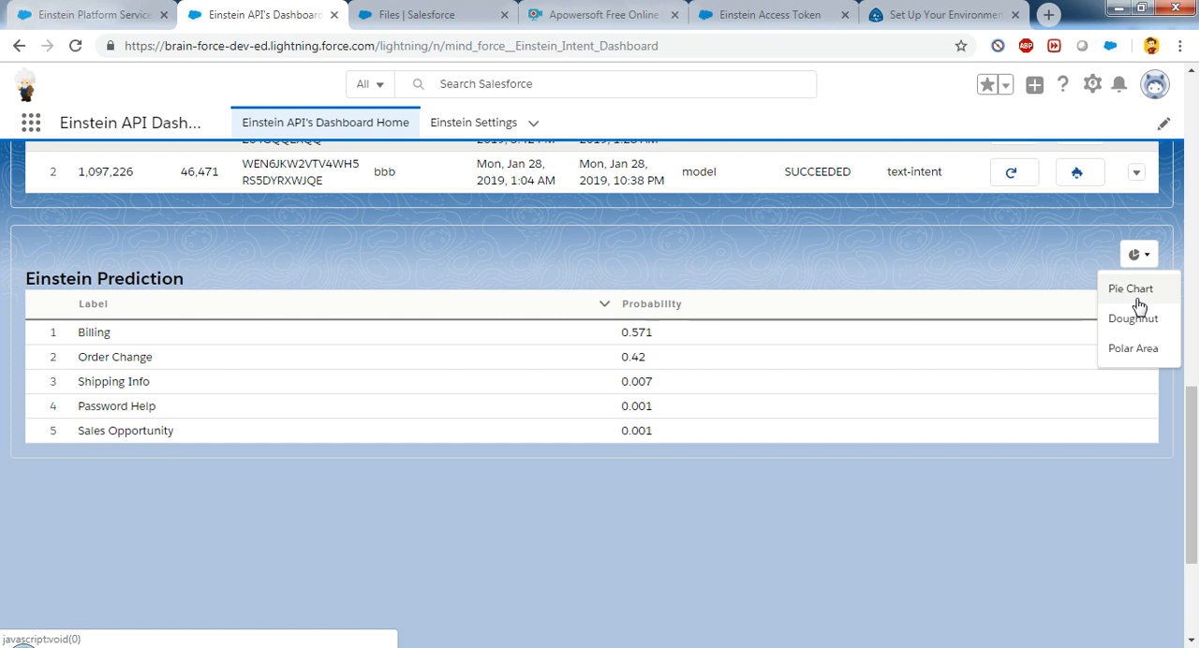
{"action": "left_click", "coordinate": [1137, 298]}
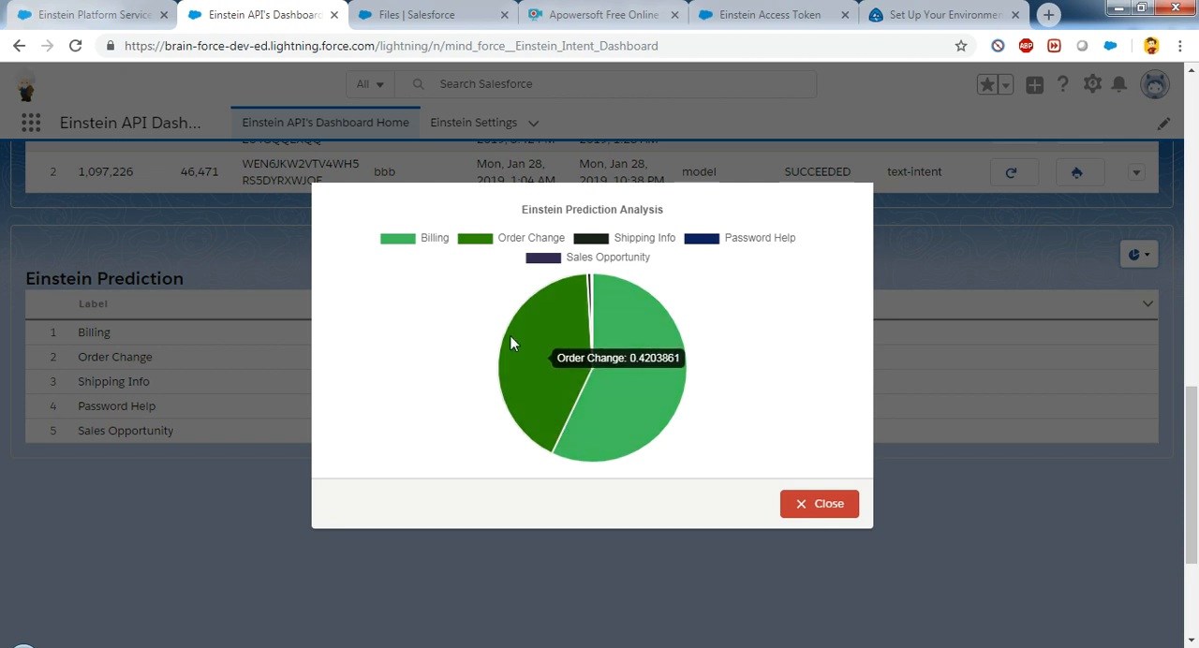
{"action": "left_click", "coordinate": [828, 506]}
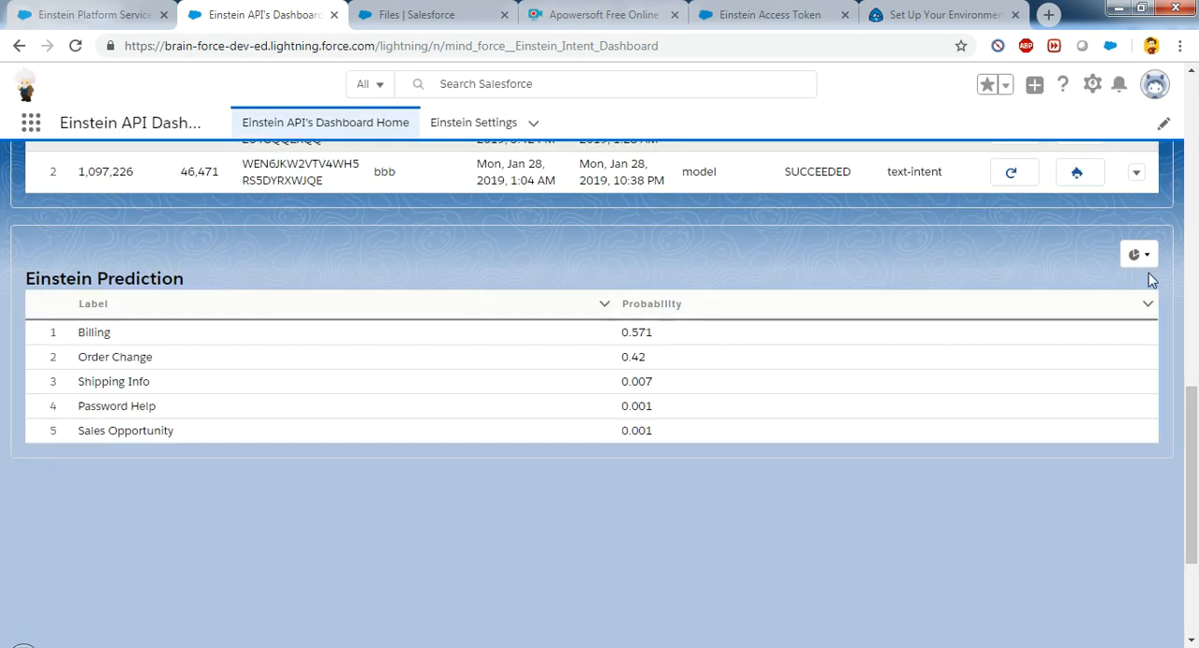
{"action": "left_click", "coordinate": [1139, 257]}
{"action": "left_click", "coordinate": [1136, 321]}
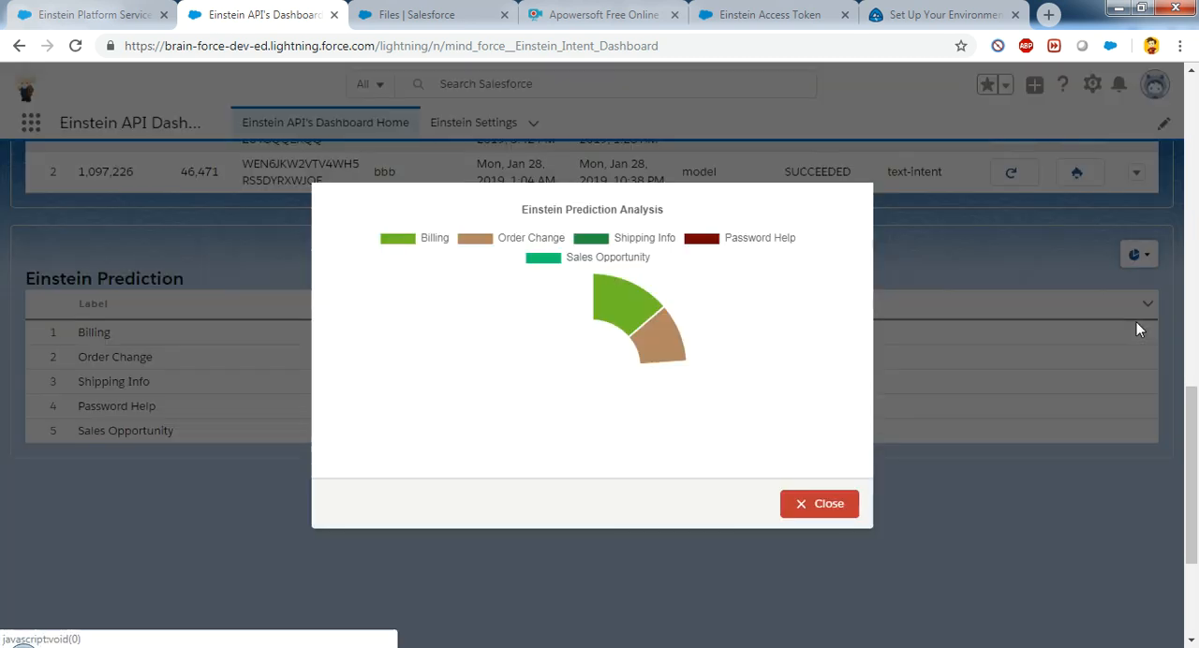
{"action": "left_click", "coordinate": [829, 503]}
{"action": "left_click", "coordinate": [1139, 256]}
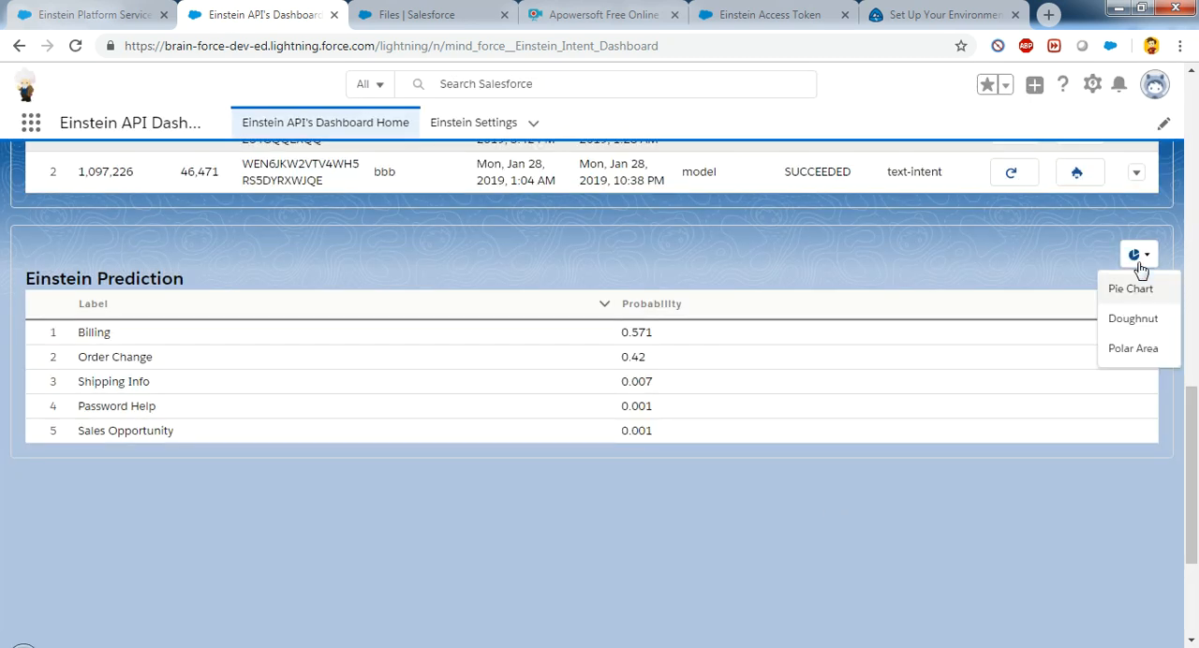
{"action": "left_click", "coordinate": [1134, 348]}
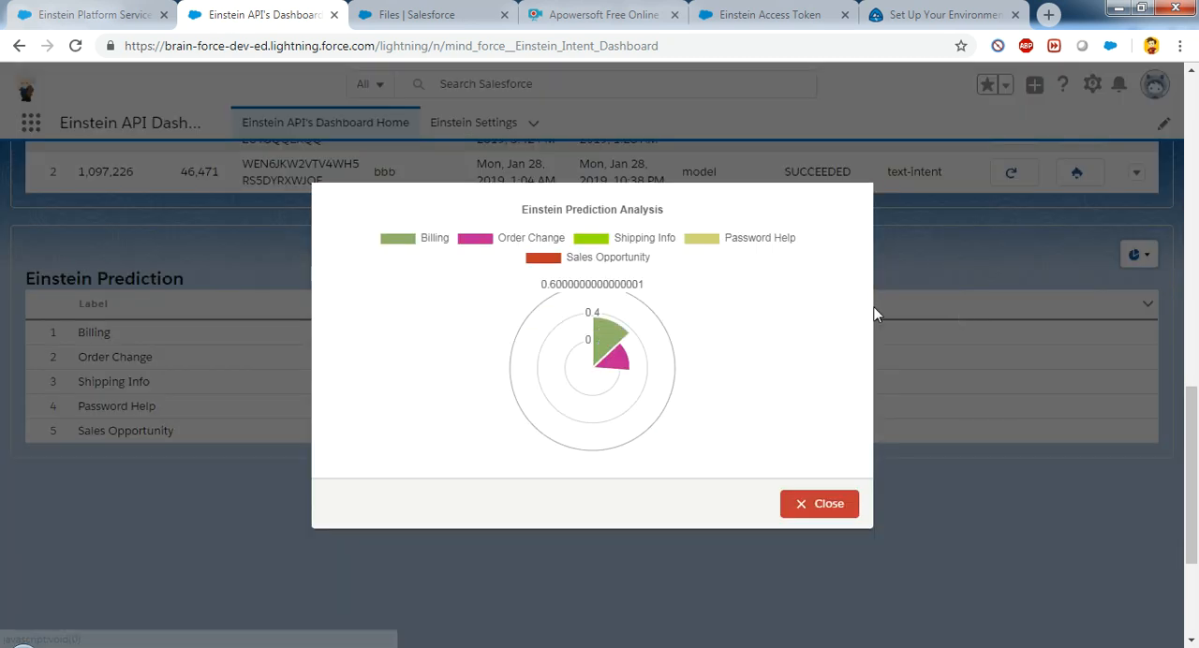
{"action": "left_click", "coordinate": [848, 507]}
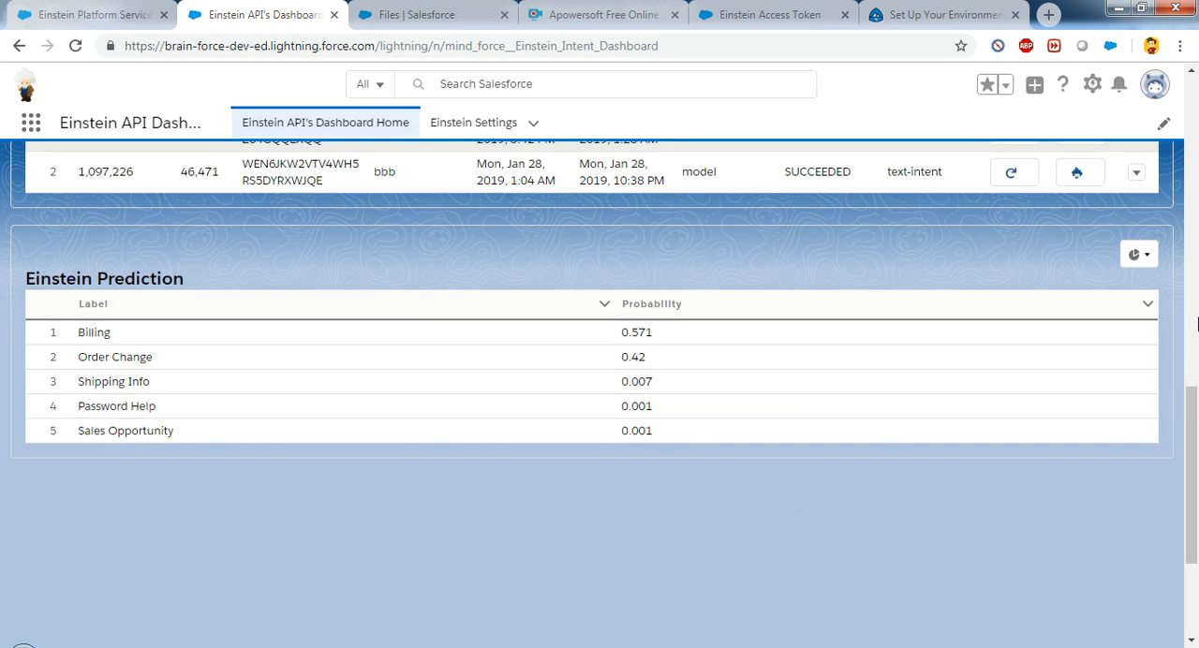
Step: Get the models for the train_3_labels.tsv sentiment dataset and view its training prompt without training it
{"action": "left_click_drag", "start_coordinate": [1195, 454], "coordinate": [1194, 166]}
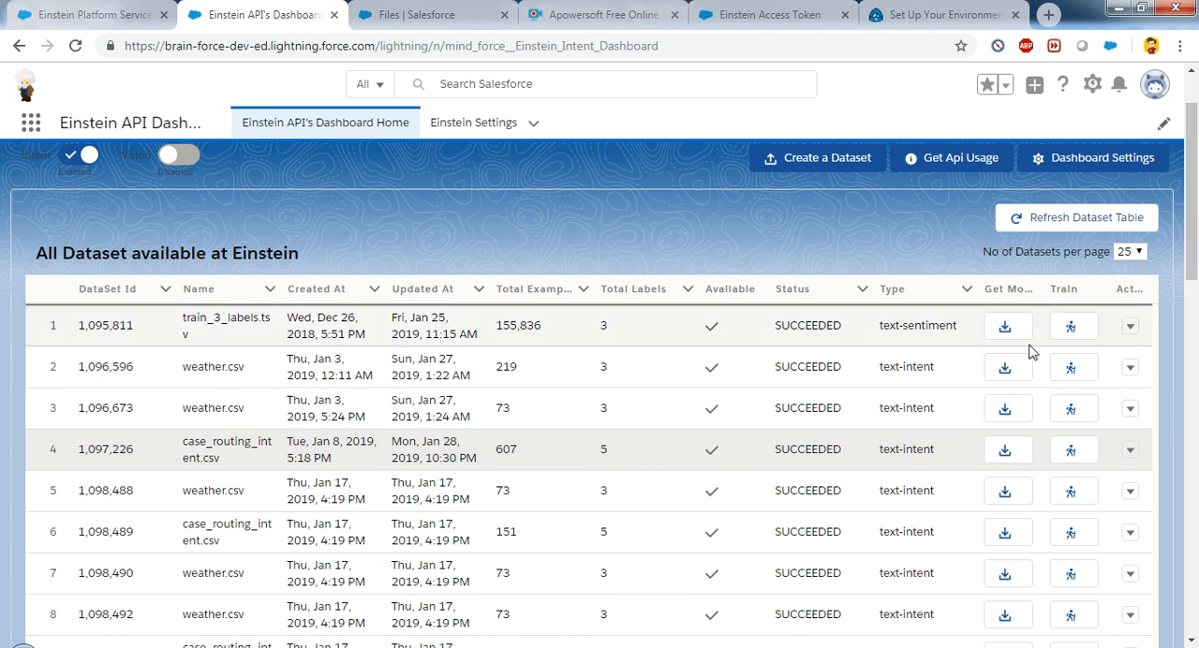
{"action": "left_click", "coordinate": [1006, 328]}
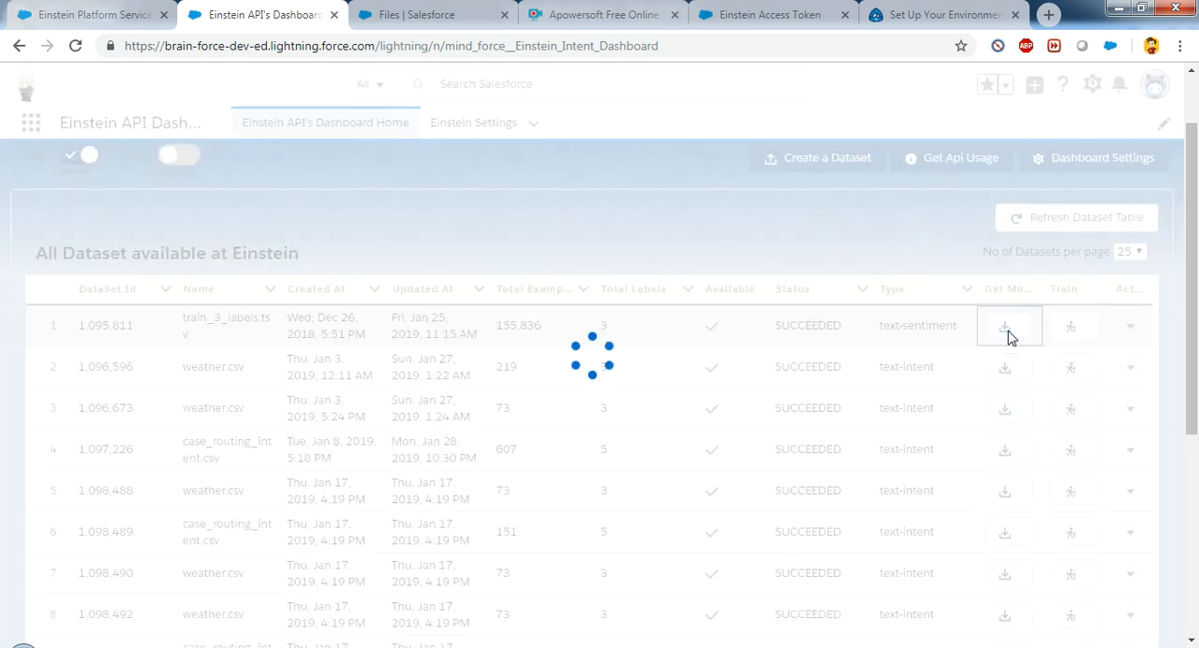
{"action": "mouse_move", "coordinate": [1192, 246]}
{"action": "left_mouse_down"}
{"action": "mouse_move", "coordinate": [1196, 478]}
{"action": "mouse_move", "coordinate": [1192, 253]}
{"action": "left_mouse_up"}
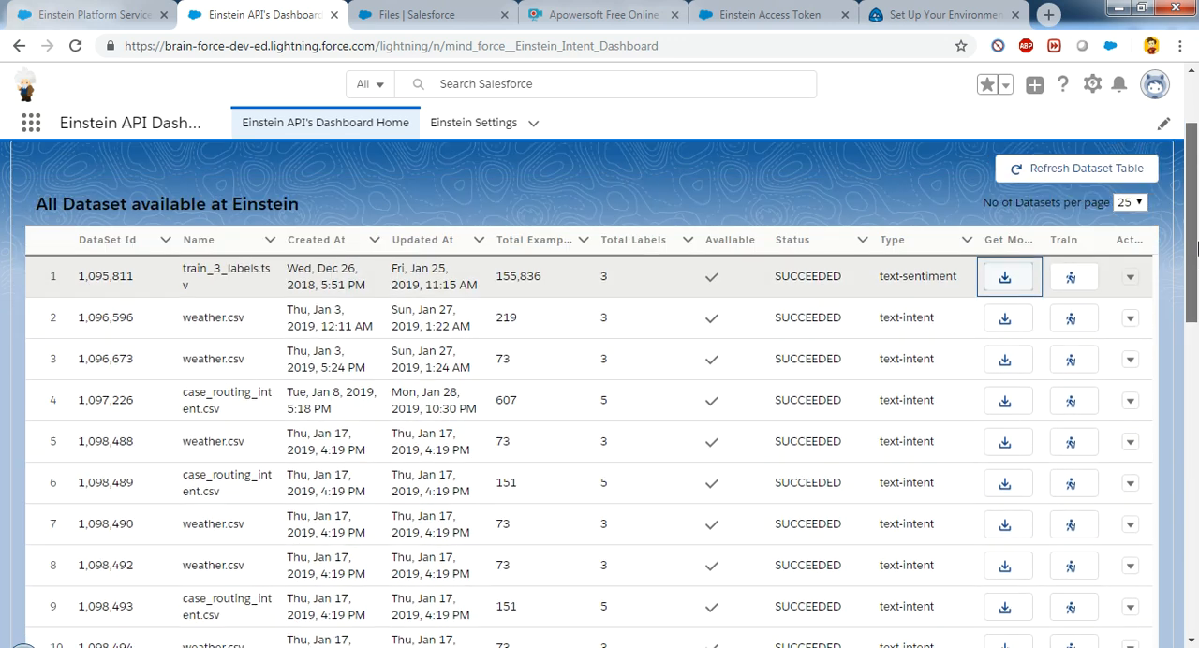
{"action": "left_click", "coordinate": [1071, 278]}
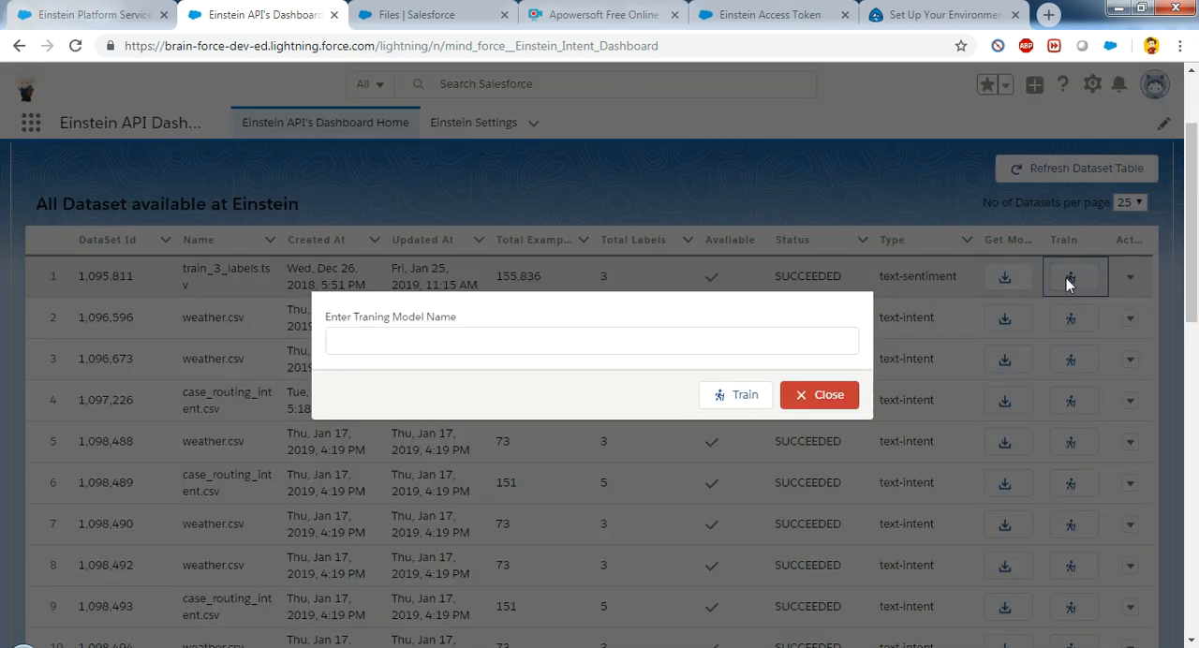
{"action": "left_click", "coordinate": [811, 398]}
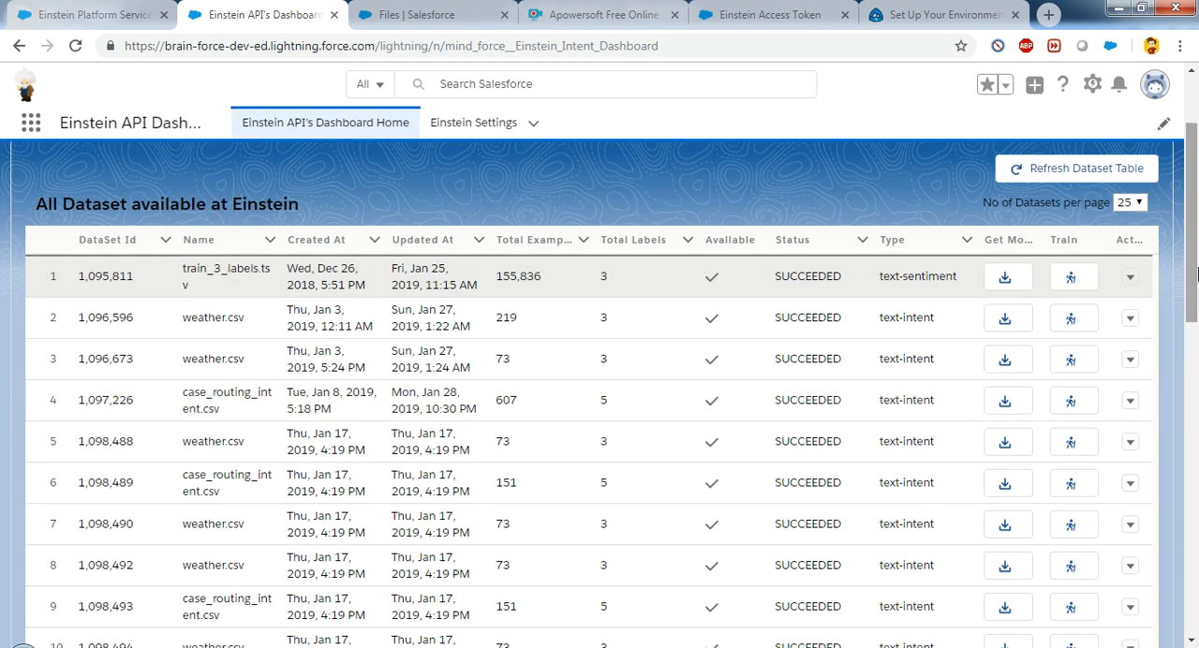
Step: Add the stored case_routing_intent csv file as examples to the newest case_routing_intent.csv dataset and dismiss the API output
{"action": "left_click_drag", "start_coordinate": [1196, 258], "coordinate": [1196, 368]}
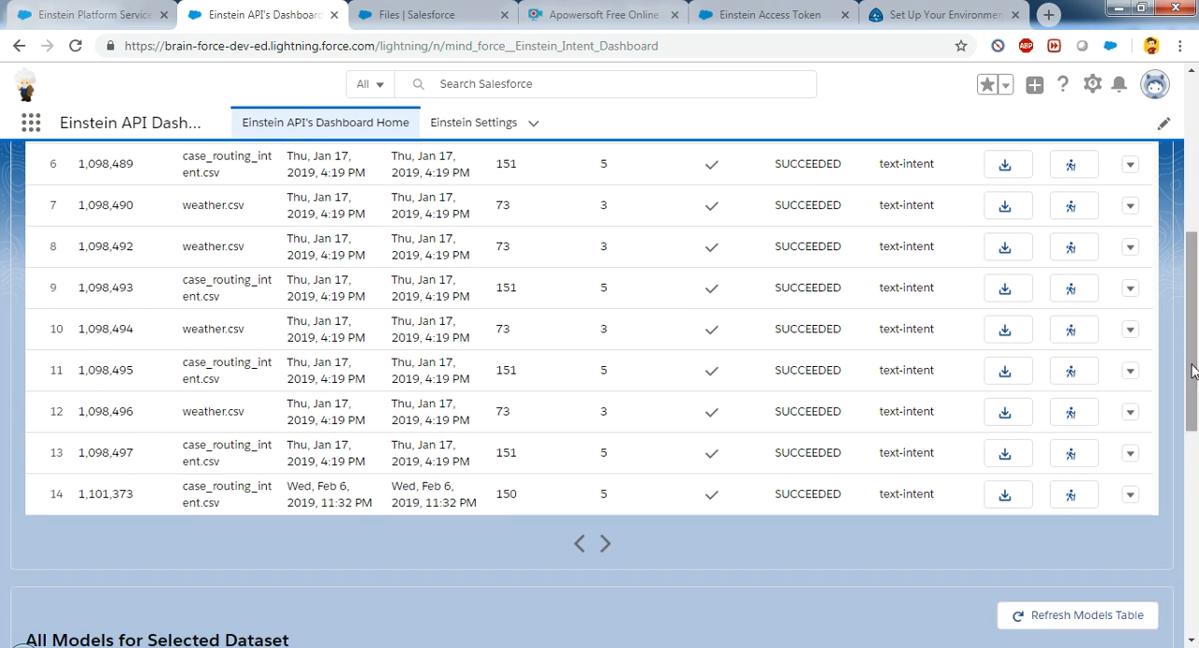
{"action": "left_click", "coordinate": [1130, 496]}
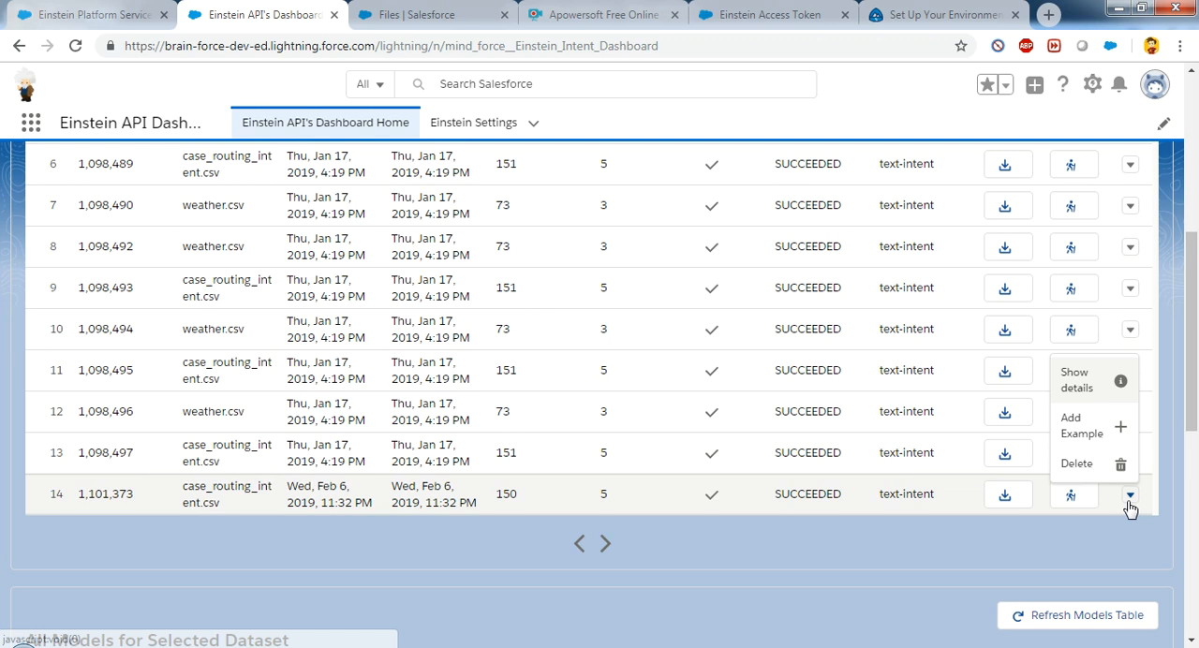
{"action": "left_click", "coordinate": [1087, 431]}
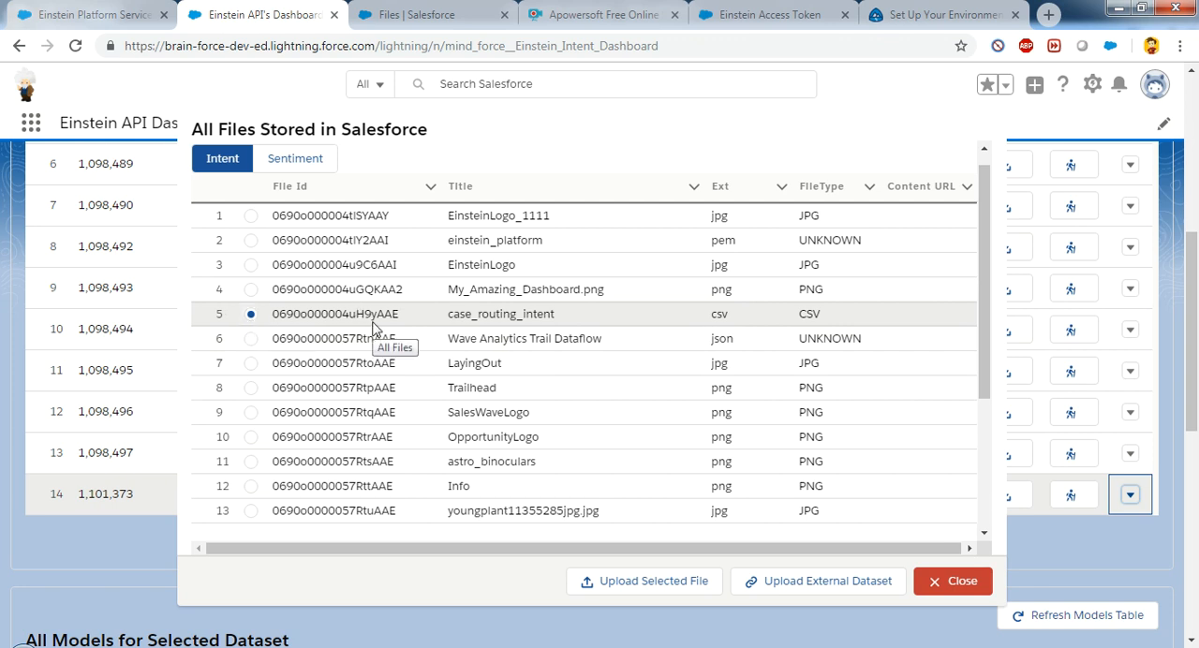
{"action": "left_click", "coordinate": [638, 585]}
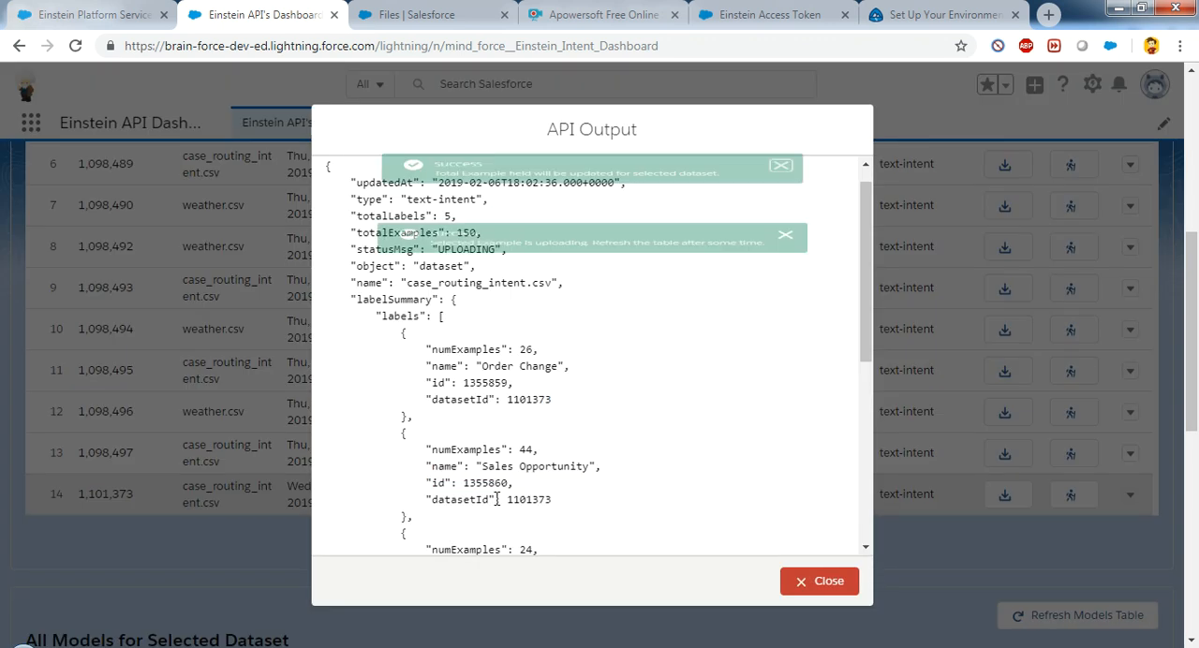
{"action": "left_click", "coordinate": [844, 586]}
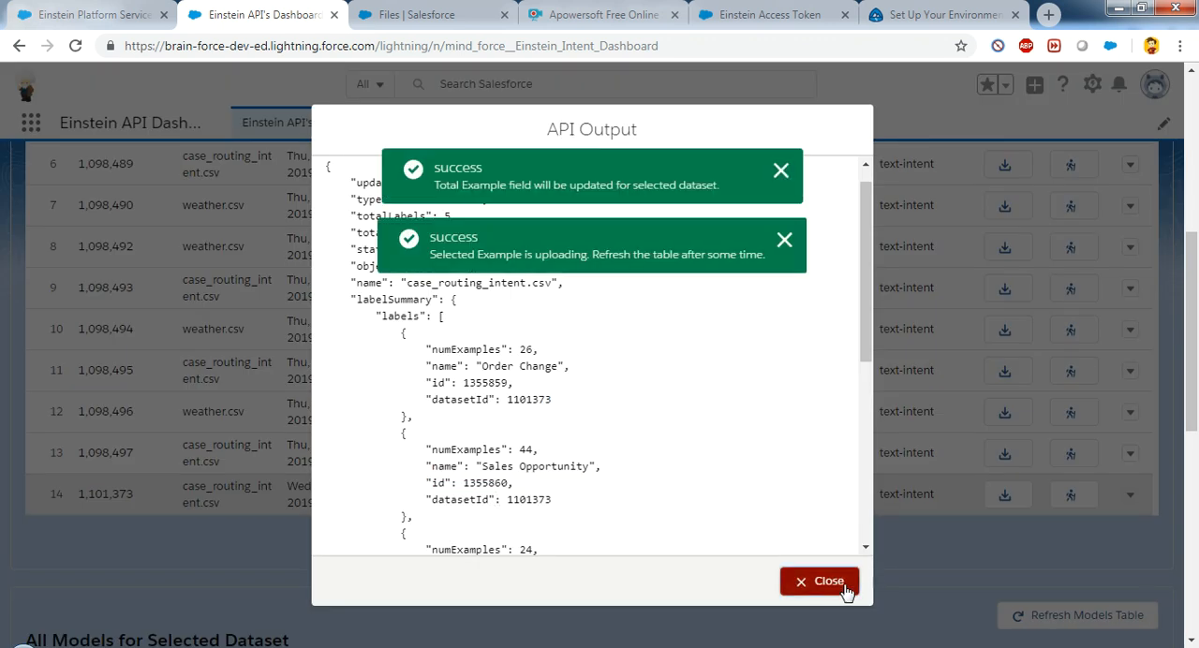
Step: Refresh the dataset table and check the total examples of the newest case_routing_intent.csv dataset
{"action": "left_click_drag", "start_coordinate": [1197, 328], "coordinate": [1197, 230]}
{"action": "double_click", "coordinate": [511, 309]}
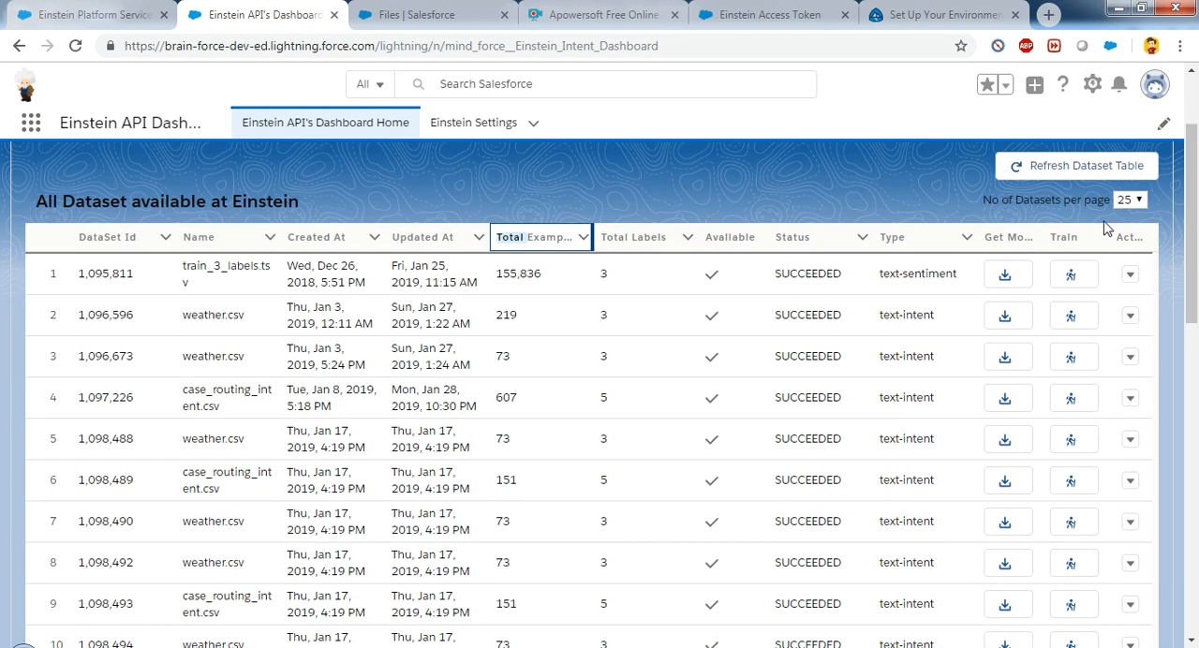
{"action": "left_click", "coordinate": [1094, 170]}
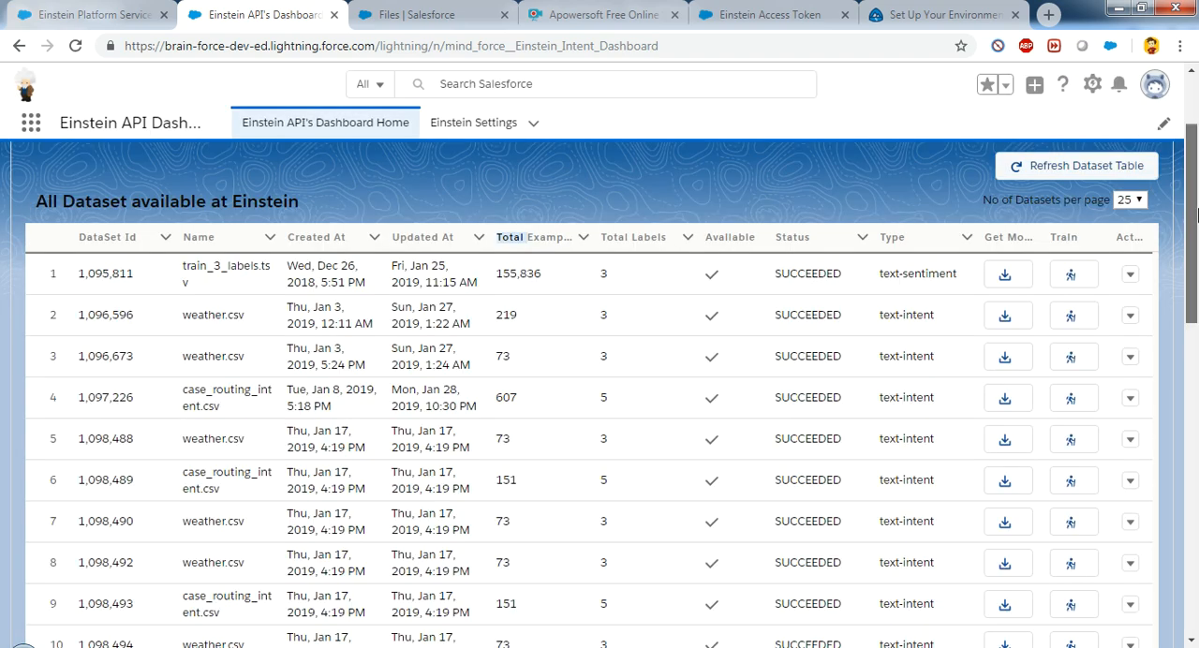
{"action": "left_click_drag", "start_coordinate": [1196, 215], "coordinate": [1197, 474]}
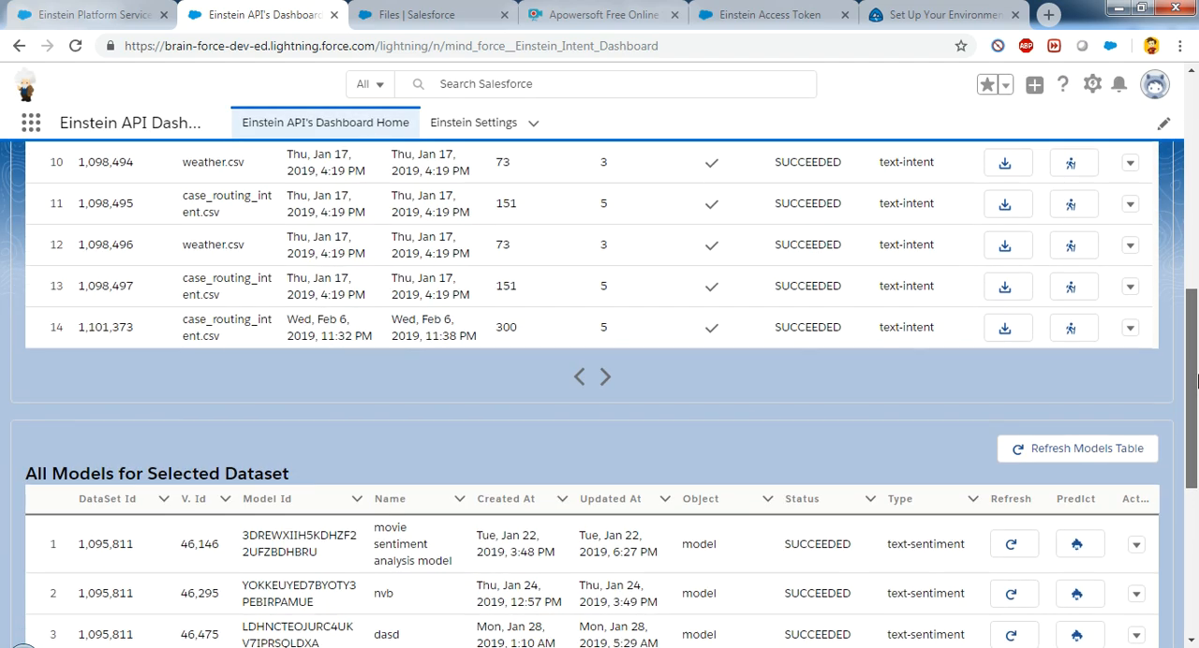
{"action": "double_click", "coordinate": [513, 327]}
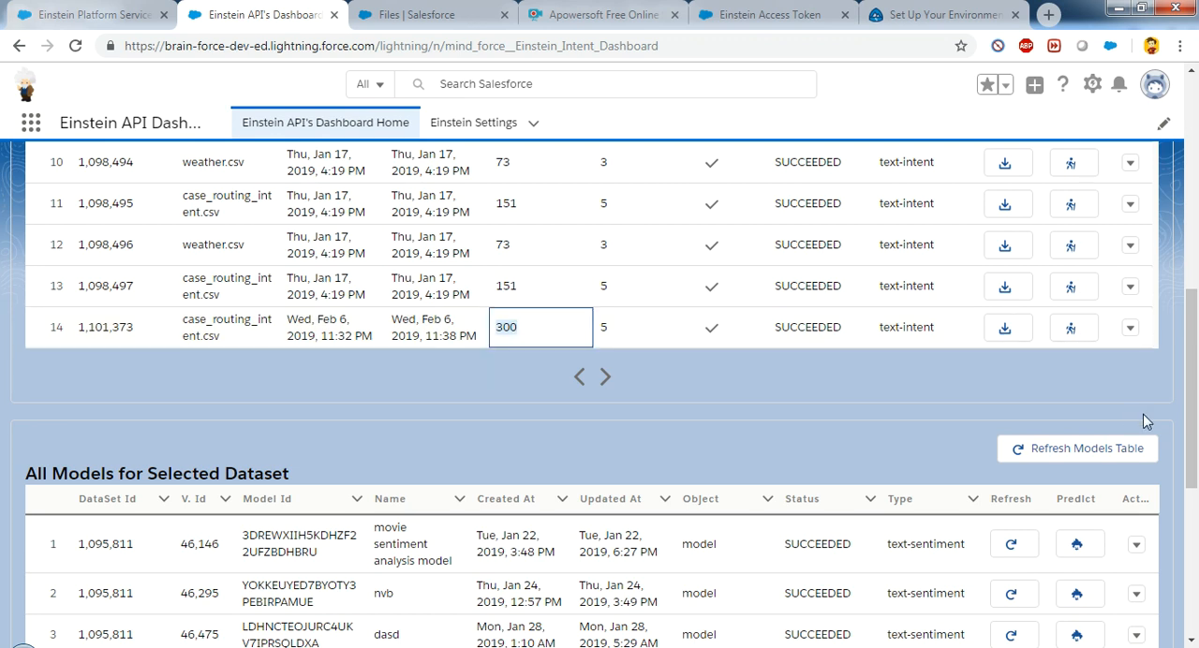
Step: Get the API usage, review the predictions used and remaining, and close the report
{"action": "left_click_drag", "start_coordinate": [1194, 411], "coordinate": [1196, 198]}
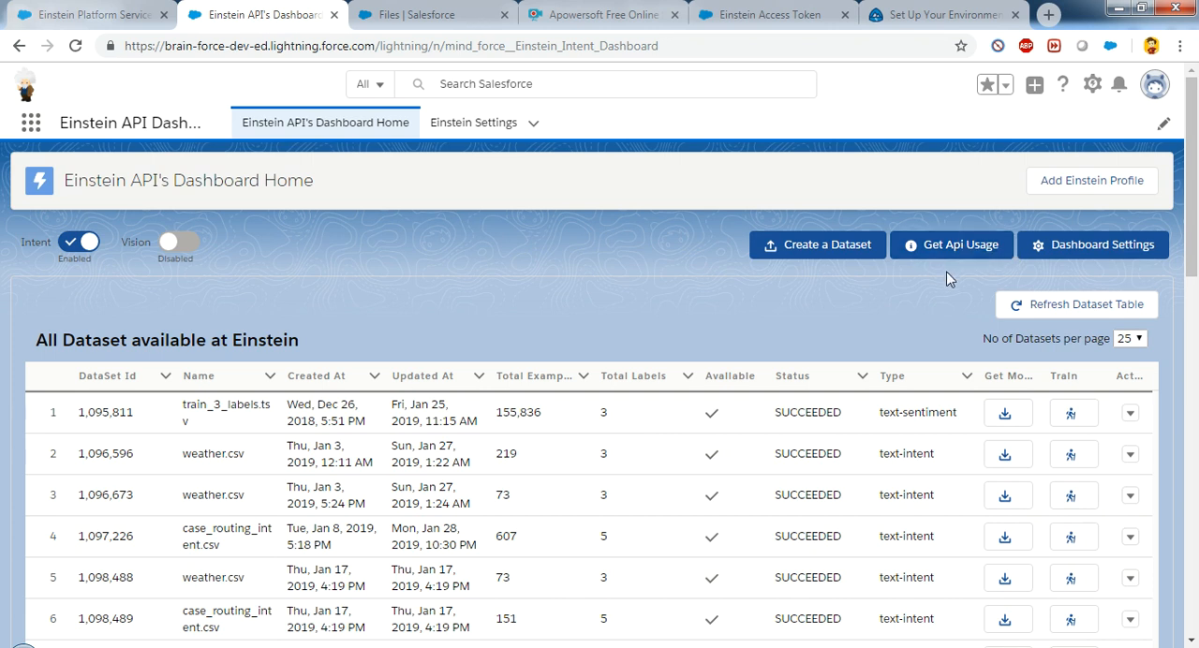
{"action": "left_click", "coordinate": [975, 252]}
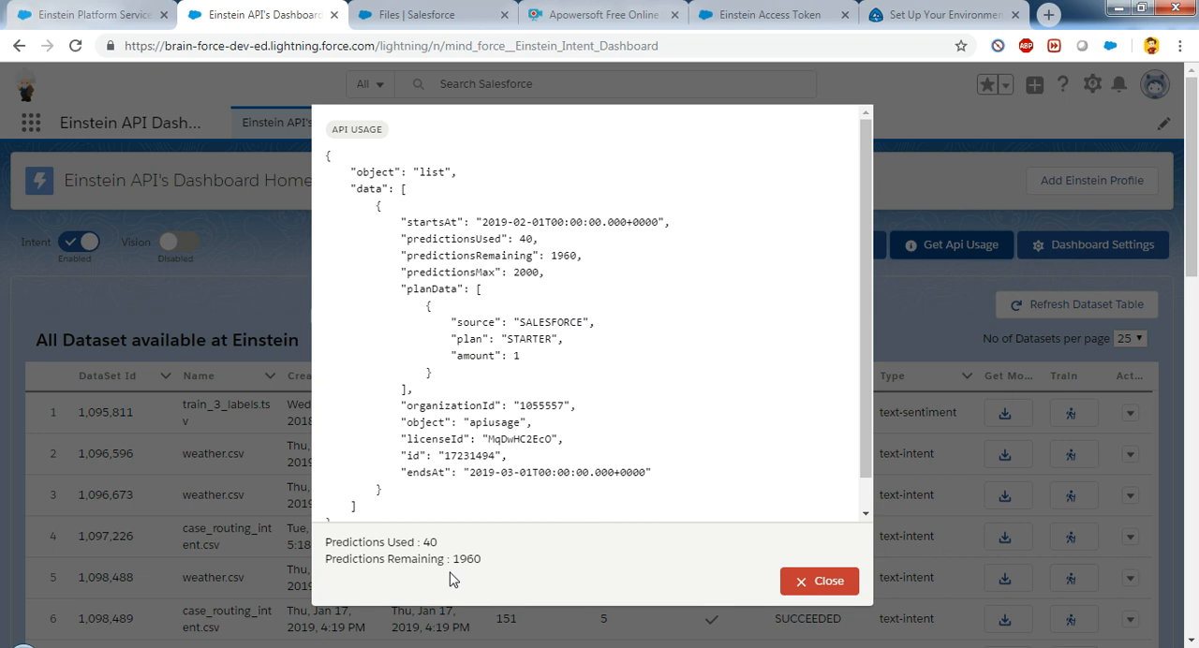
{"action": "left_click", "coordinate": [818, 583]}
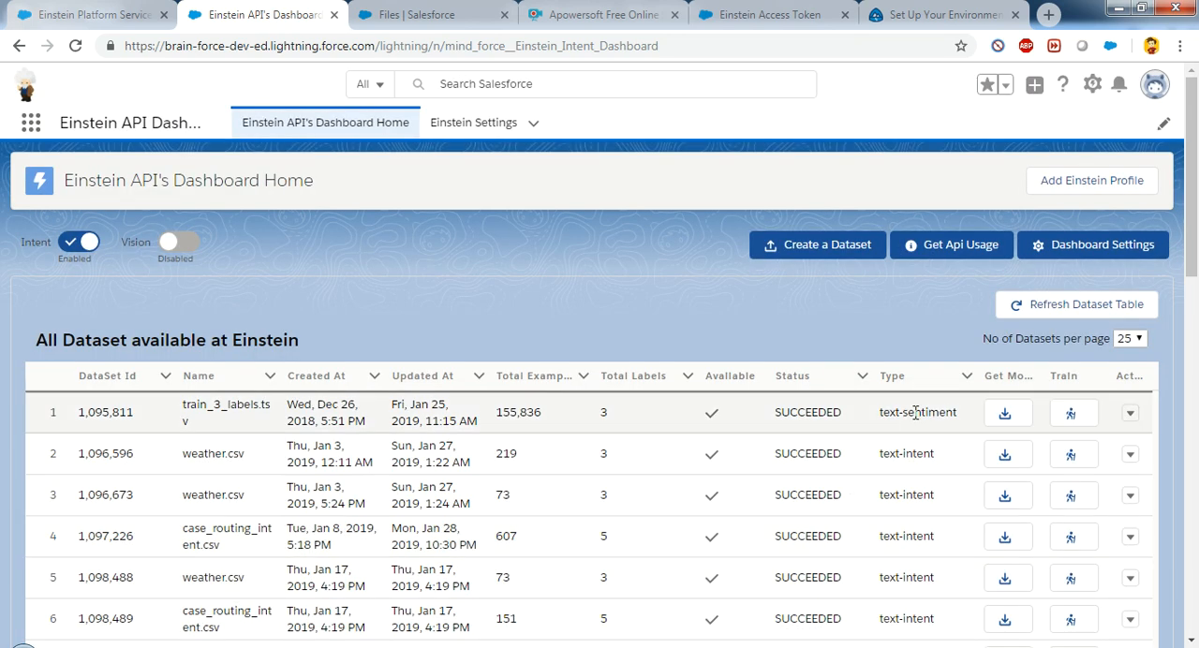
Step: Enable Vision to list the image datasets and switch back to the Einstein Platform Services page
{"action": "left_click", "coordinate": [178, 245]}
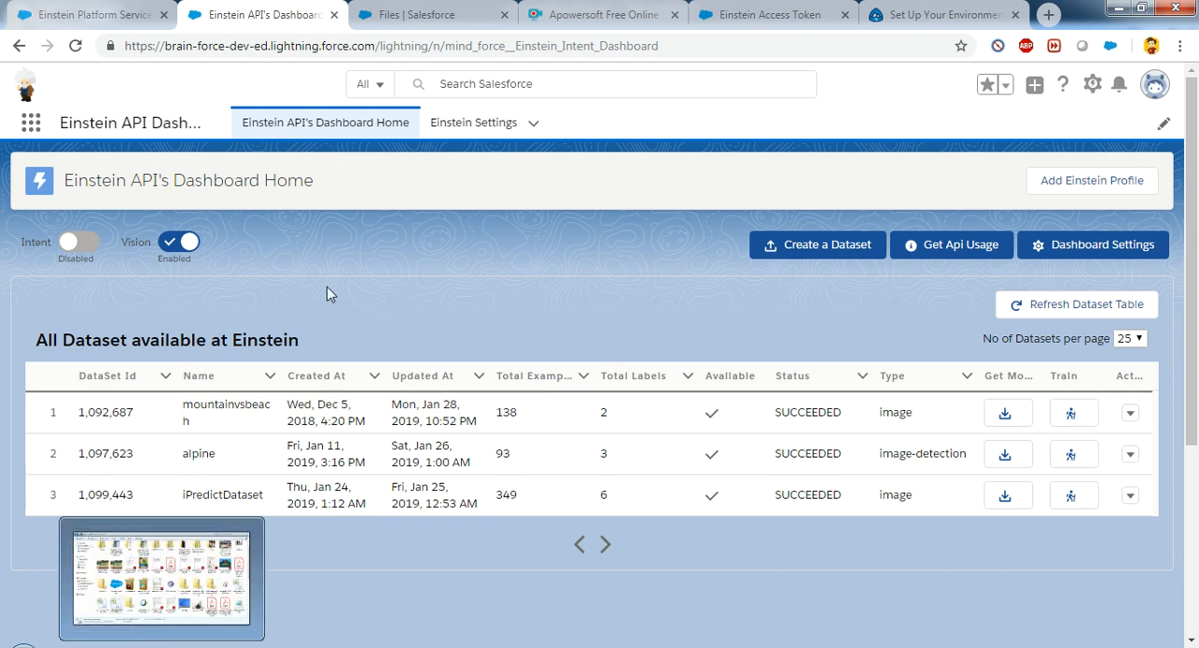
{"action": "left_click", "coordinate": [90, 11]}
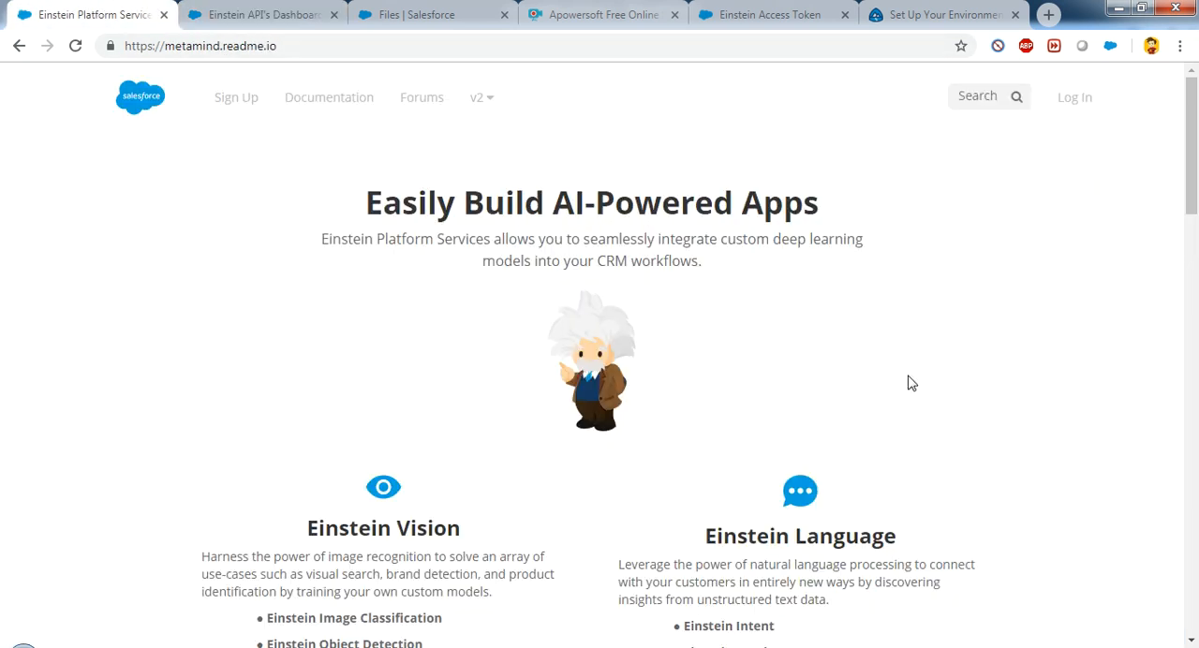
Step: Open the Einstein Vision developer docs and skim the introduction
{"action": "left_click_drag", "start_coordinate": [1195, 197], "coordinate": [1193, 287]}
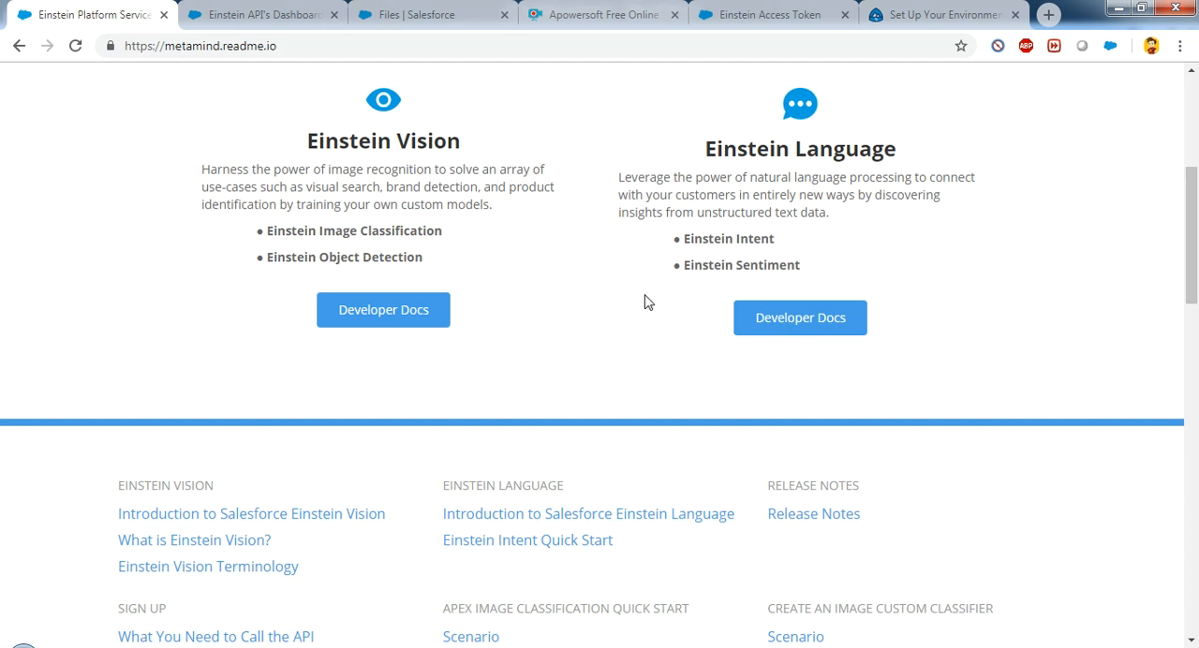
{"action": "left_click", "coordinate": [429, 312]}
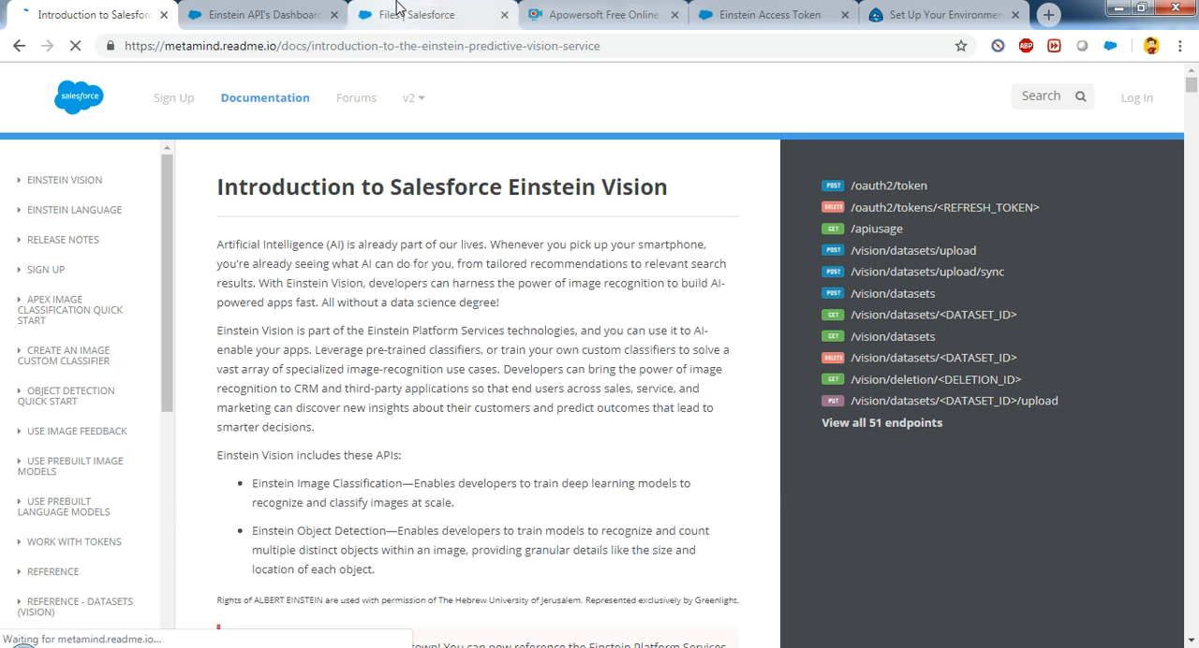
{"action": "scroll", "coordinate": [456, 343], "scroll_direction": "down", "scroll_amount": 10}
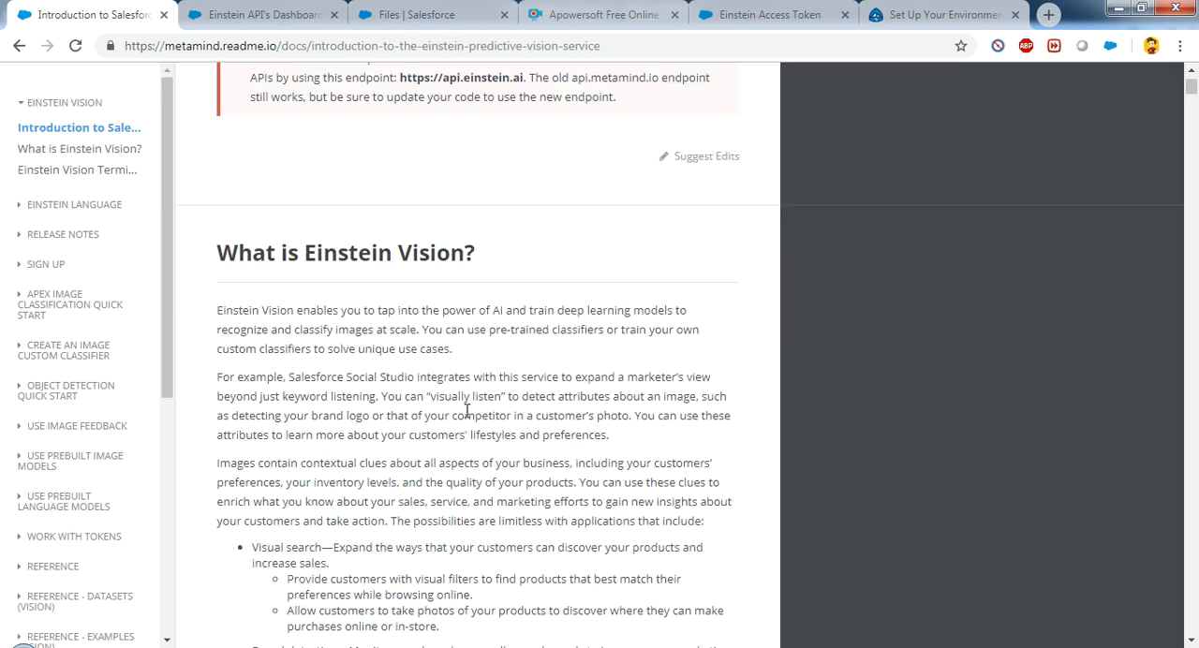
{"action": "scroll", "coordinate": [468, 417], "scroll_direction": "down", "scroll_amount": 20}
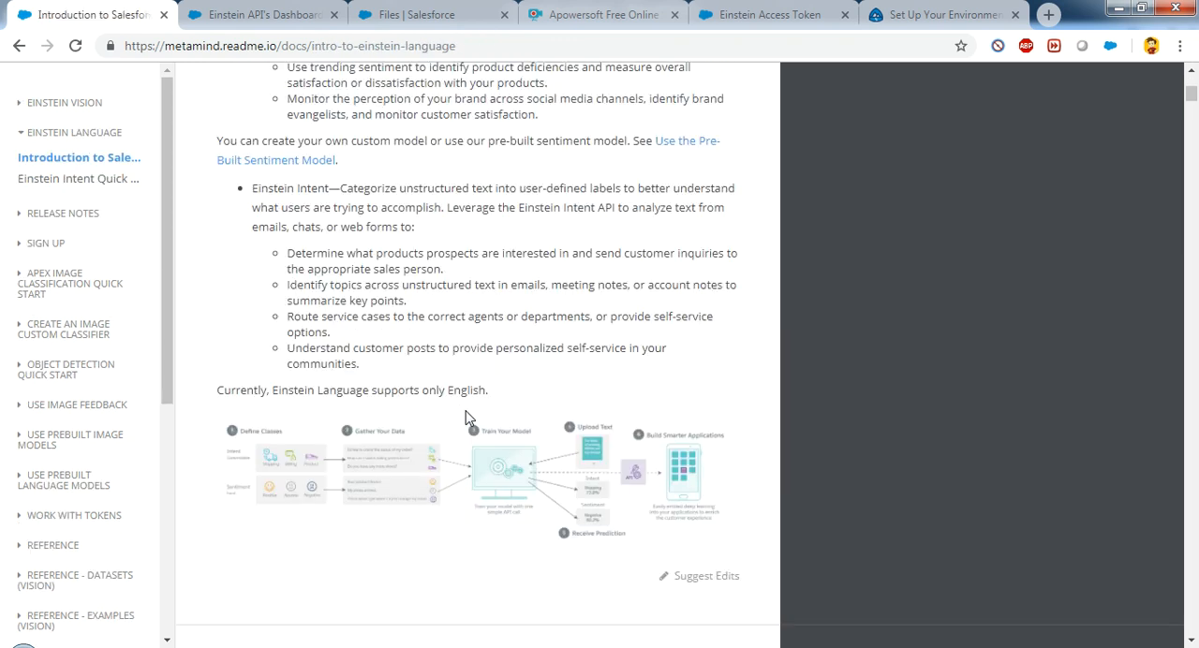
Step: Search the documentation page for "mountain" and go through the matches to the section on creating the dataset
{"action": "key", "text": "ctrl+f"}
{"action": "type", "text": "mountain"}
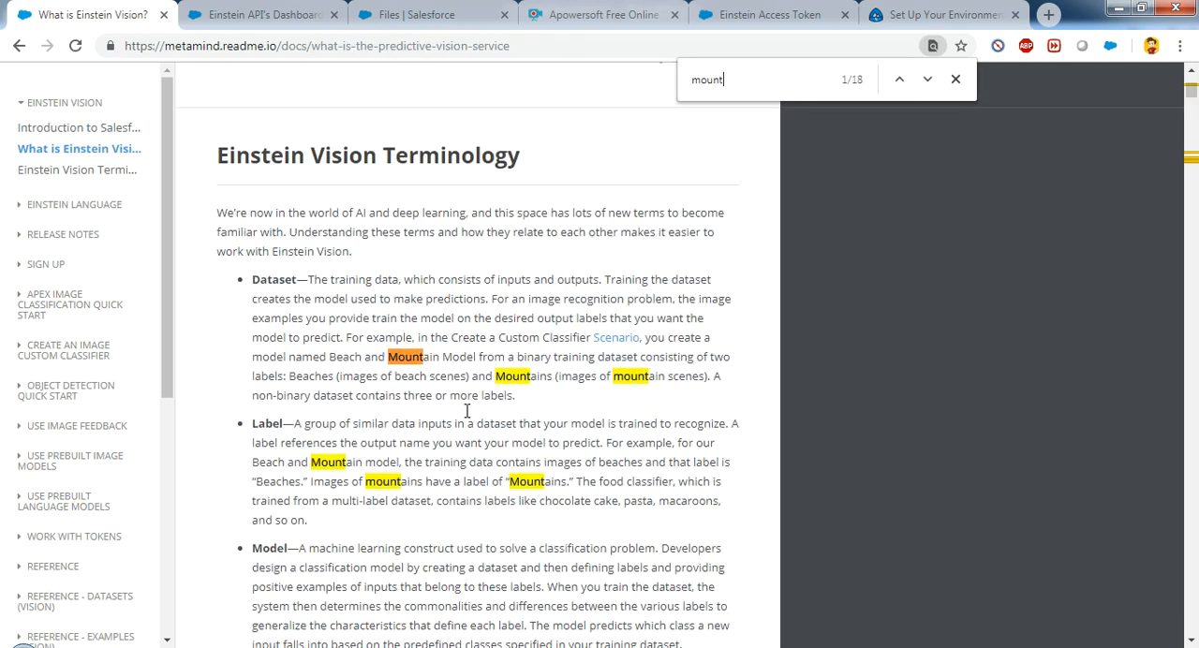
{"action": "key", "text": "Return"}
{"action": "key", "text": "Return"}
{"action": "key", "text": "Return"}
{"action": "key", "text": "Return"}
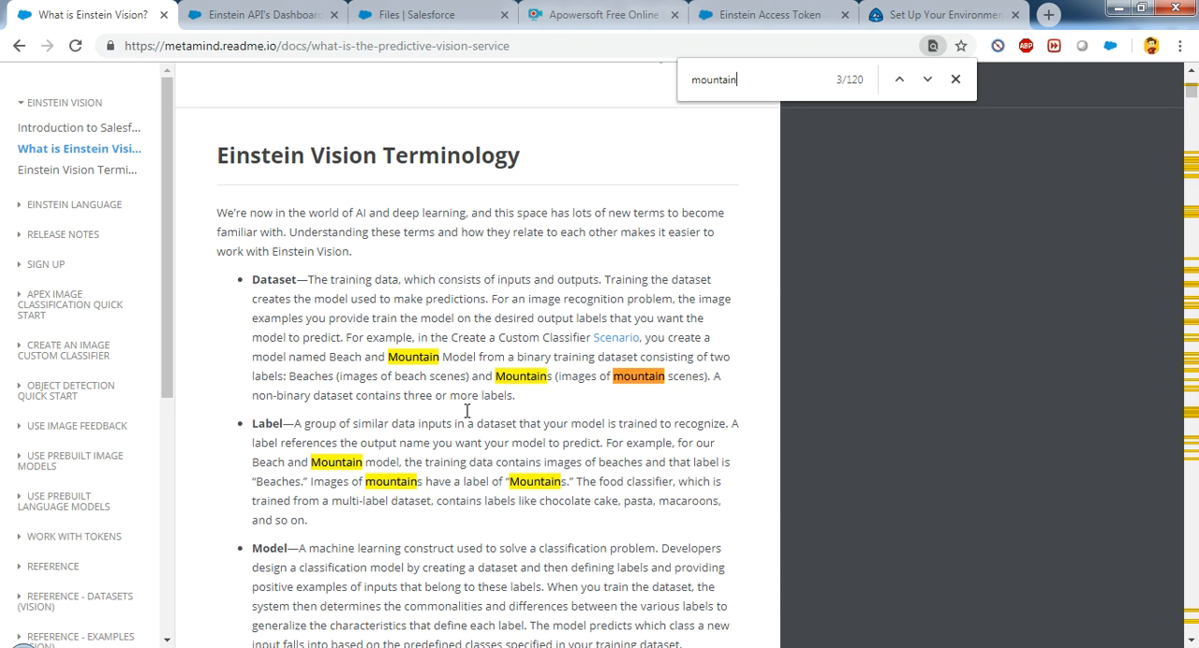
{"action": "key", "text": "Return"}
{"action": "key", "text": "Return"}
{"action": "key", "text": "Return"}
{"action": "key", "text": "Return"}
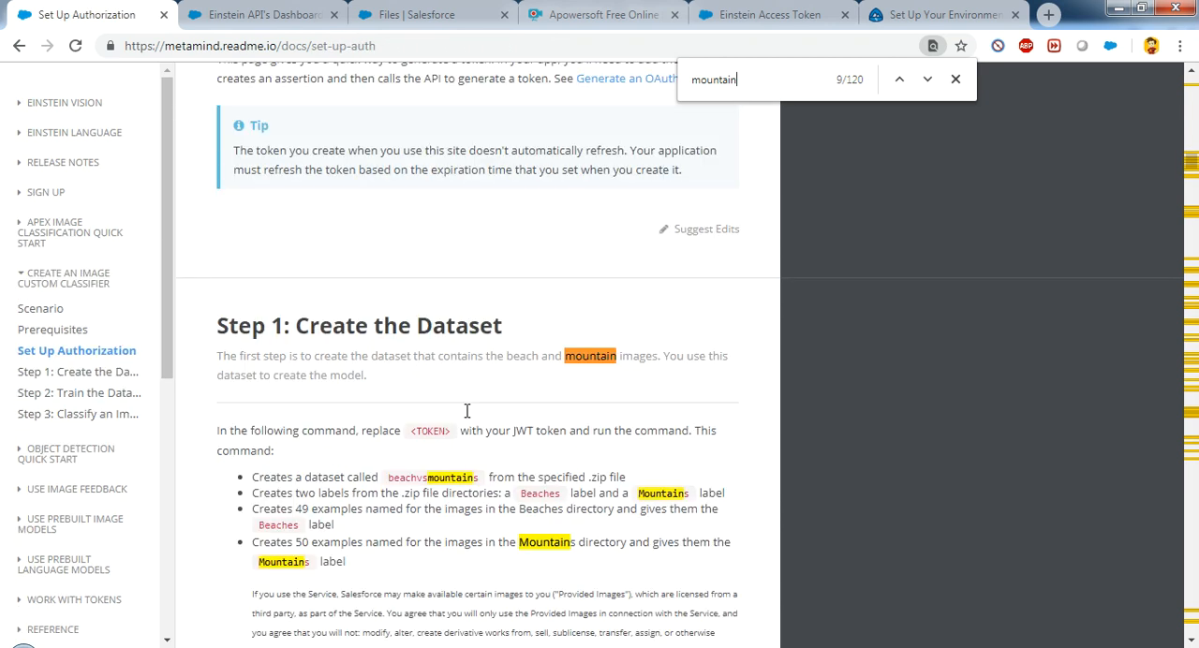
{"action": "key", "text": "Return"}
{"action": "key", "text": "Return"}
{"action": "key", "text": "Return"}
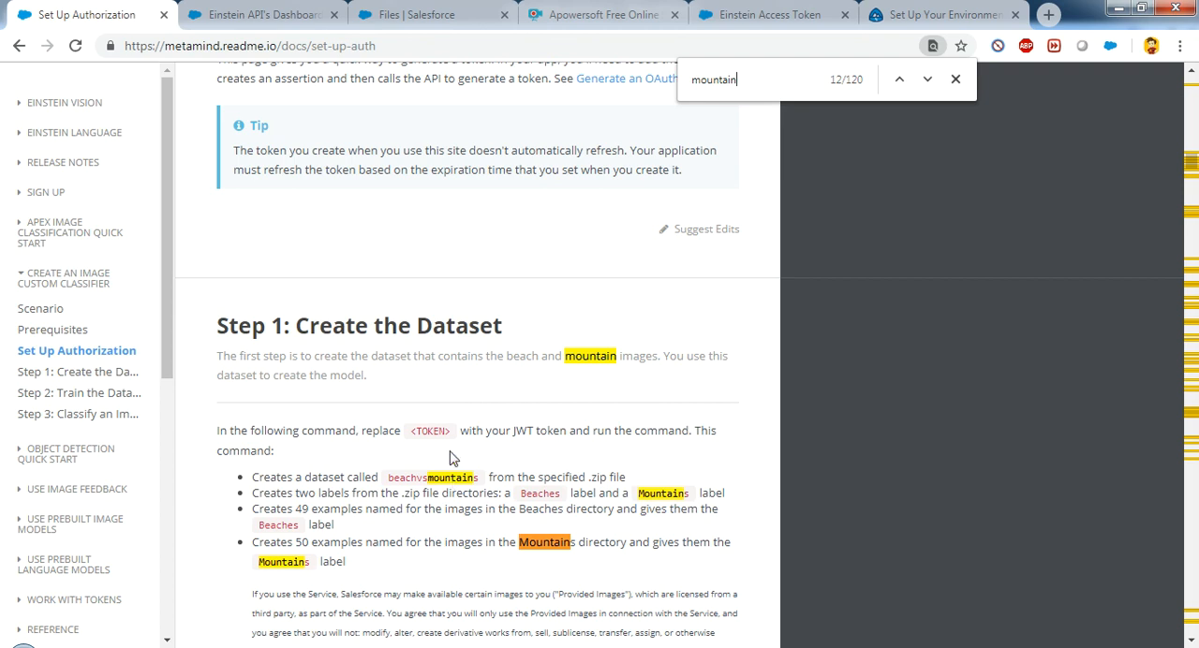
Step: Copy the mountainvsbeach.zip URL from the cURL example and download the archive in a new browser tab
{"action": "scroll", "coordinate": [485, 546], "scroll_direction": "down", "scroll_amount": 5}
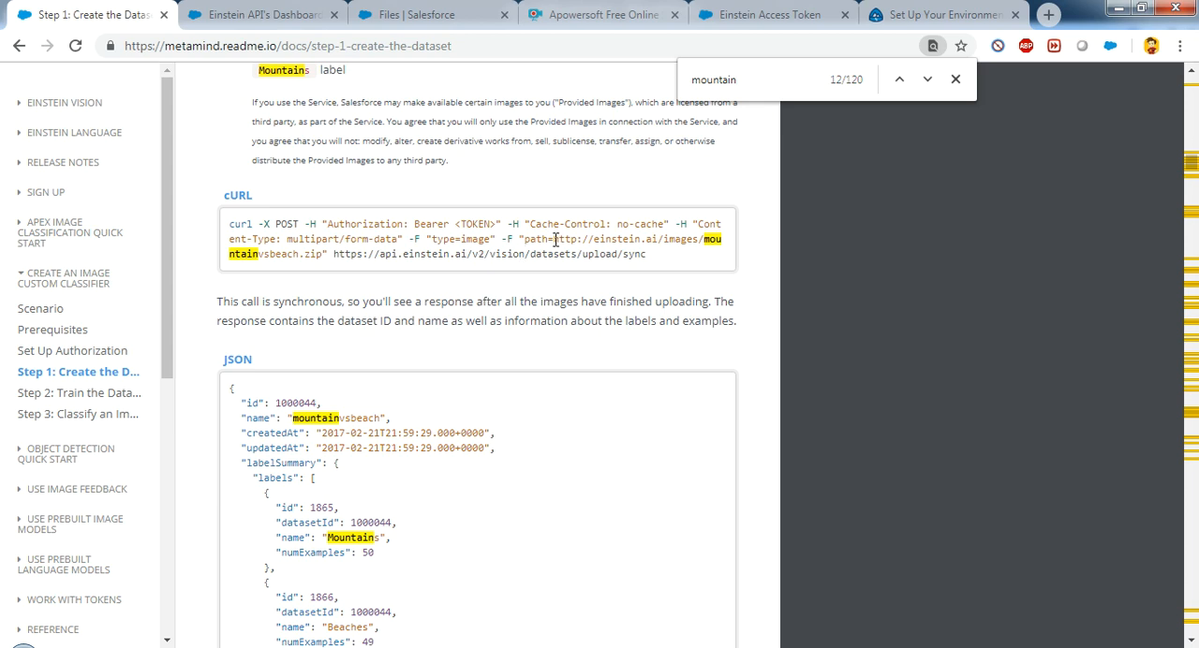
{"action": "left_click_drag", "start_coordinate": [554, 239], "coordinate": [326, 262]}
{"action": "key", "text": "ctrl+c"}
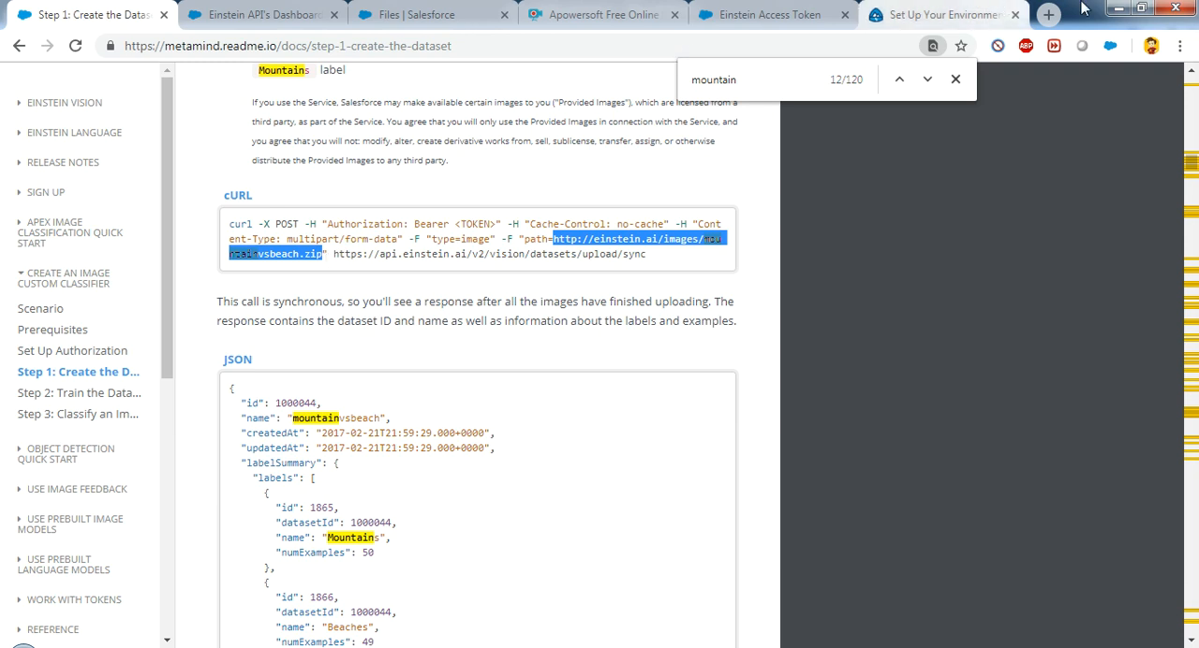
{"action": "left_click", "coordinate": [1050, 15]}
{"action": "key", "text": "ctrl+v"}
{"action": "key", "text": "Return"}
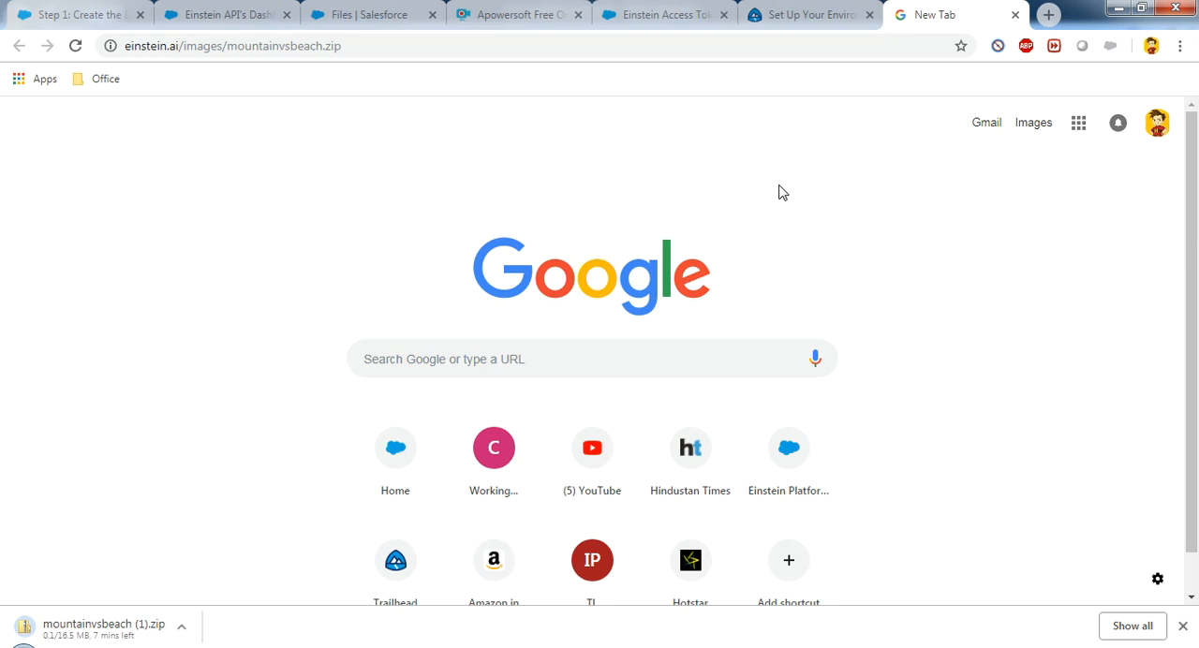
Step: Show the download in its folder, find the existing mountainvsbeach.zip in Downloads and open it
{"action": "left_click", "coordinate": [182, 628]}
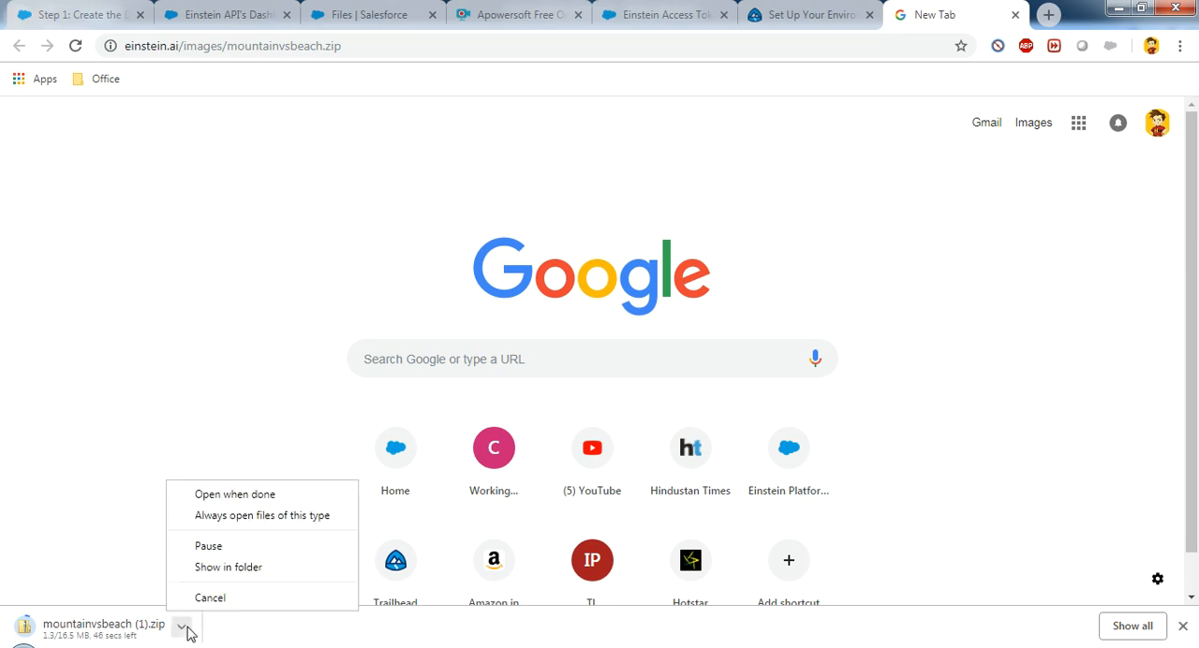
{"action": "left_click", "coordinate": [235, 570]}
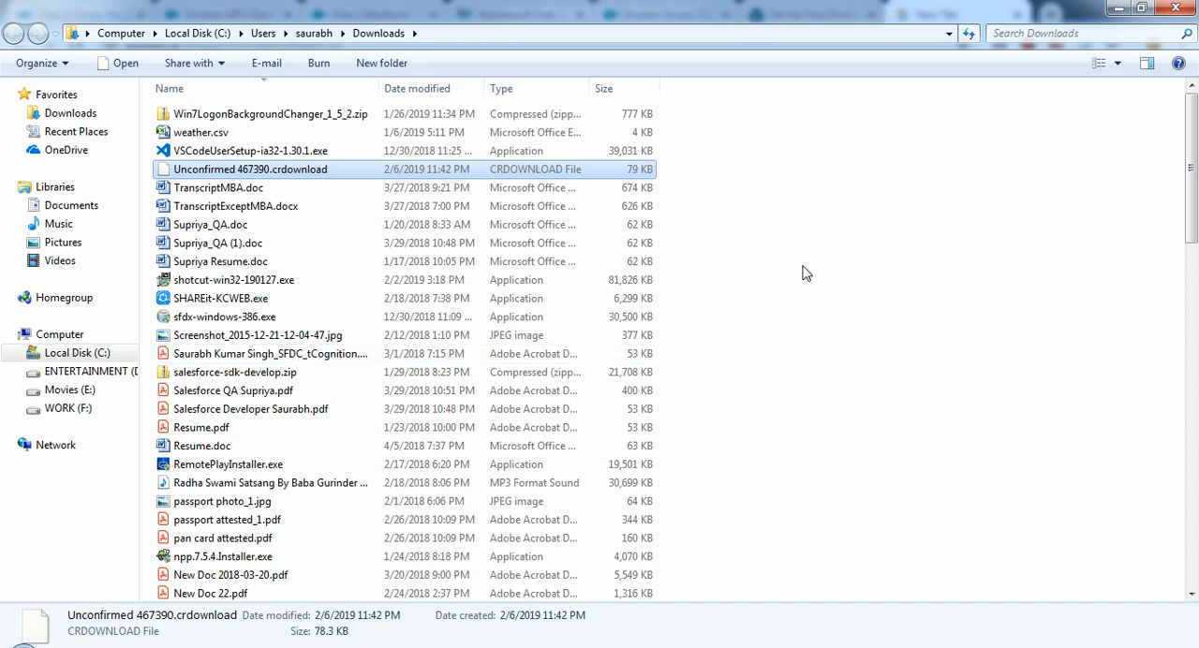
{"action": "left_click_drag", "start_coordinate": [1193, 169], "coordinate": [1196, 609]}
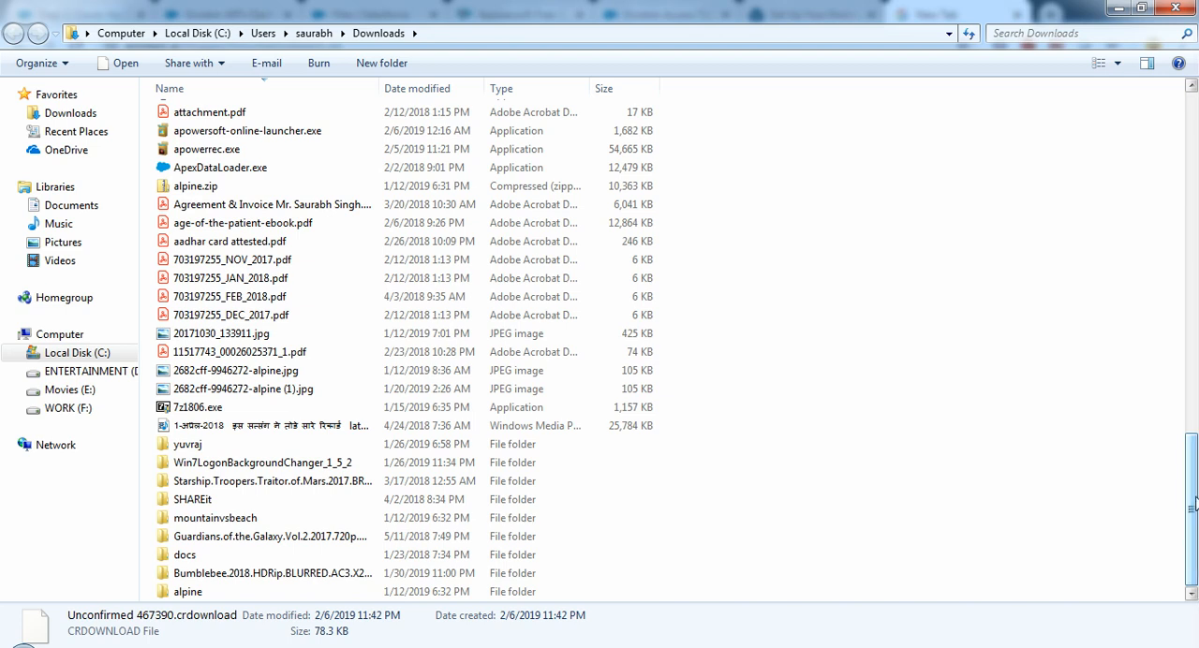
{"action": "left_click_drag", "start_coordinate": [1195, 559], "coordinate": [1193, 268]}
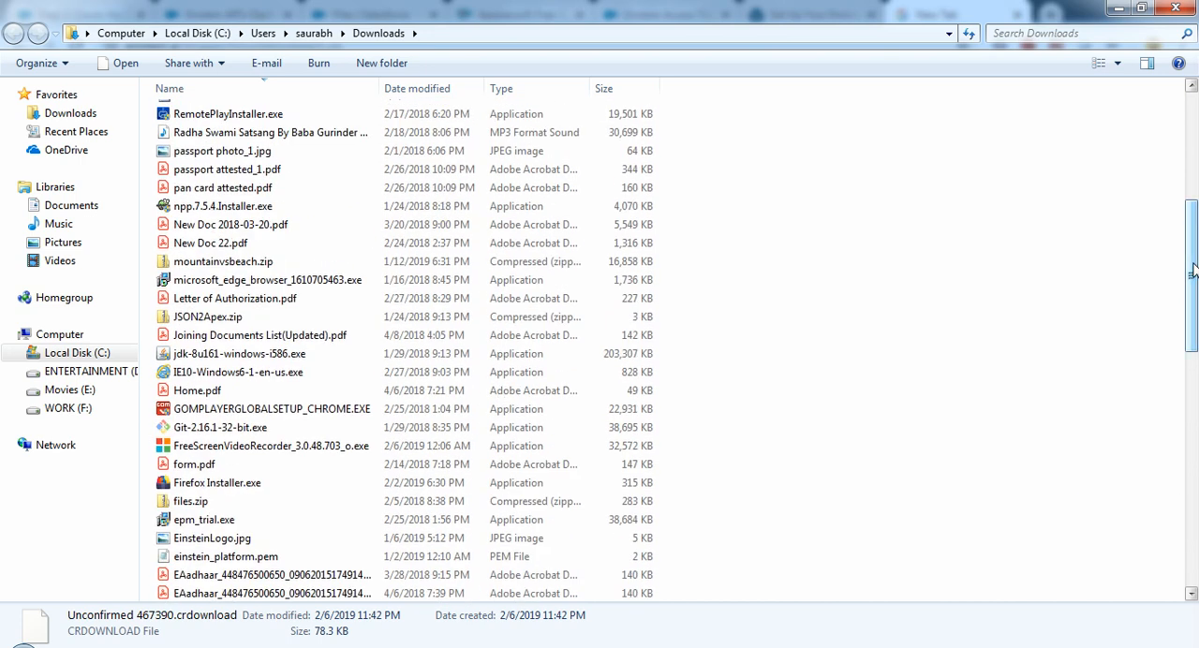
{"action": "double_click", "coordinate": [255, 263]}
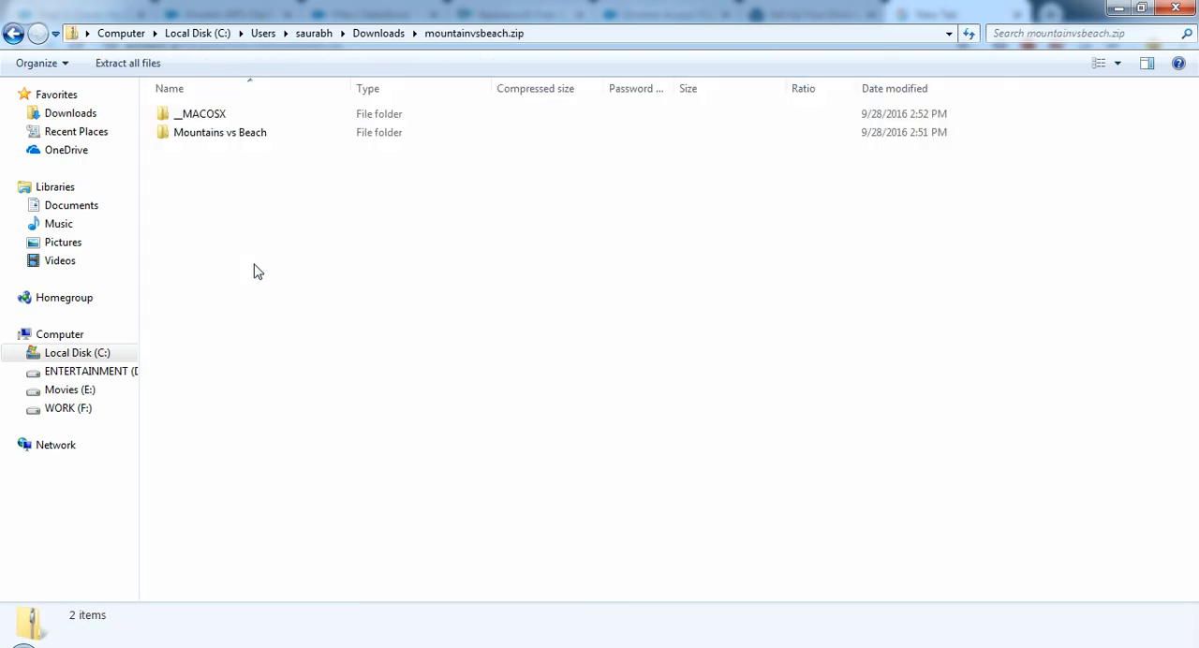
Step: Browse the archive's Mountains vs Beach folder, examine the images in Beaches and check the folder view options
{"action": "double_click", "coordinate": [235, 134]}
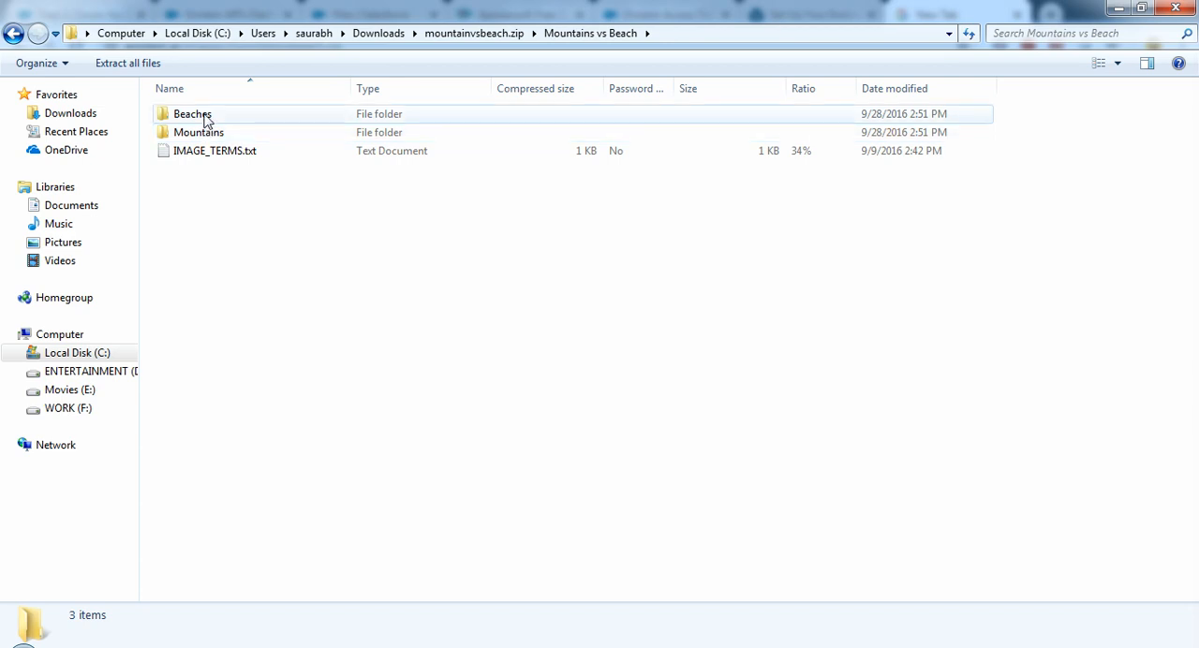
{"action": "double_click", "coordinate": [207, 115]}
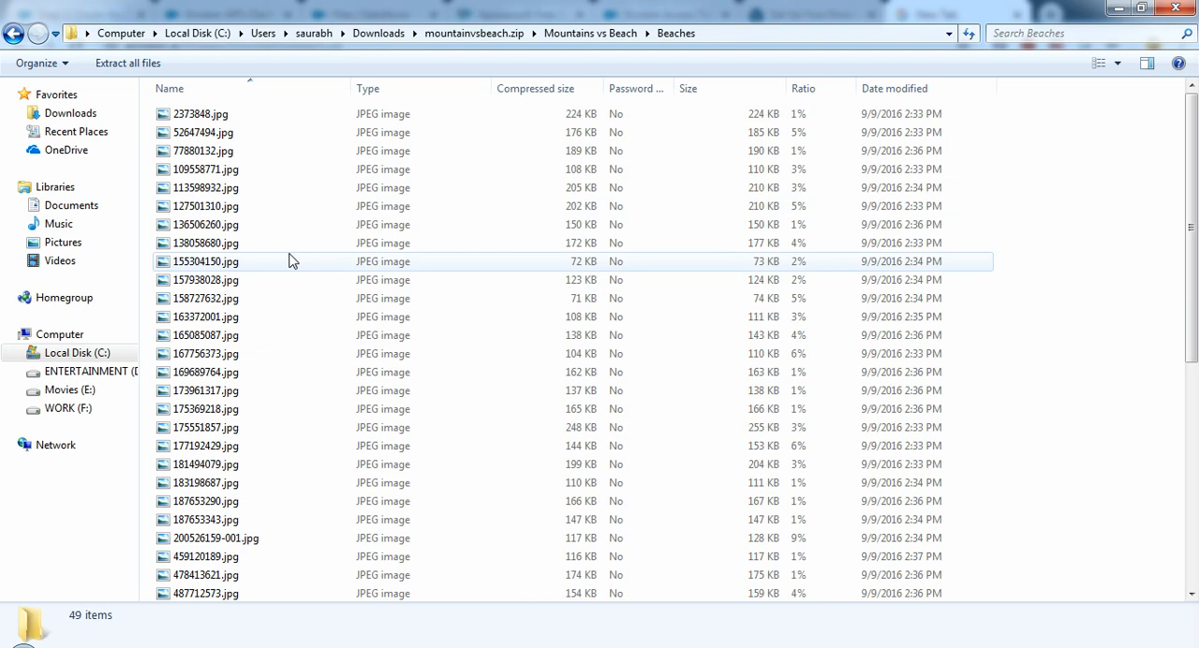
{"action": "right_click", "coordinate": [1059, 225]}
{"action": "mouse_move", "coordinate": [1066, 229]}
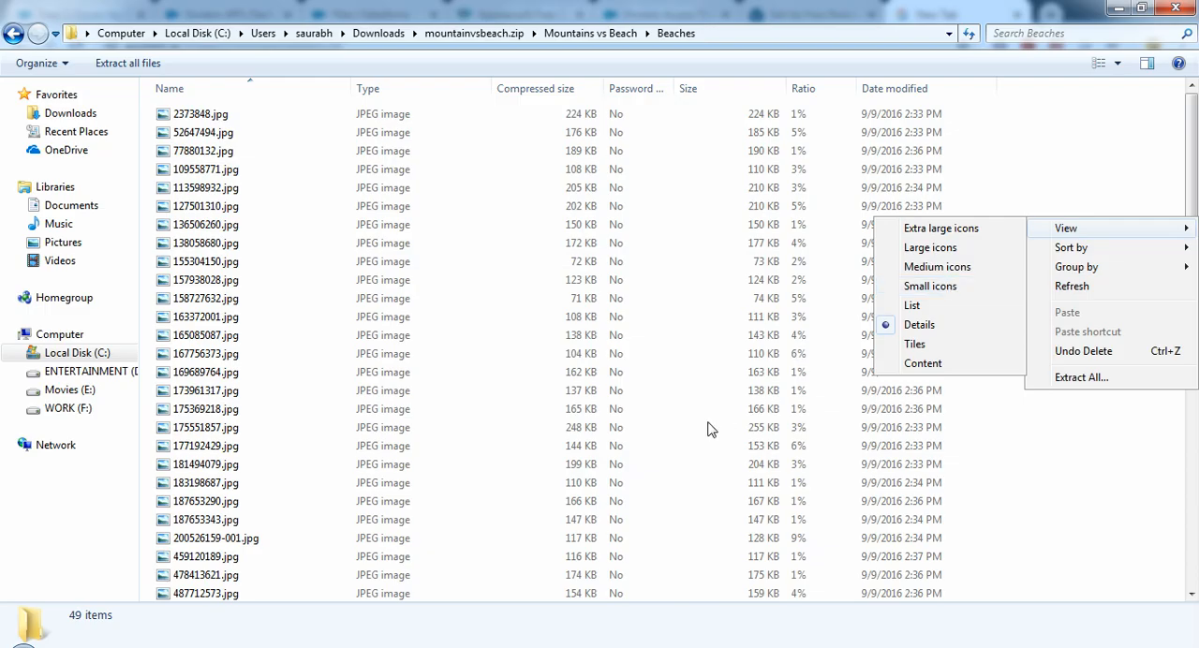
Step: Switch back to the browser, return to the Einstein API Dashboard page and dismiss the downloads bar
{"action": "left_click", "coordinate": [506, 645]}
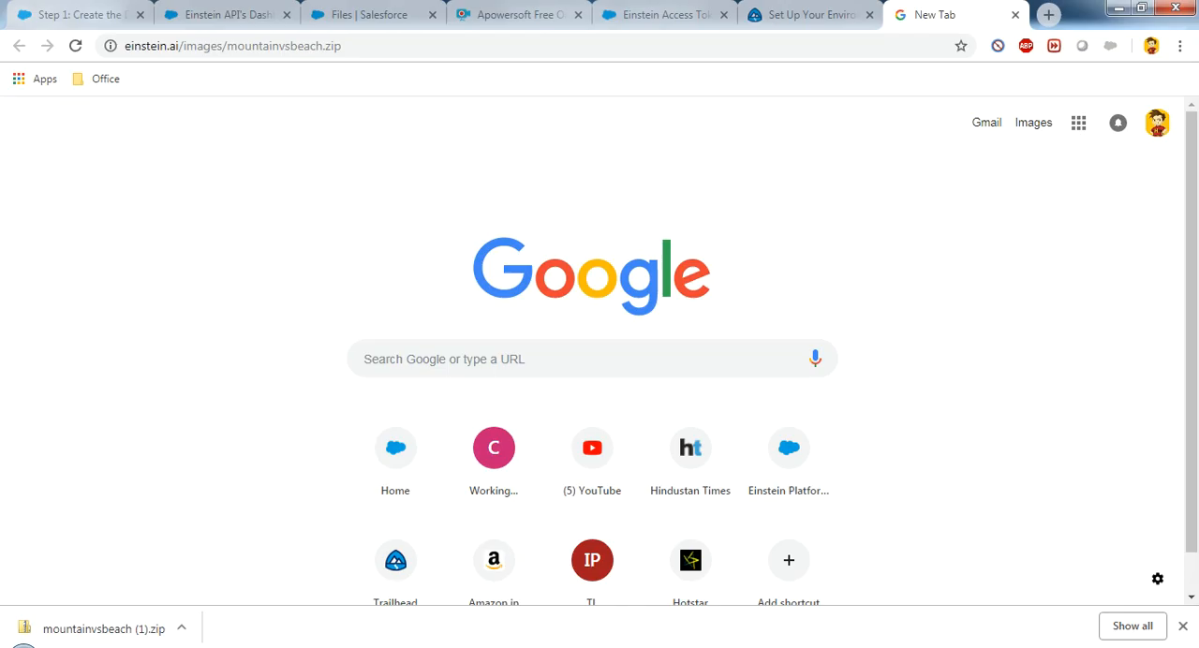
{"action": "left_click", "coordinate": [278, 10]}
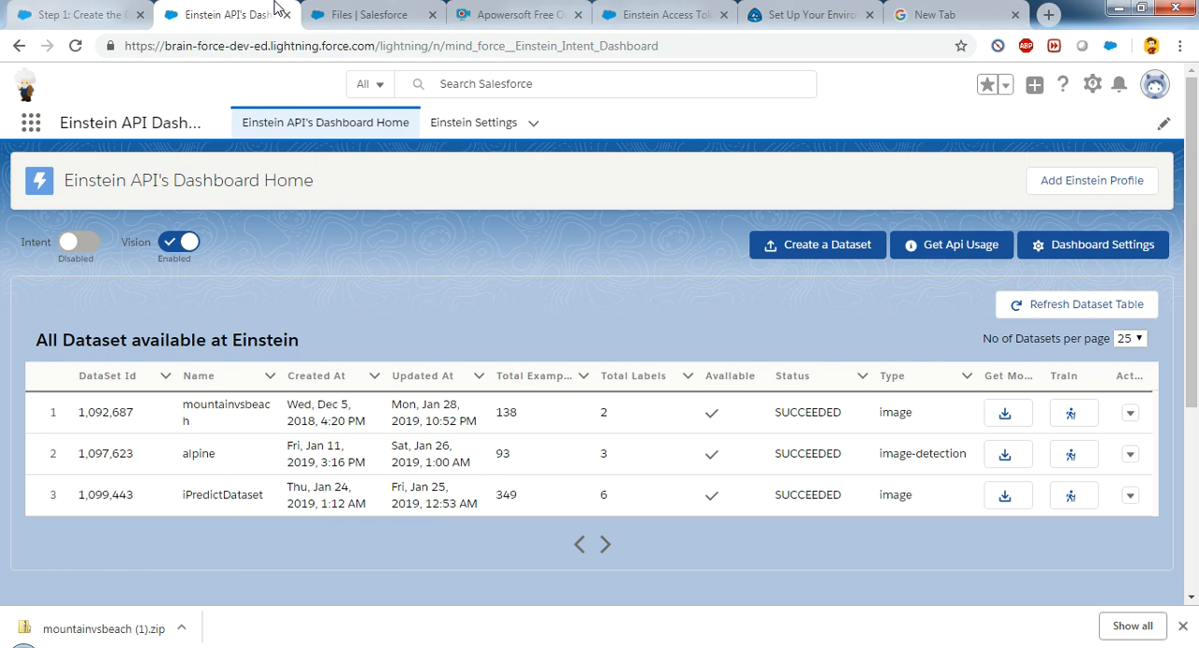
{"action": "left_click", "coordinate": [1183, 626]}
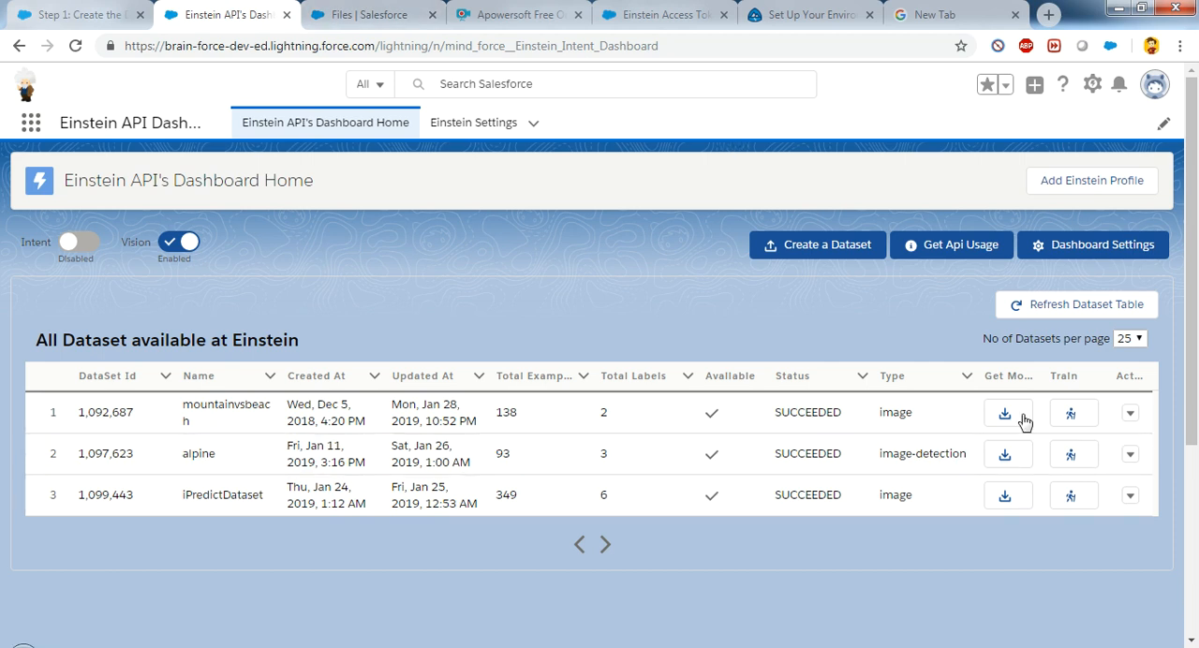
{"action": "left_click", "coordinate": [813, 249]}
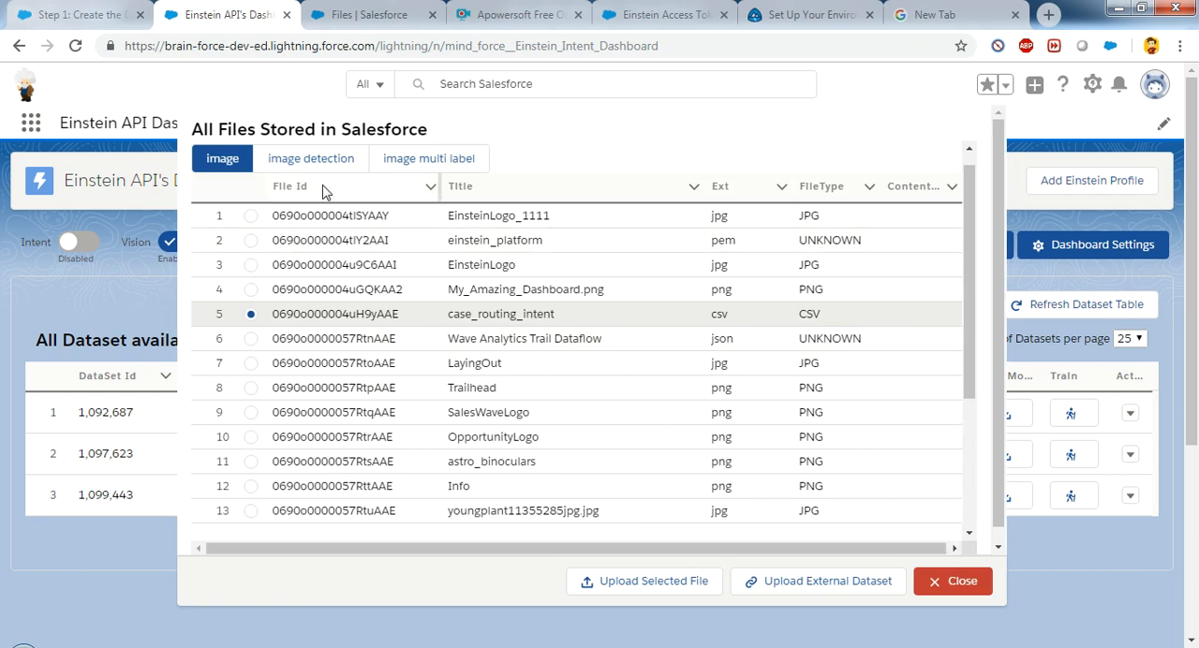
{"action": "left_click", "coordinate": [954, 581]}
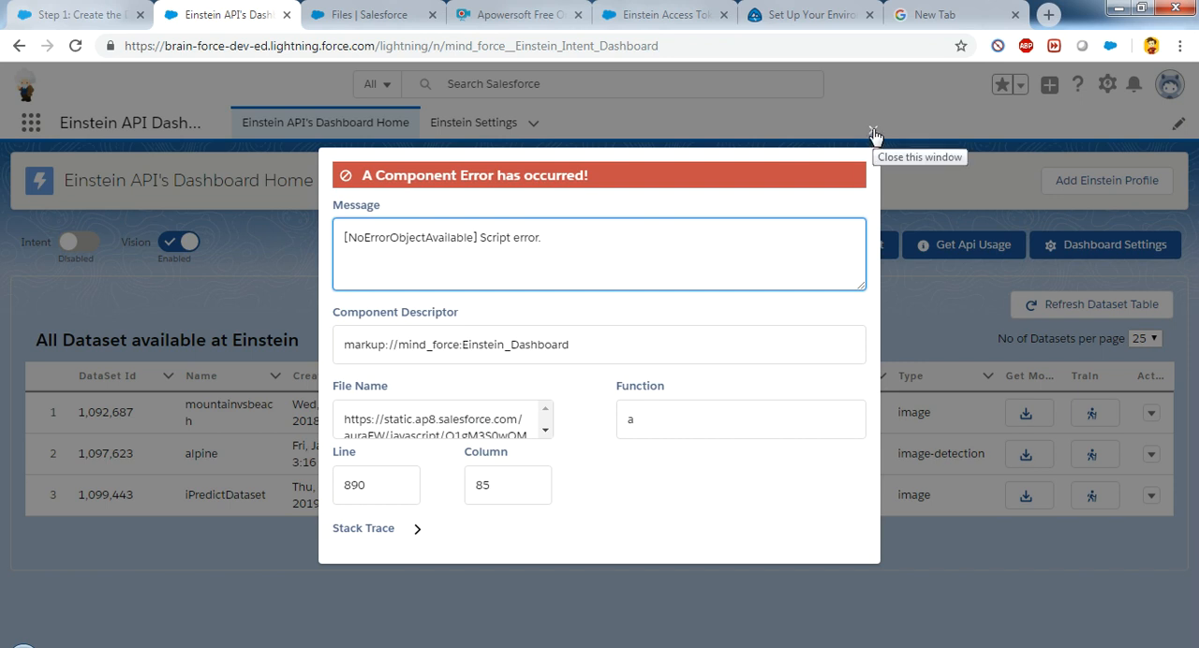
{"action": "left_click", "coordinate": [874, 134]}
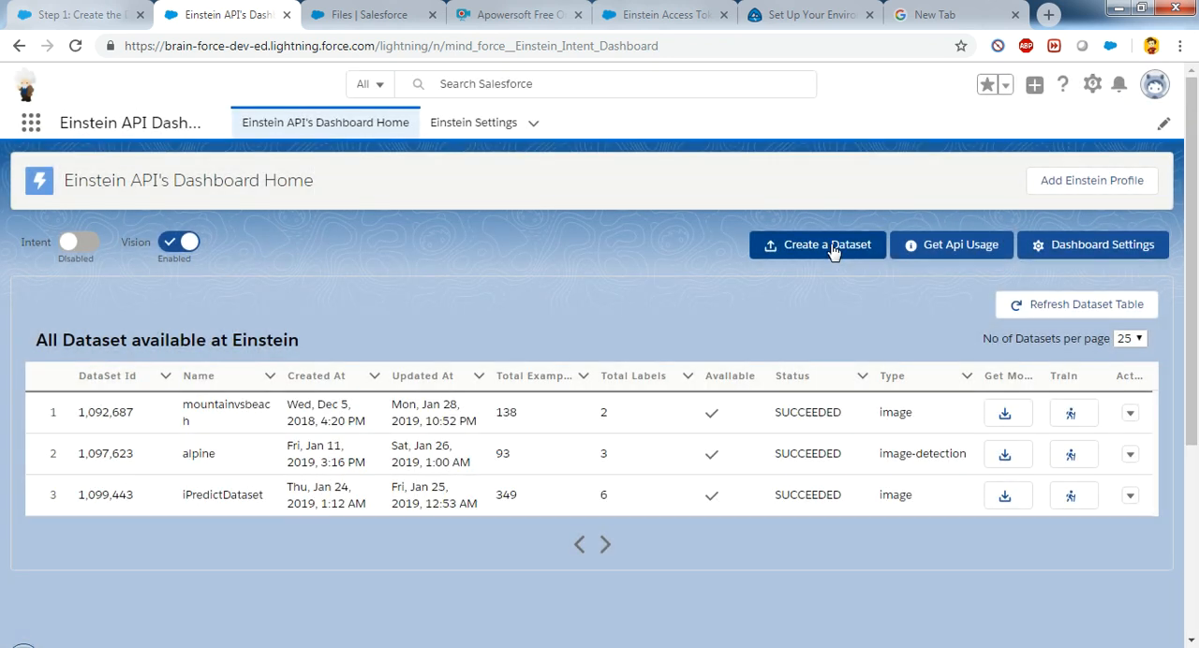
{"action": "left_click", "coordinate": [830, 247]}
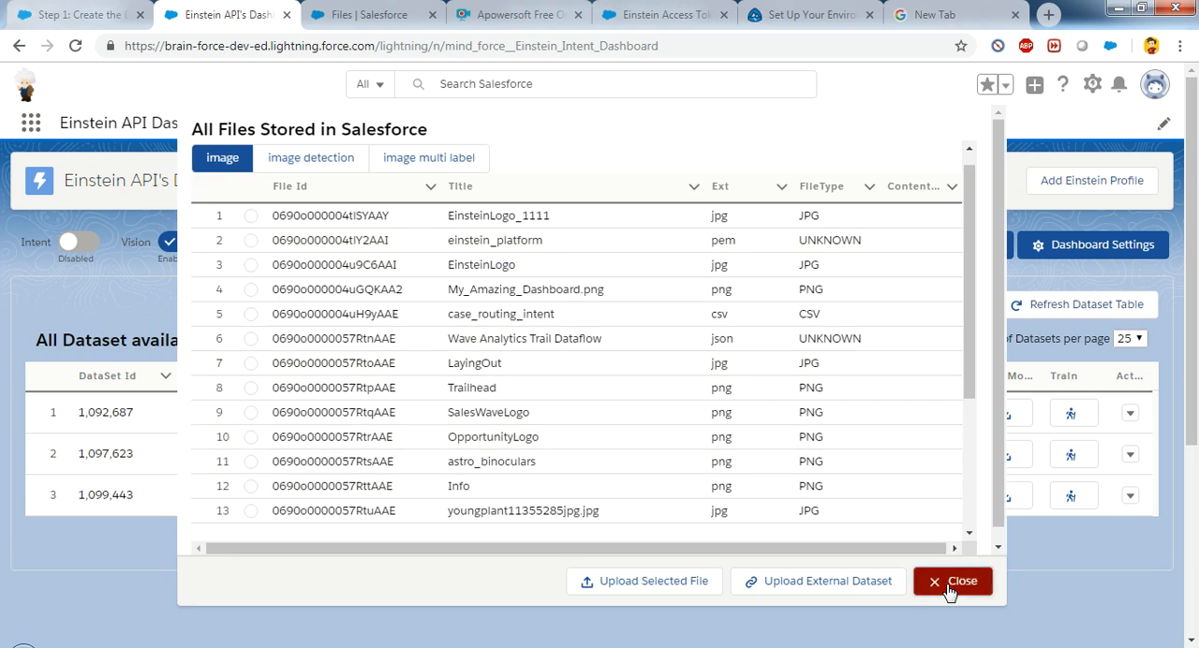
{"action": "left_click", "coordinate": [948, 582]}
{"action": "left_click", "coordinate": [852, 255]}
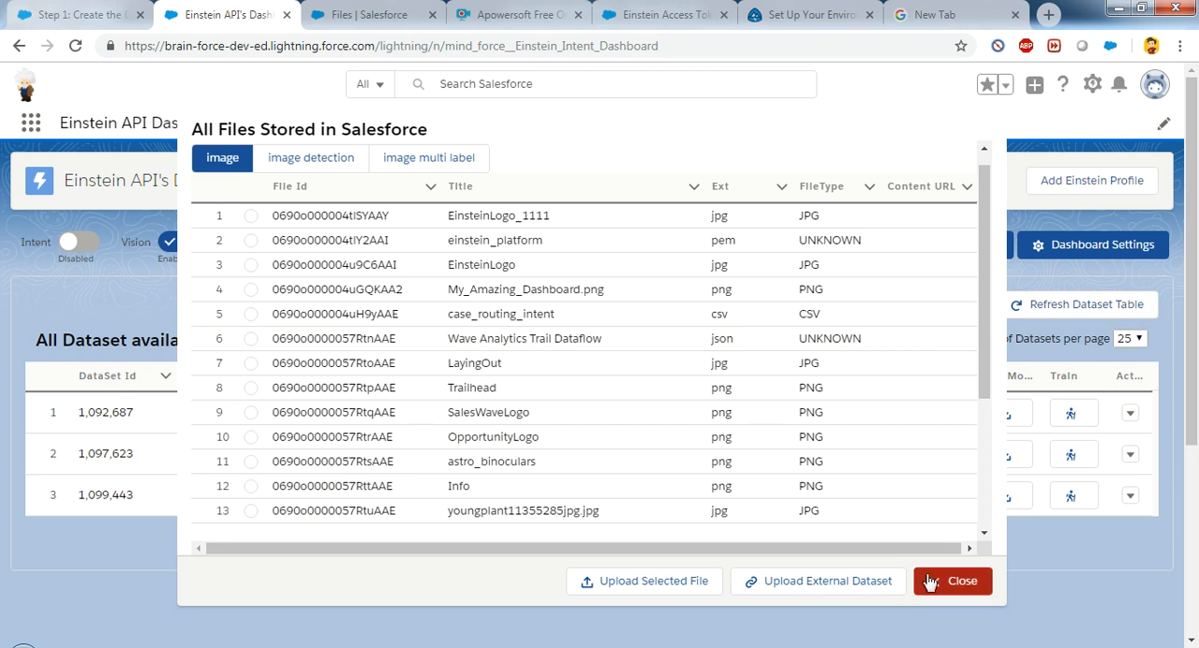
{"action": "left_click", "coordinate": [929, 583]}
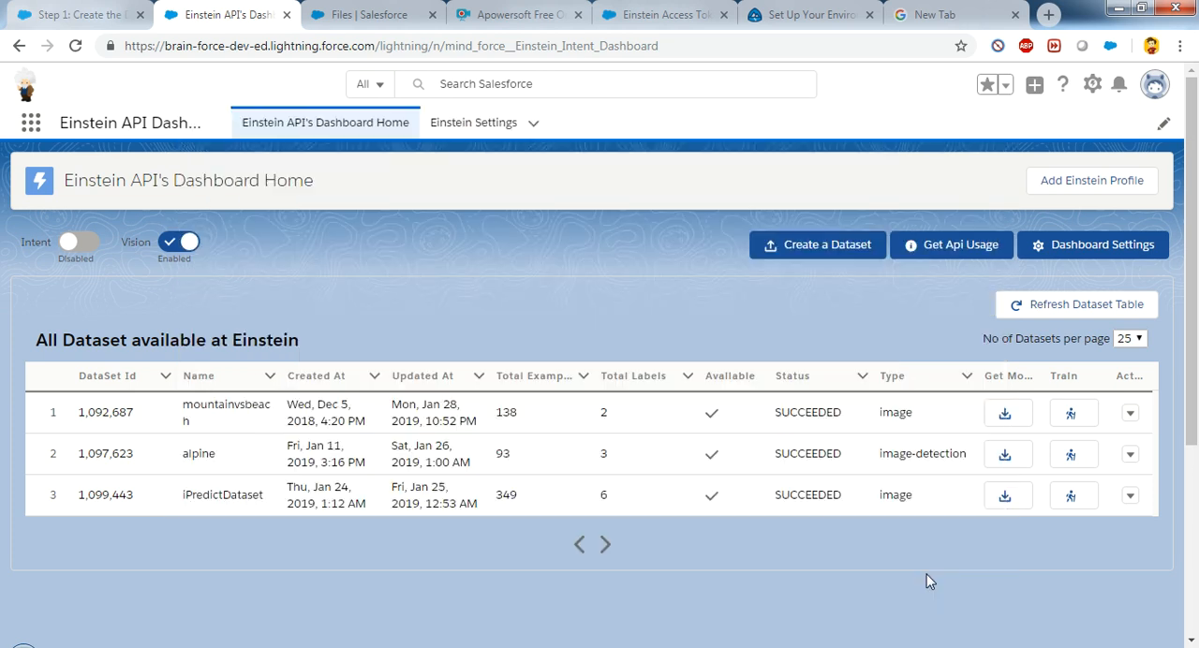
{"action": "left_click", "coordinate": [833, 253]}
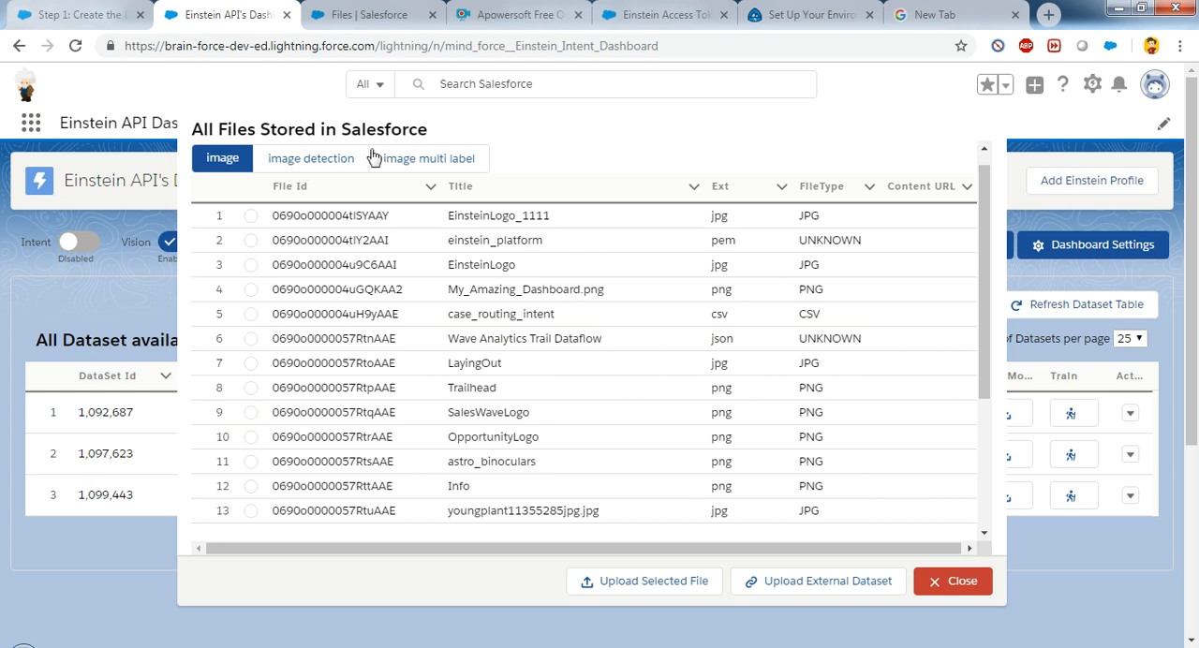
{"action": "left_click", "coordinate": [250, 316]}
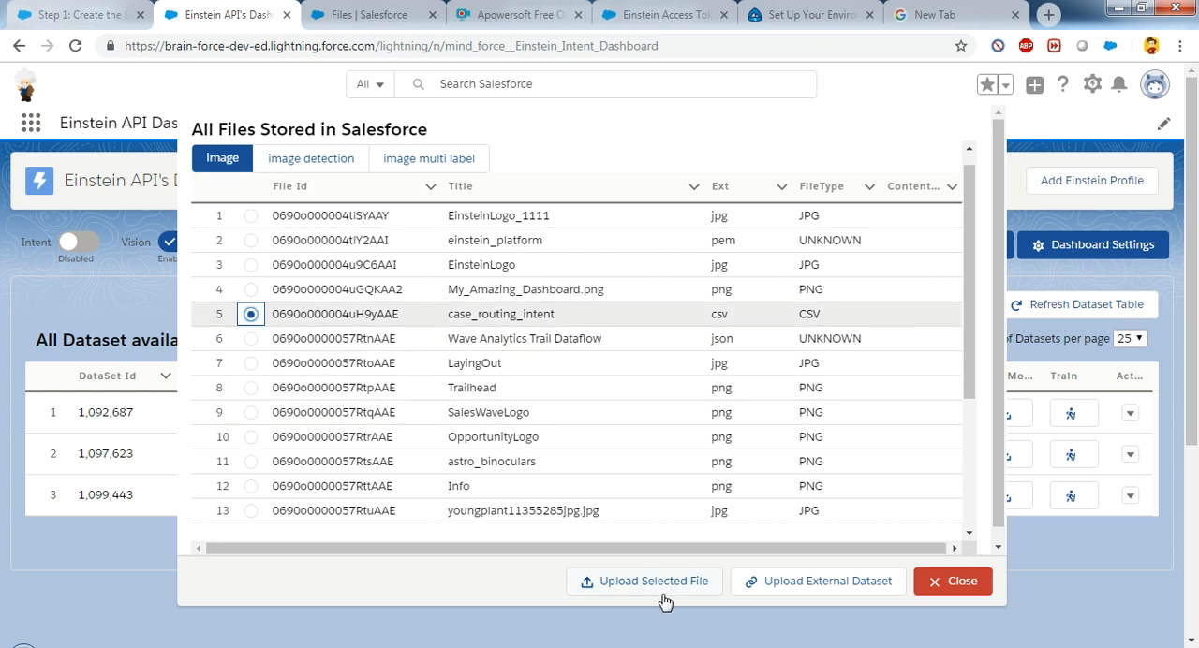
{"action": "left_click", "coordinate": [798, 582]}
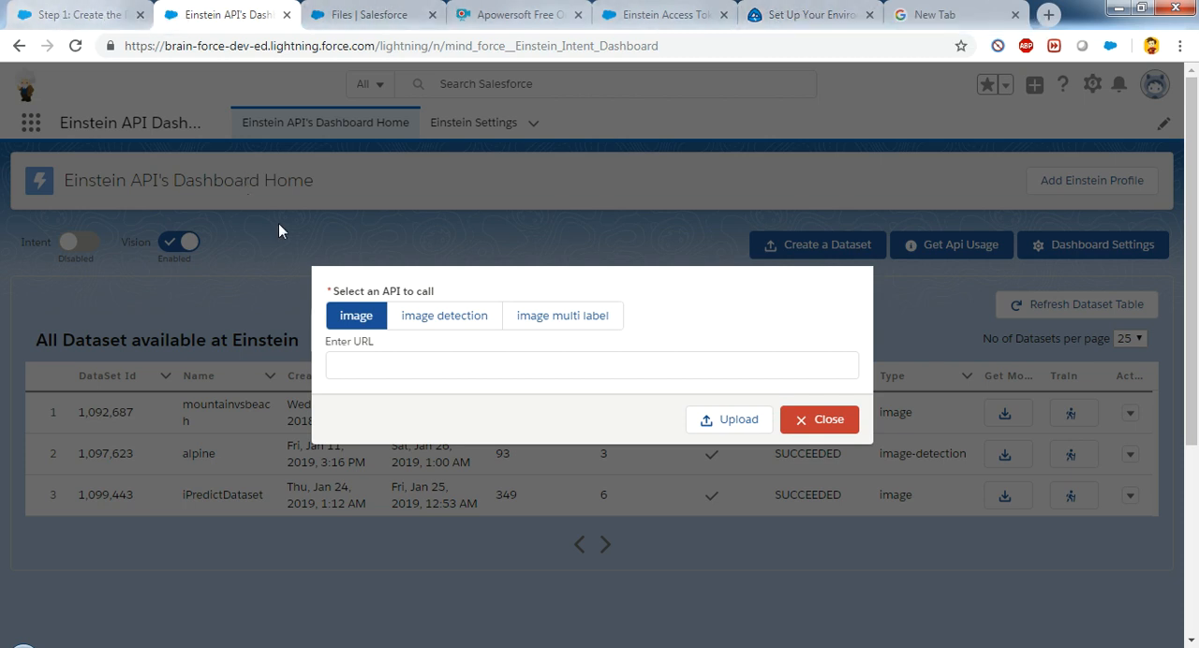
{"action": "left_click", "coordinate": [417, 373]}
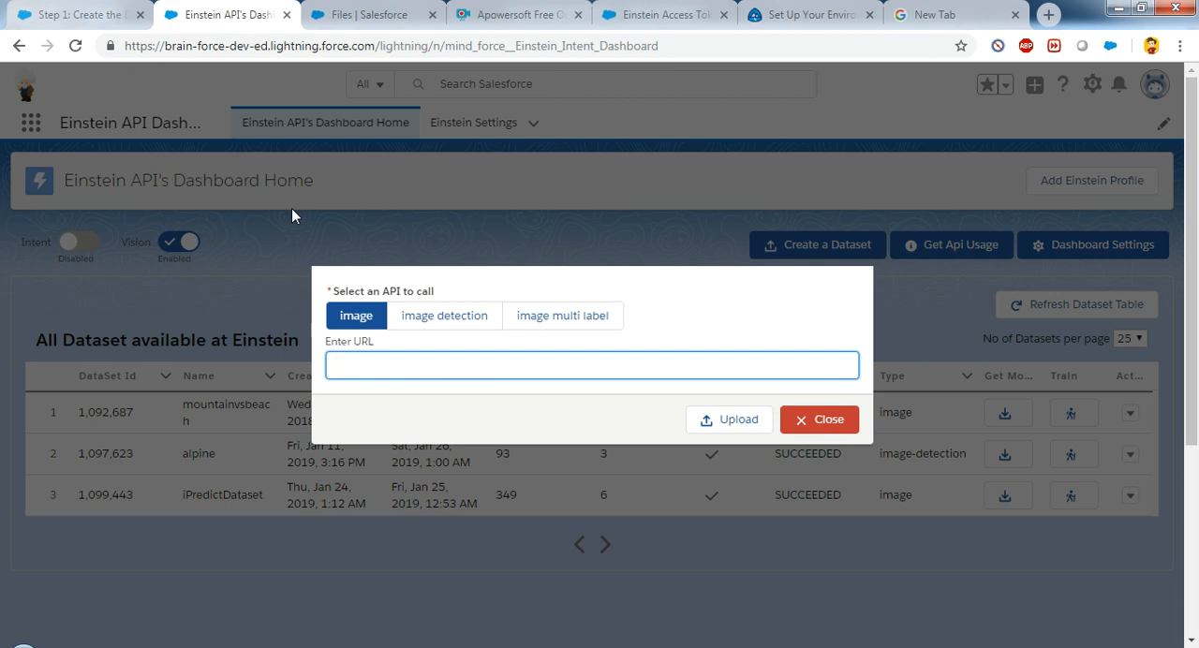
{"action": "type", "text": "http://einstein.ai/images/mountainvsbeach.zip"}
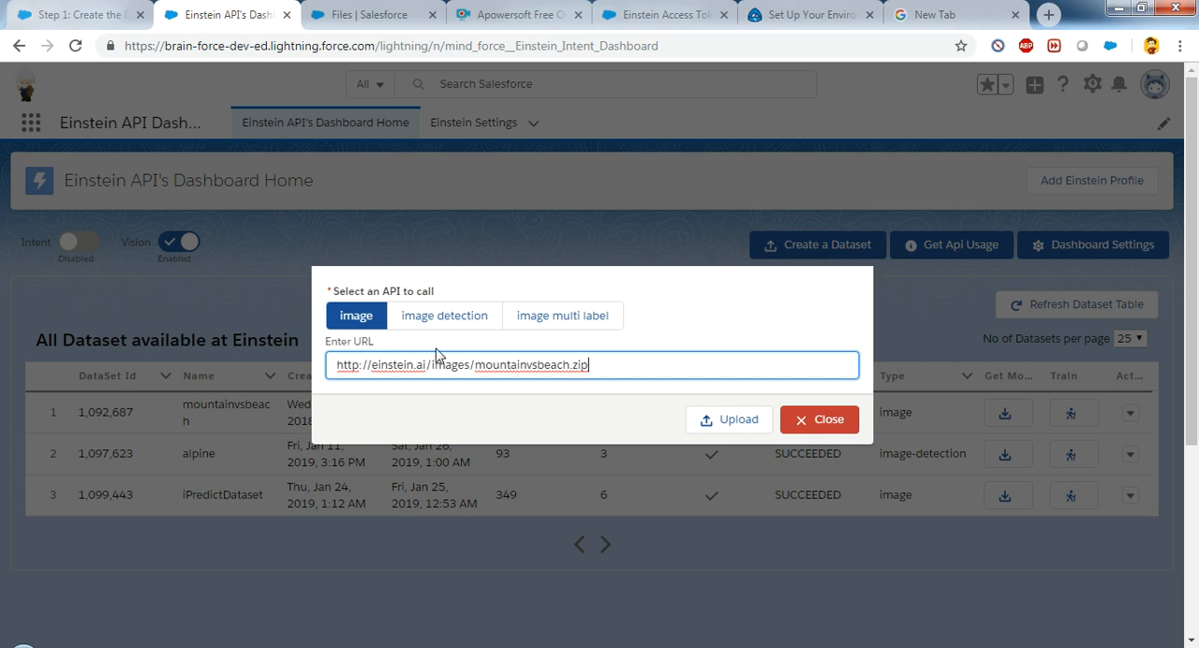
{"action": "left_click", "coordinate": [810, 419]}
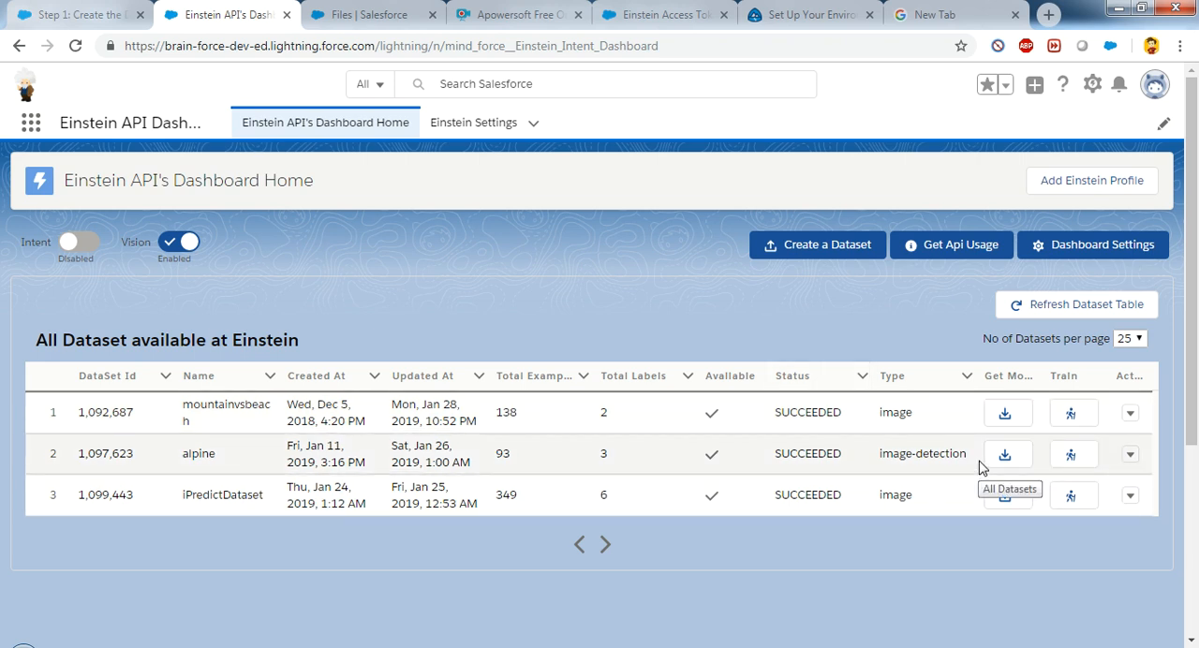
Step: Load the models of the mountainvsbeach dataset and train a new model on it named NewMountainAdded
{"action": "left_click", "coordinate": [1005, 416]}
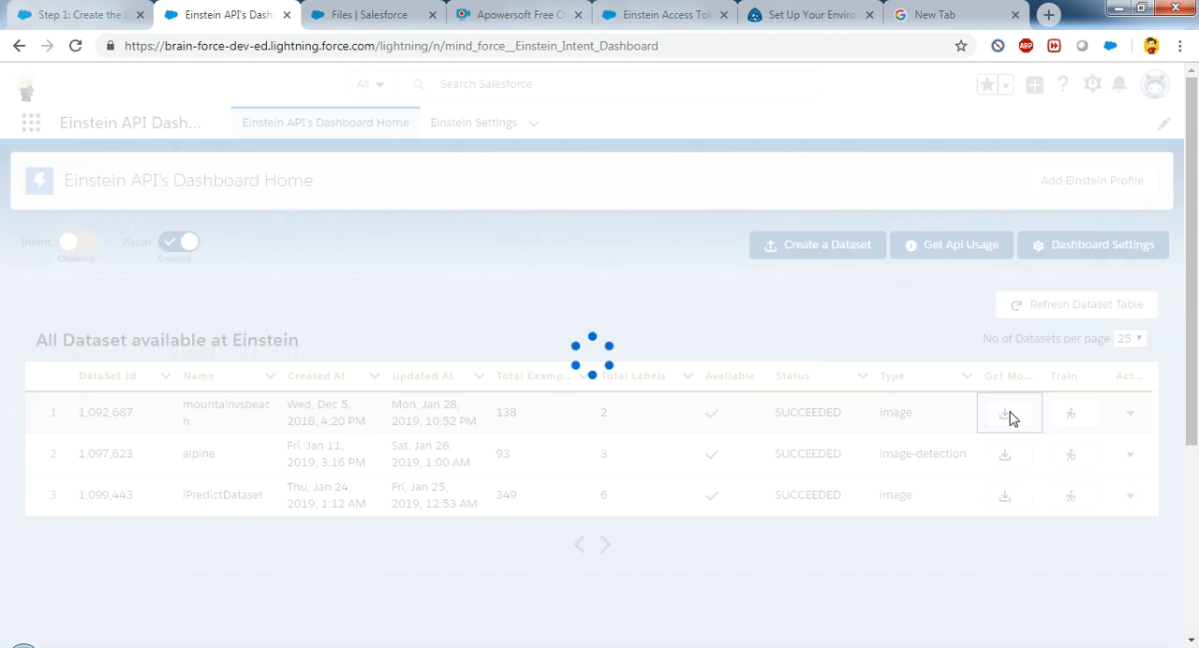
{"action": "left_click_drag", "start_coordinate": [1198, 299], "coordinate": [1197, 391]}
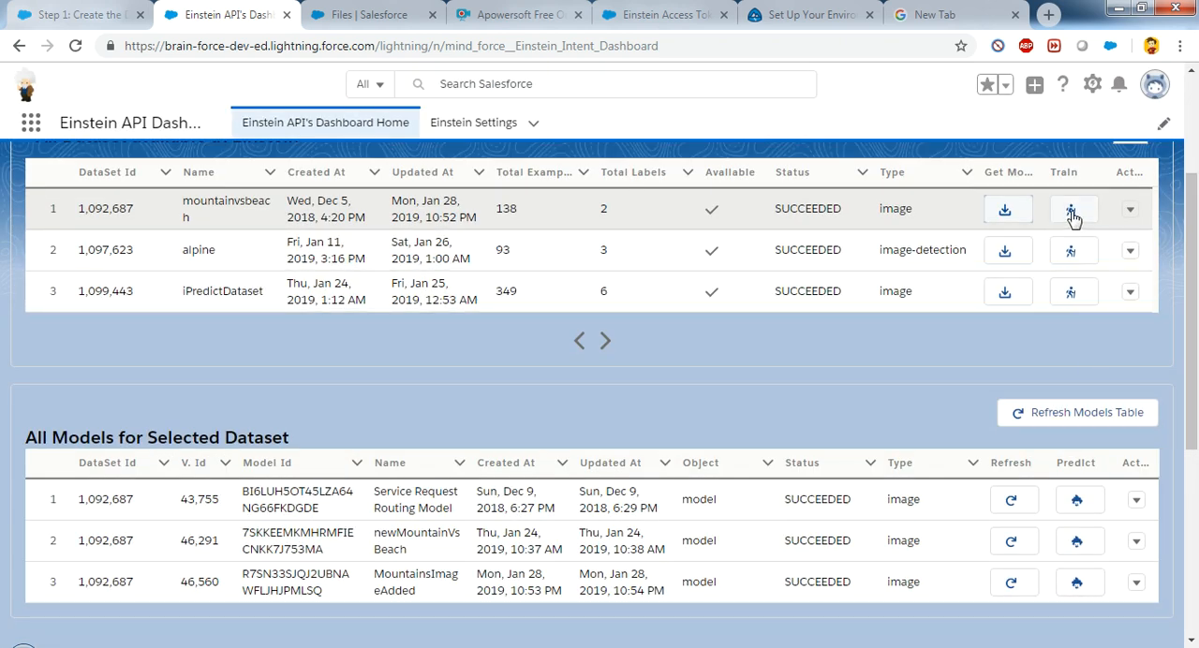
{"action": "left_click", "coordinate": [1072, 209]}
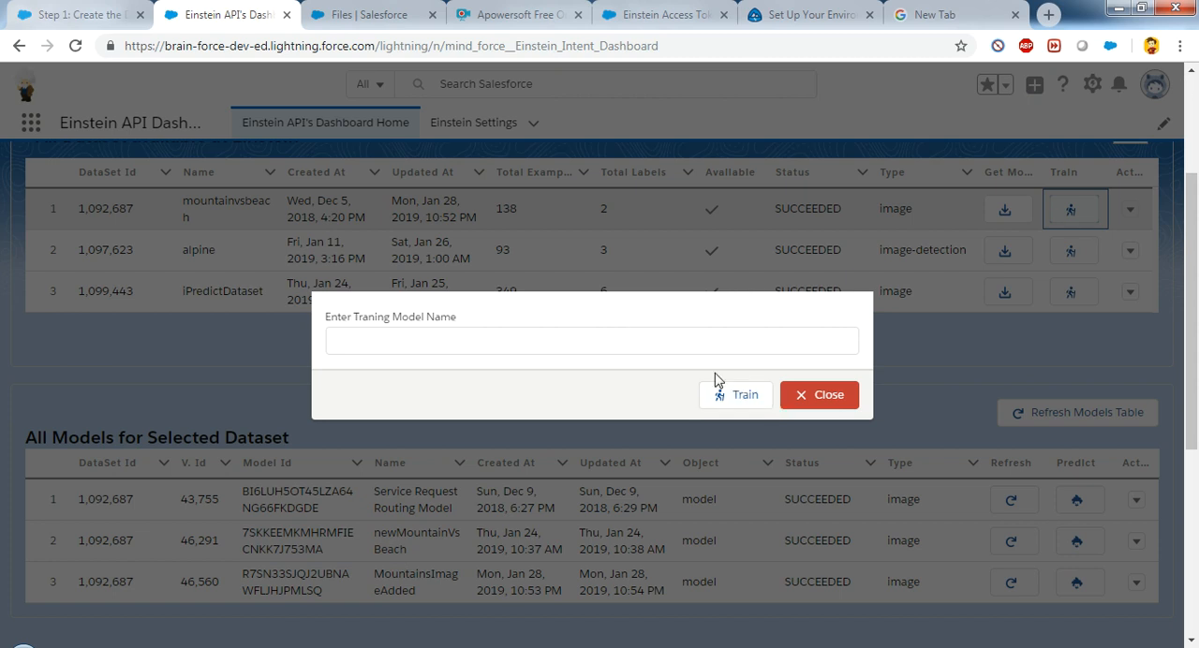
{"action": "left_click", "coordinate": [667, 350]}
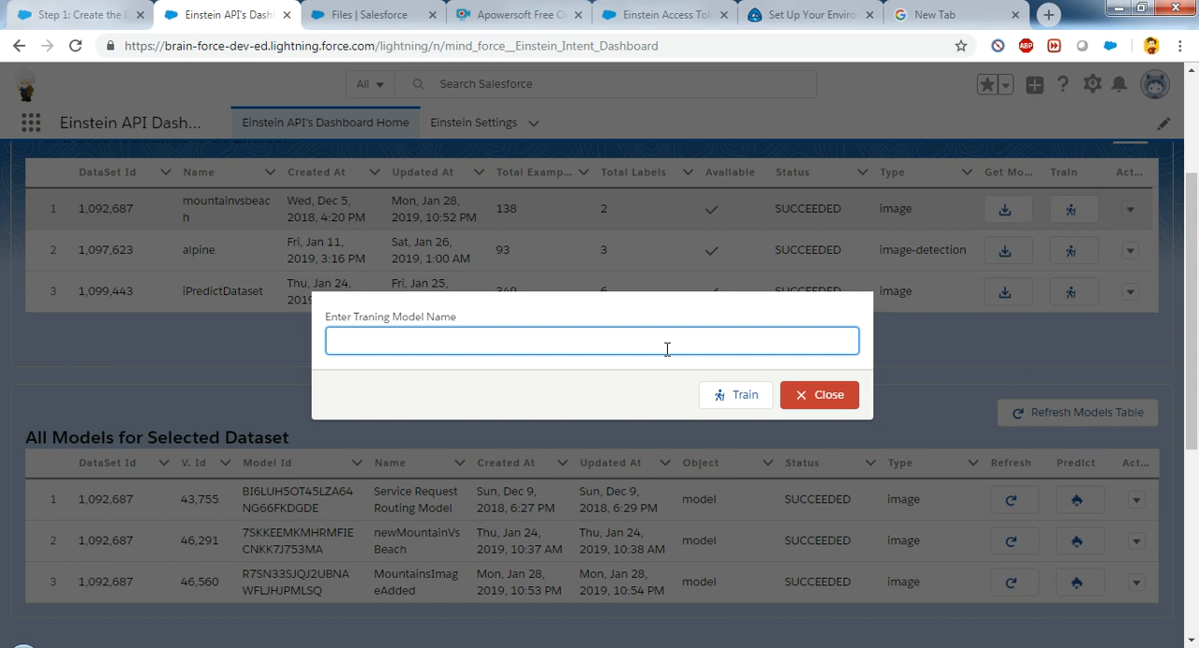
{"action": "type", "text": "NewMountainAdded"}
{"action": "left_click", "coordinate": [744, 399]}
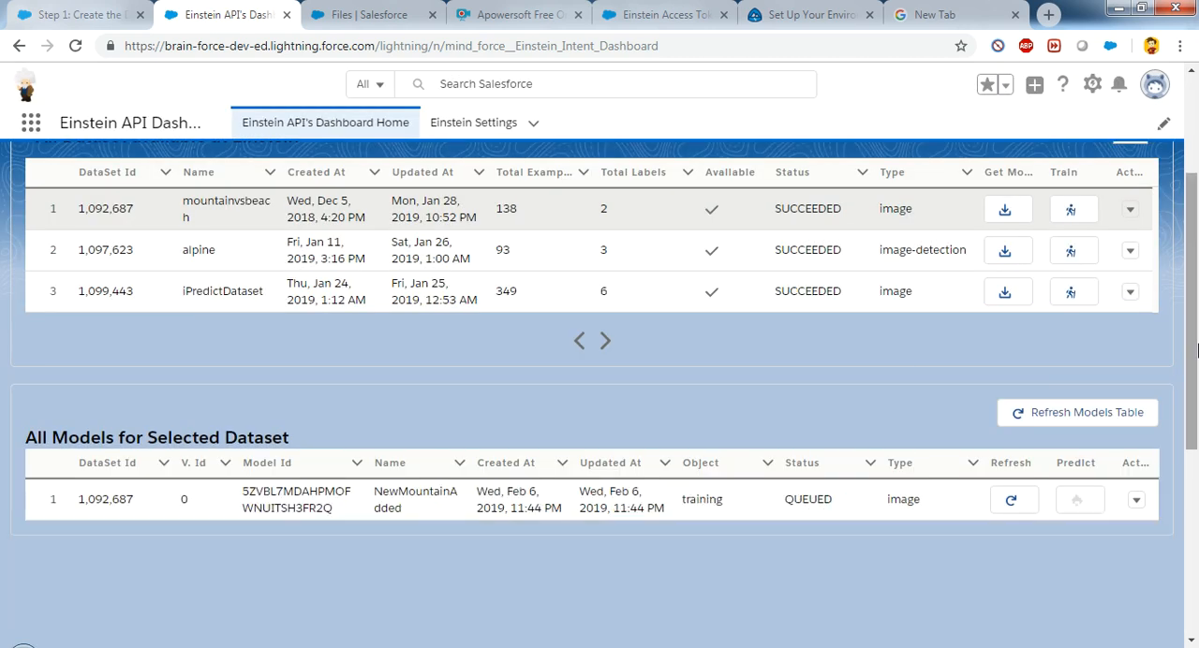
Step: Refresh the training status of NewMountainAdded and reload all models for the mountainvsbeach dataset
{"action": "double_click", "coordinate": [791, 498]}
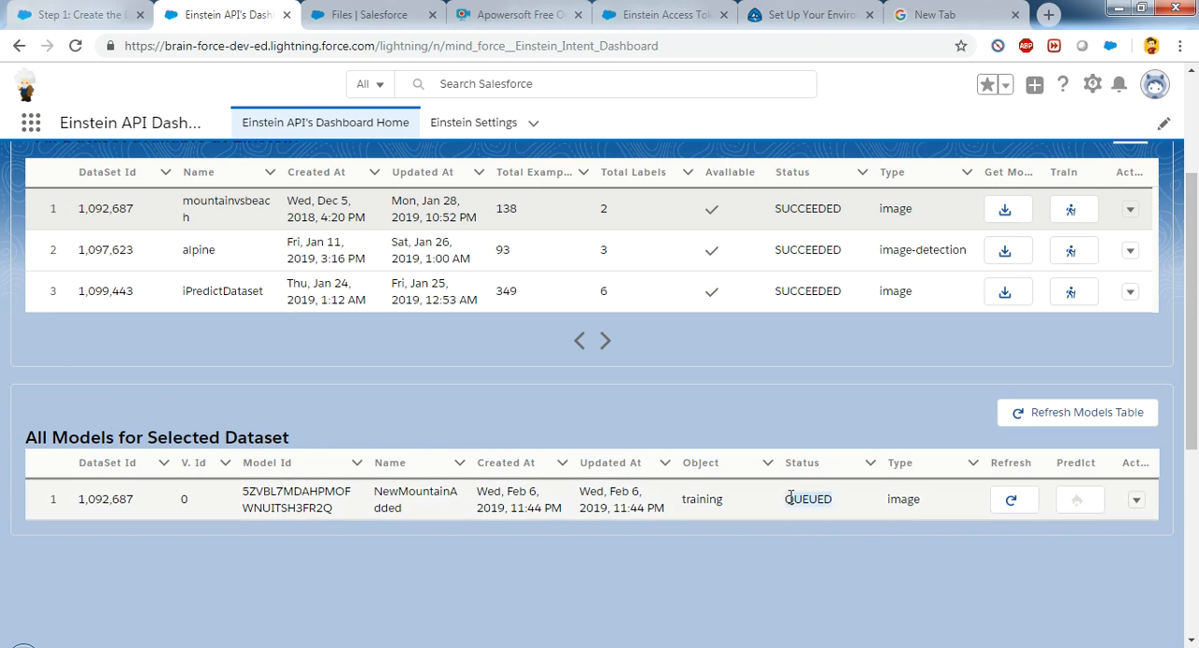
{"action": "left_click", "coordinate": [1014, 508]}
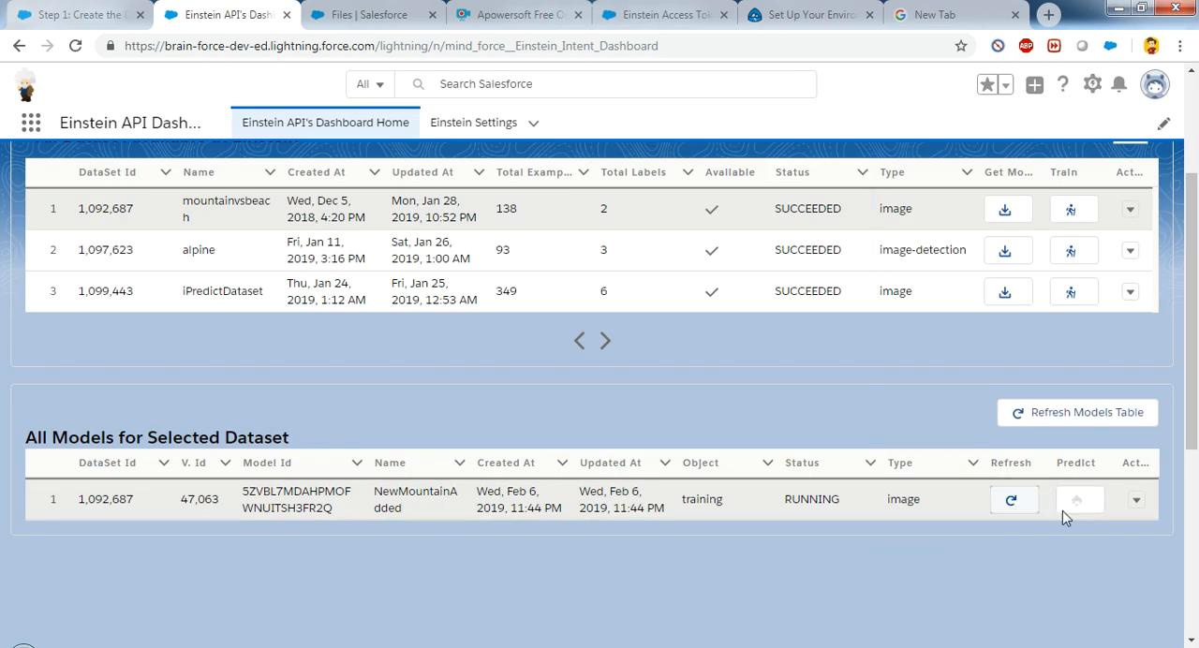
{"action": "double_click", "coordinate": [828, 493]}
{"action": "left_click", "coordinate": [843, 507]}
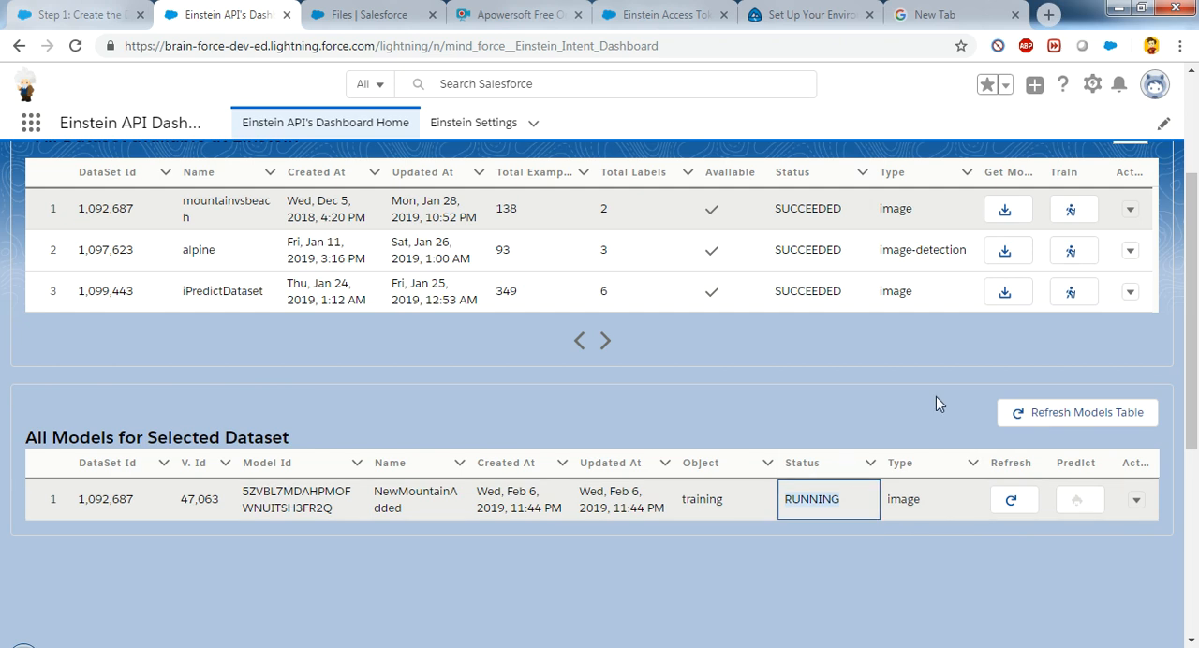
{"action": "left_click", "coordinate": [1004, 212]}
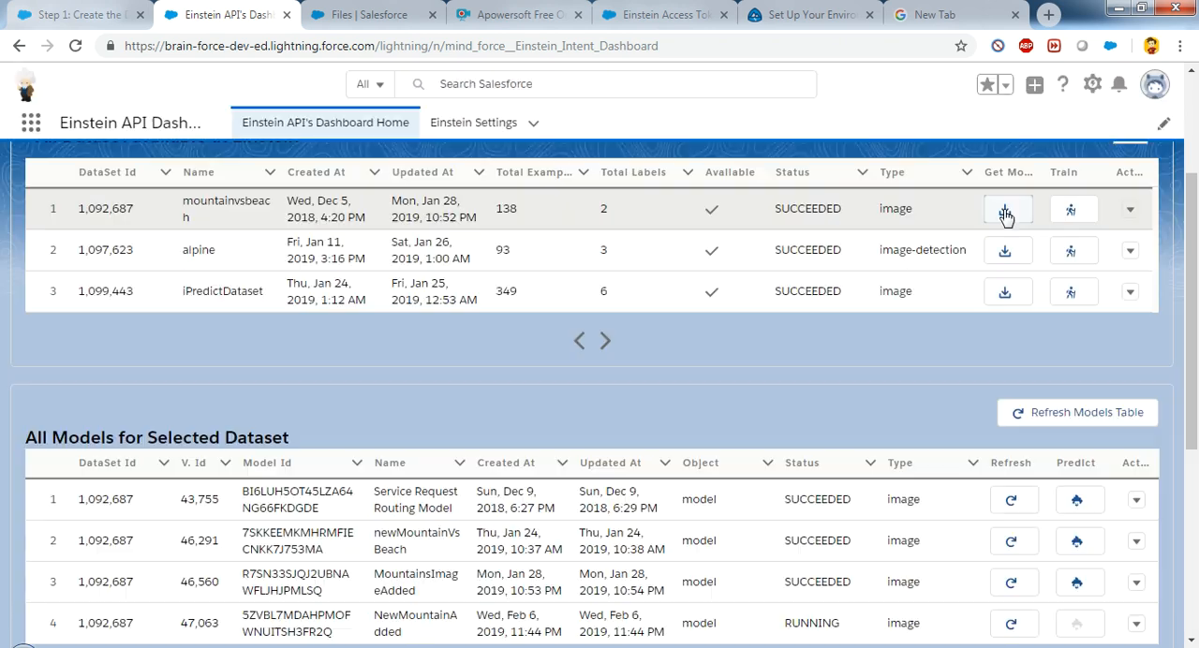
Step: Run a prediction with the Service Request Routing Model on 165085087.jpg, uploaded from the Beaches folder of mountainvsbeach in Downloads
{"action": "left_click_drag", "start_coordinate": [1192, 261], "coordinate": [1198, 369]}
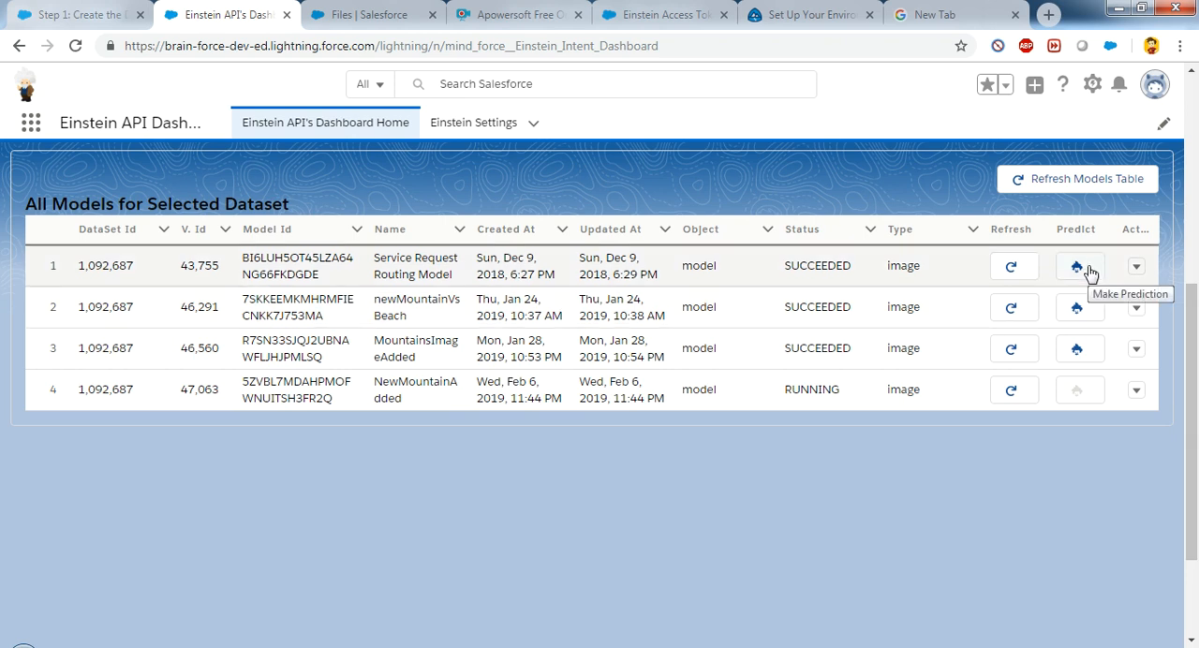
{"action": "left_click", "coordinate": [1077, 268]}
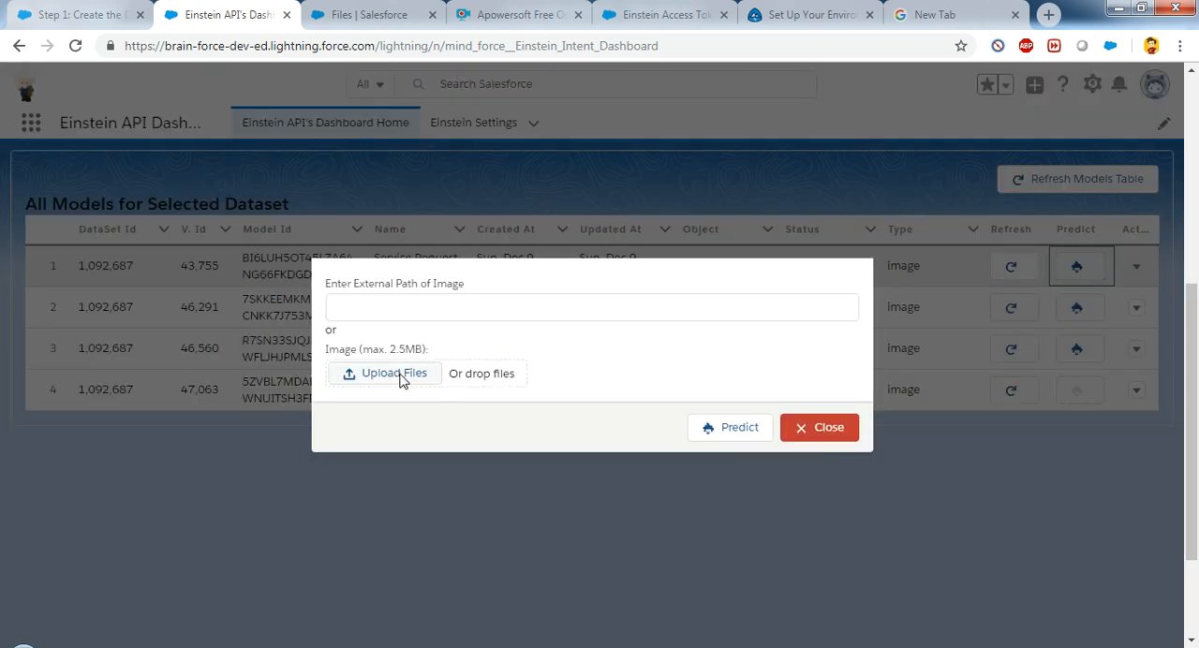
{"action": "left_click", "coordinate": [434, 311]}
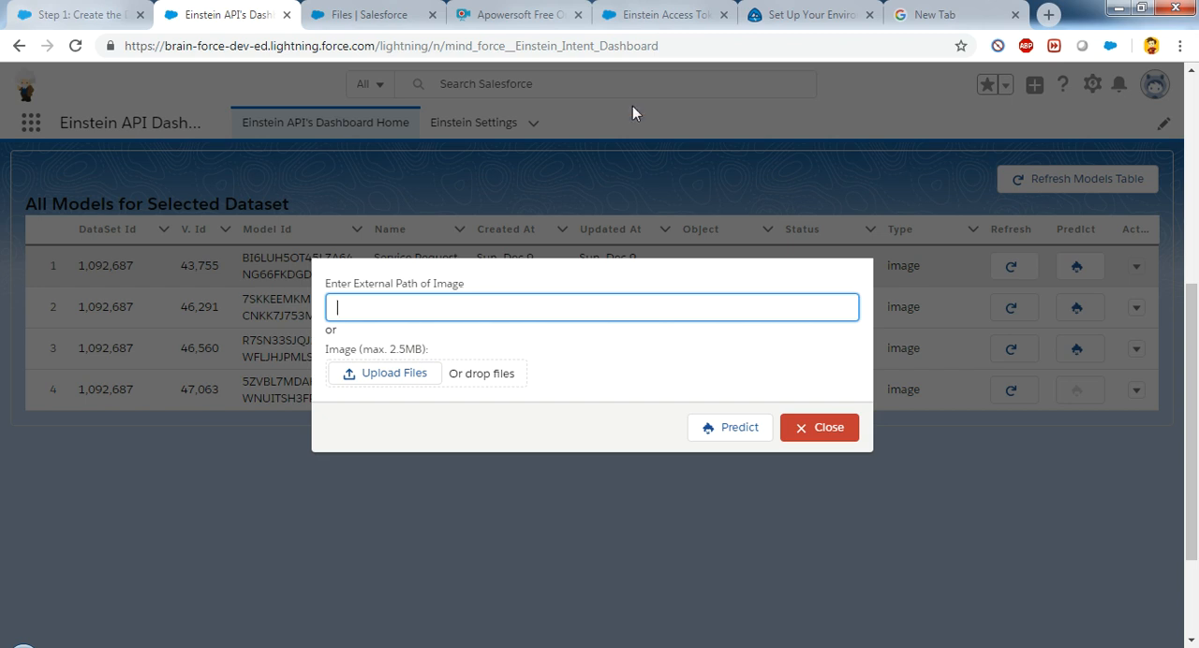
{"action": "left_click", "coordinate": [939, 11]}
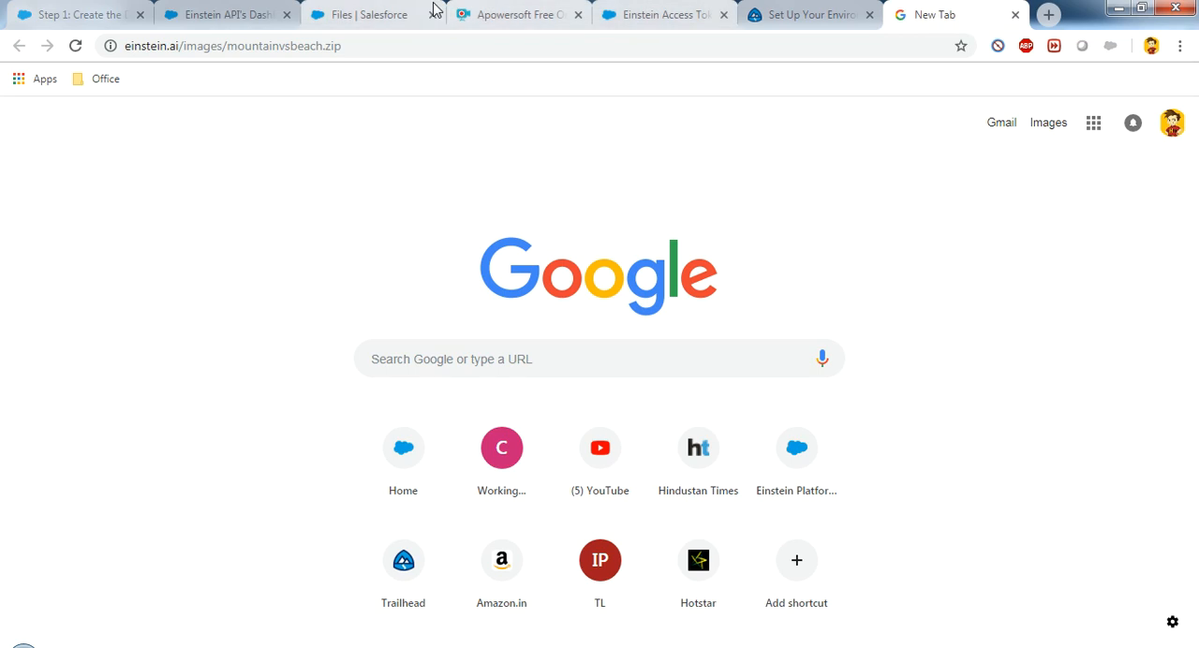
{"action": "left_click", "coordinate": [260, 9]}
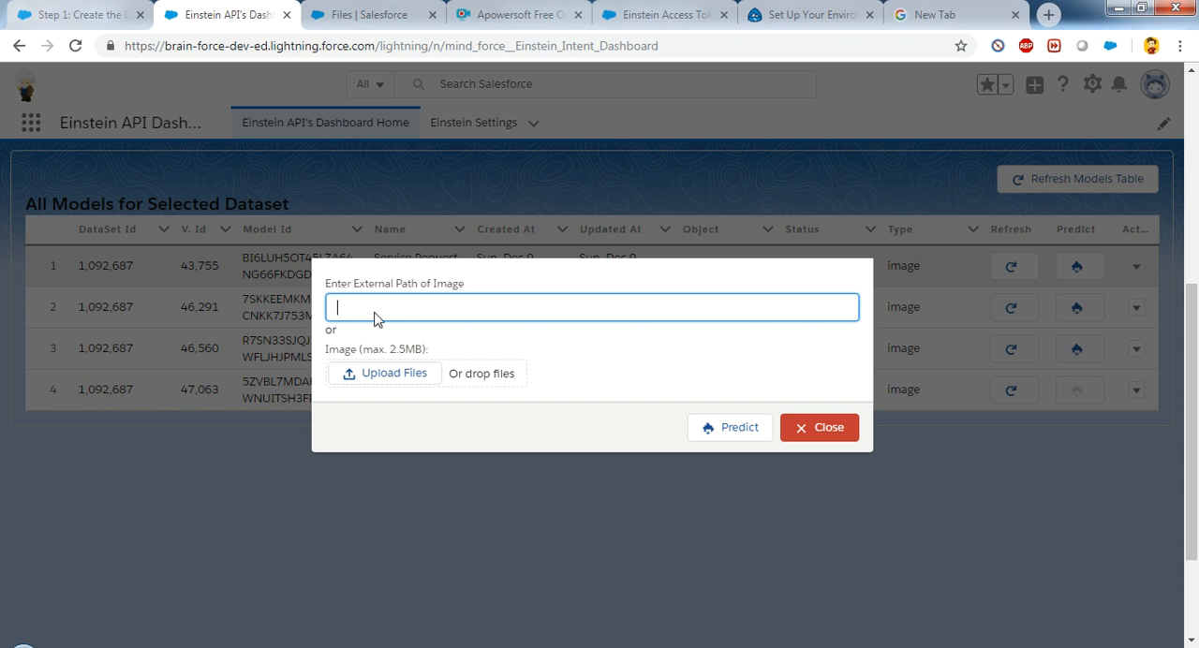
{"action": "left_click", "coordinate": [387, 375]}
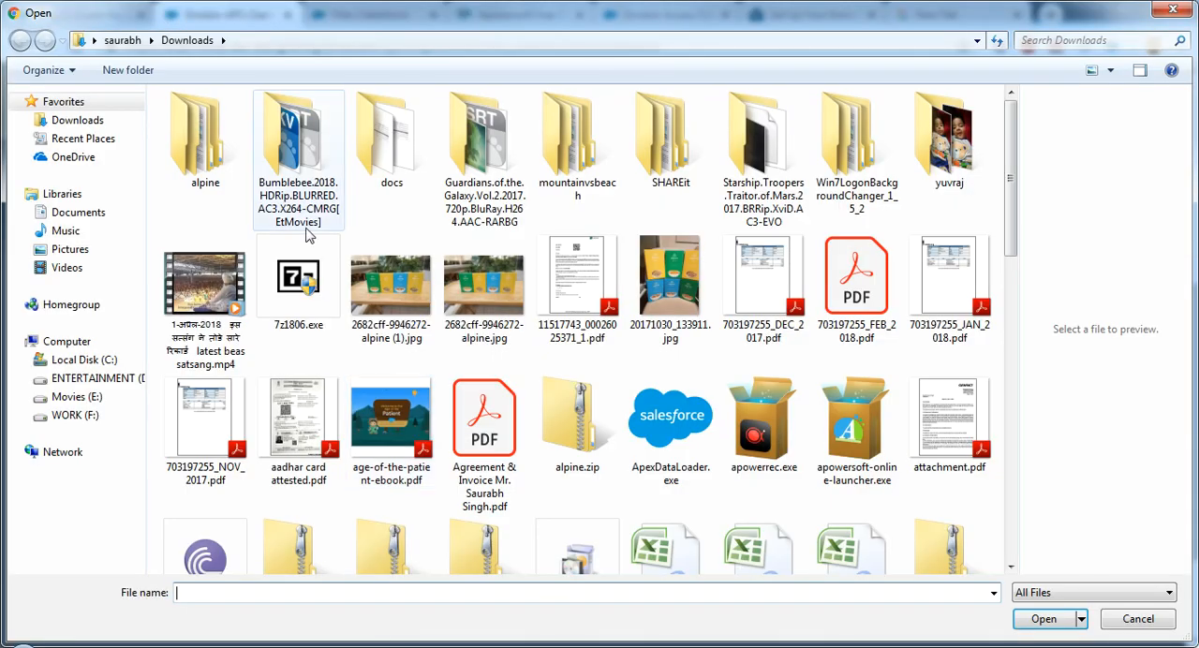
{"action": "double_click", "coordinate": [558, 145]}
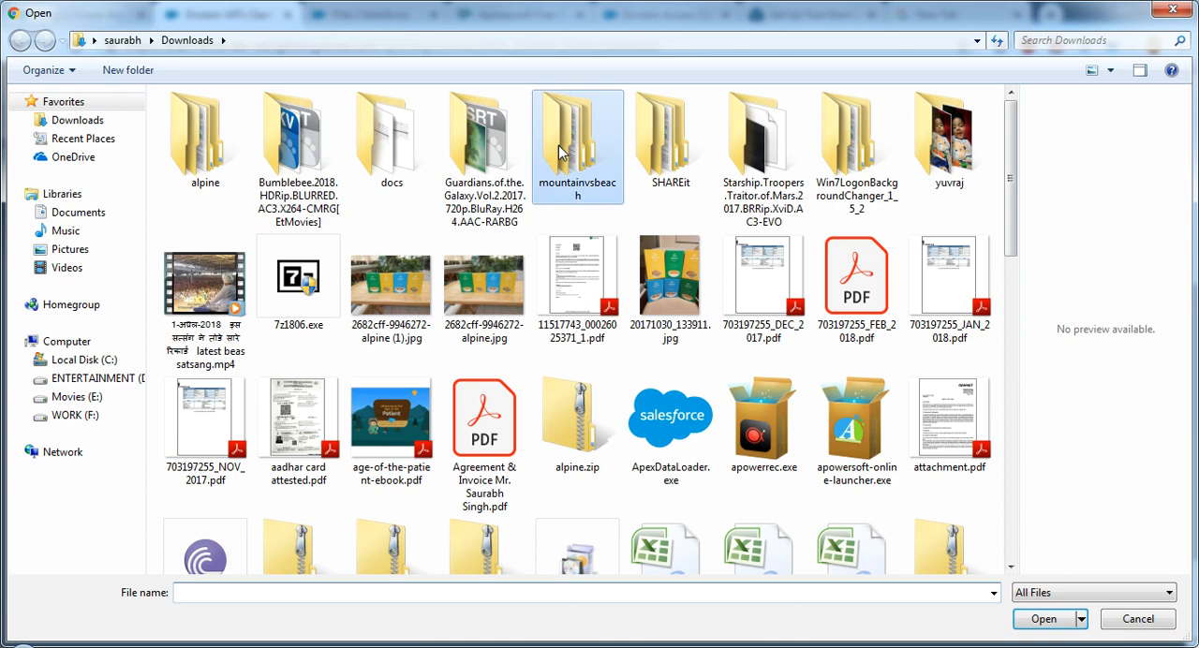
{"action": "double_click", "coordinate": [234, 142]}
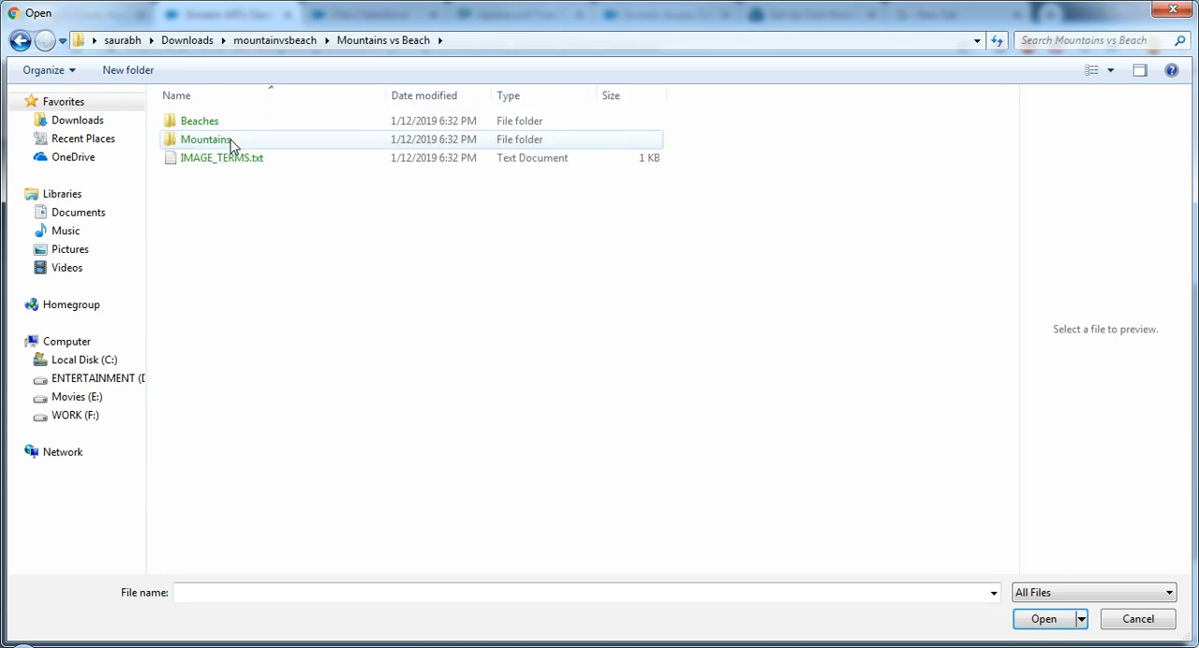
{"action": "double_click", "coordinate": [214, 126]}
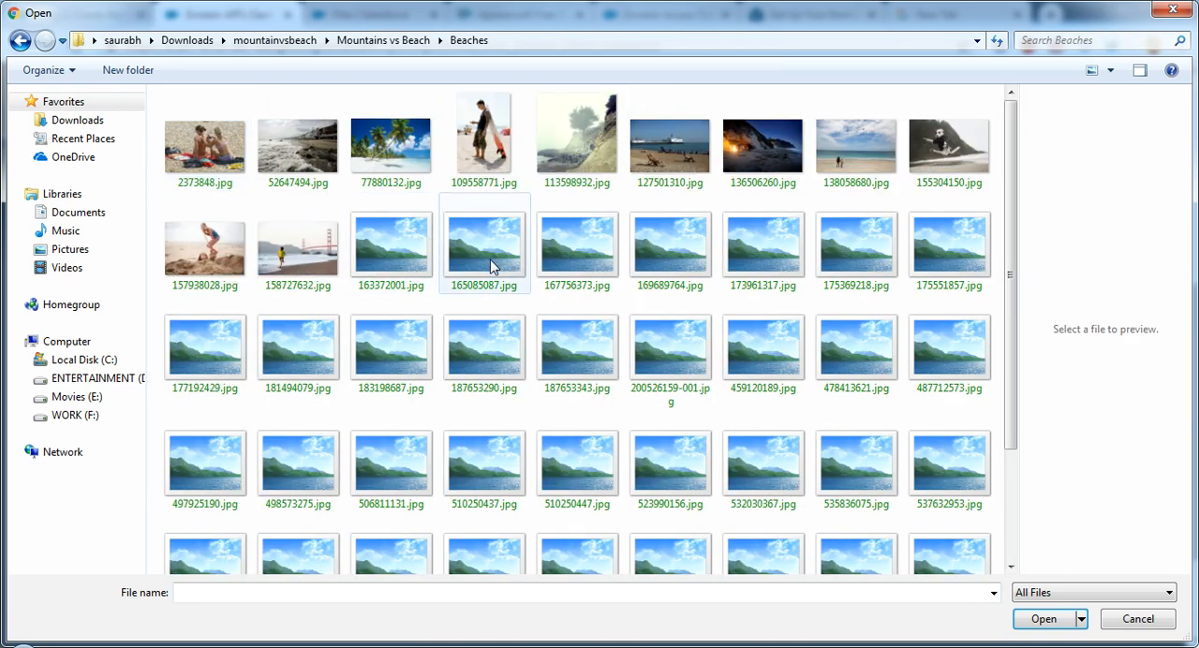
{"action": "double_click", "coordinate": [490, 260]}
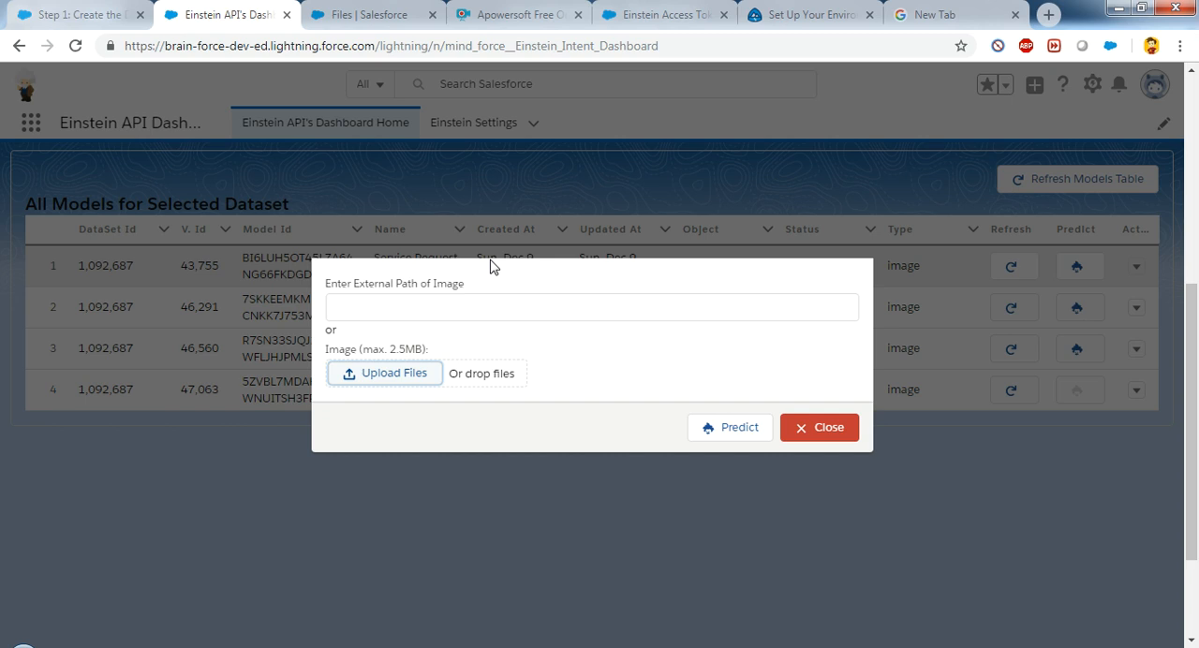
{"action": "left_click", "coordinate": [734, 429]}
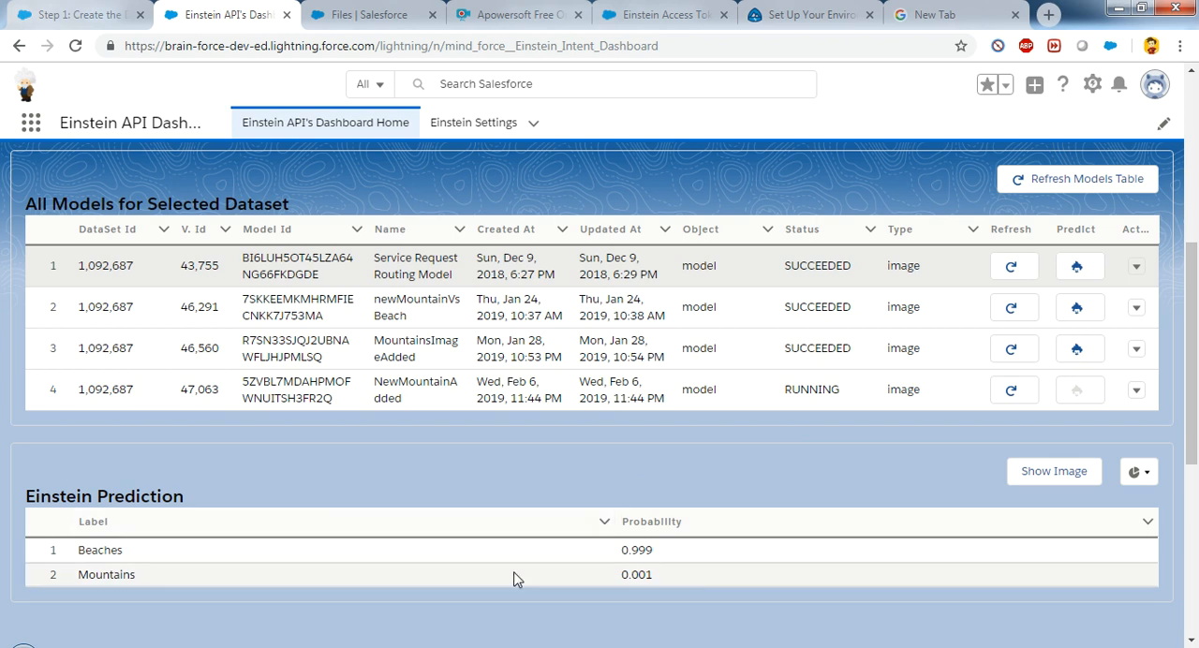
Step: Examine the Beaches probability in the prediction table, view the full predicted image and close it
{"action": "double_click", "coordinate": [643, 547]}
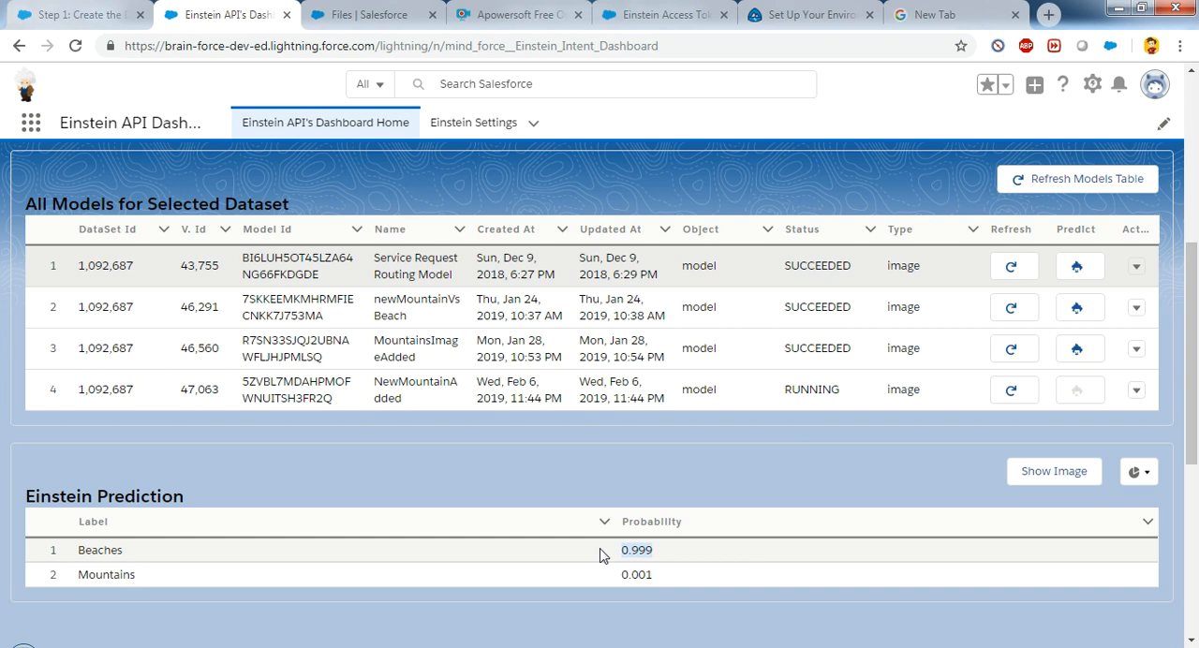
{"action": "left_click_drag", "start_coordinate": [601, 549], "coordinate": [604, 550]}
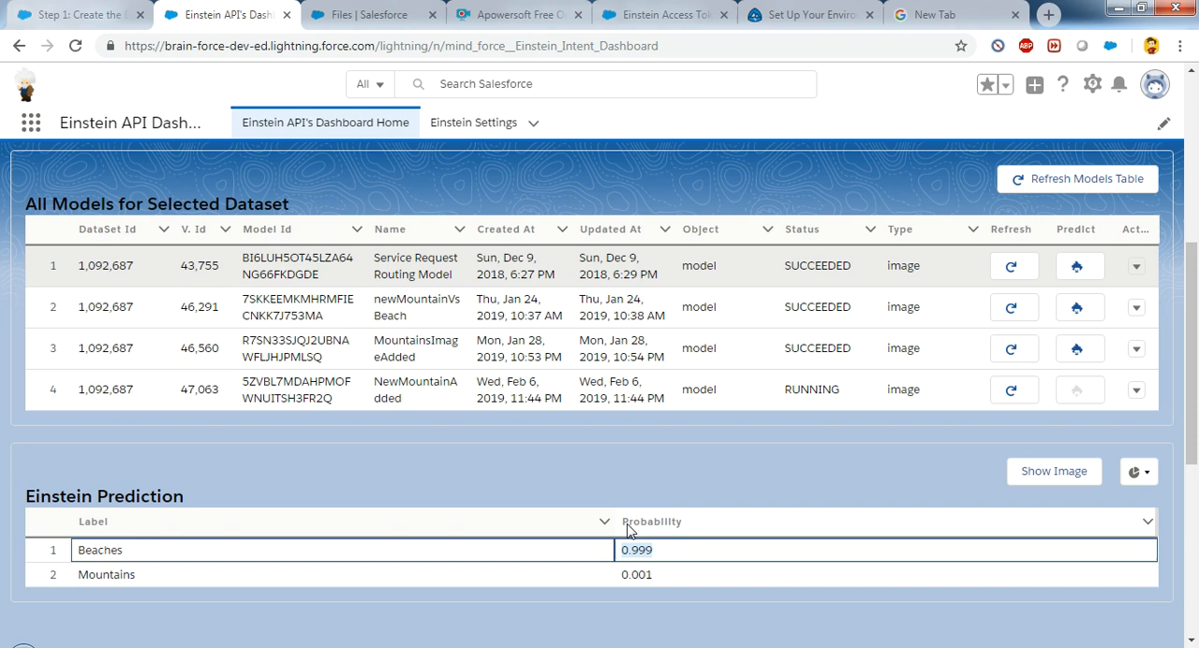
{"action": "left_click", "coordinate": [1049, 482]}
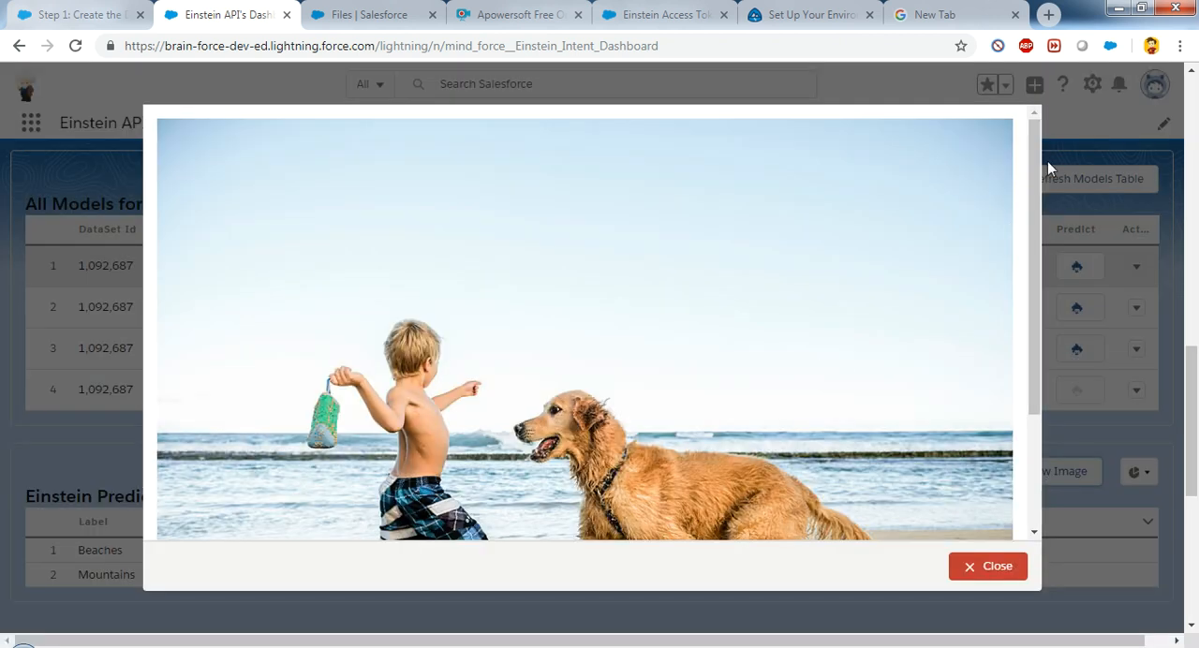
{"action": "scroll", "coordinate": [1037, 155], "scroll_direction": "down", "scroll_amount": 3}
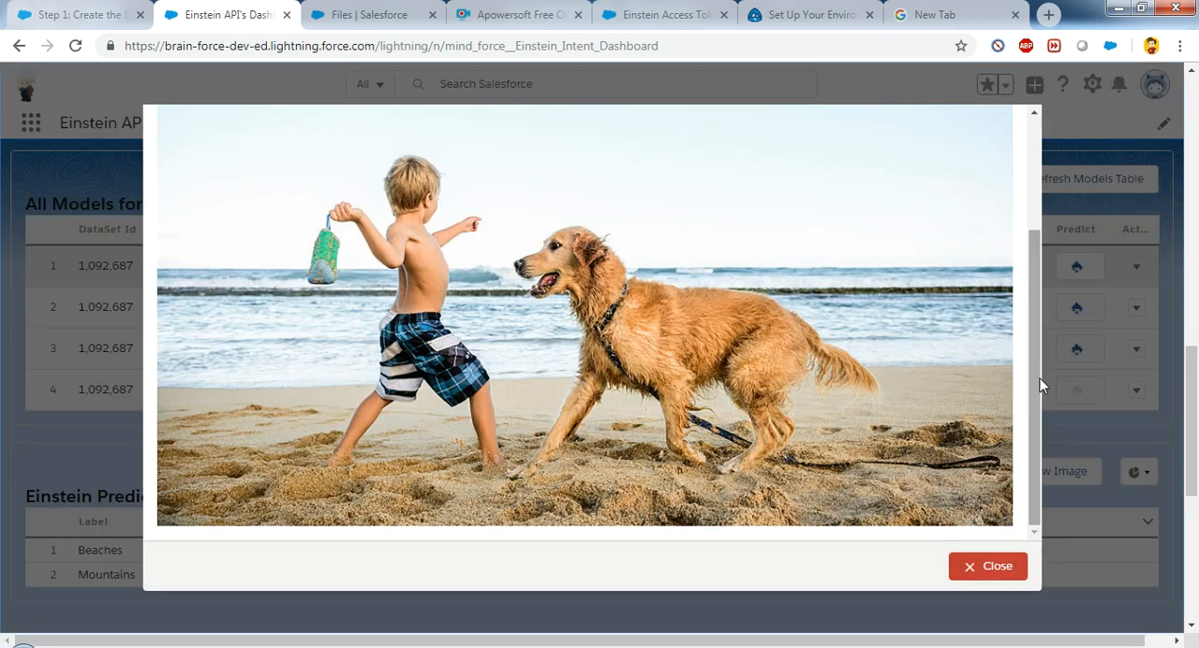
{"action": "left_click", "coordinate": [1001, 581]}
Step: Show the prediction results as a pie chart and close the chart
{"action": "left_click", "coordinate": [1138, 472]}
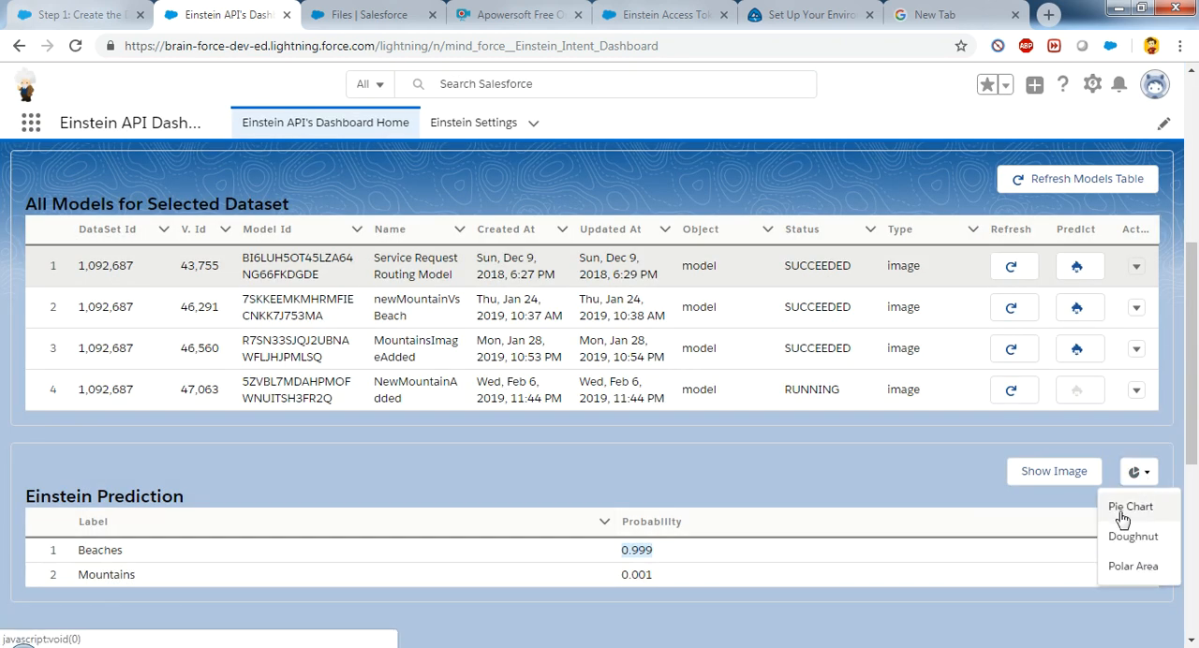
{"action": "left_click", "coordinate": [1130, 509]}
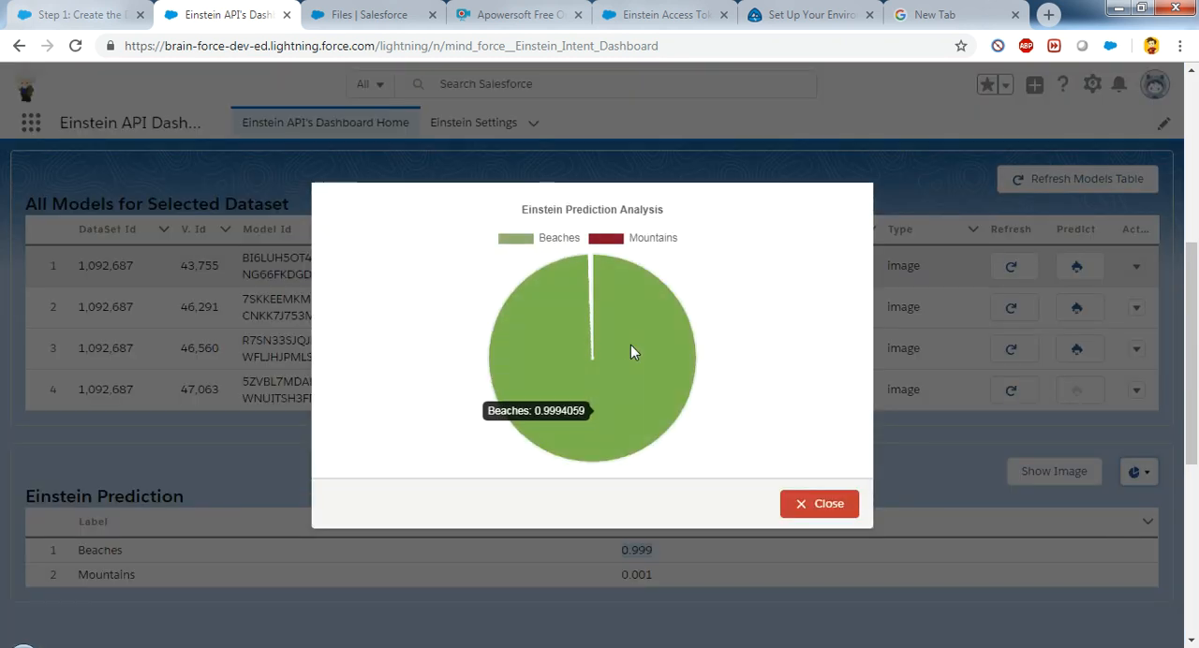
{"action": "left_click", "coordinate": [844, 509]}
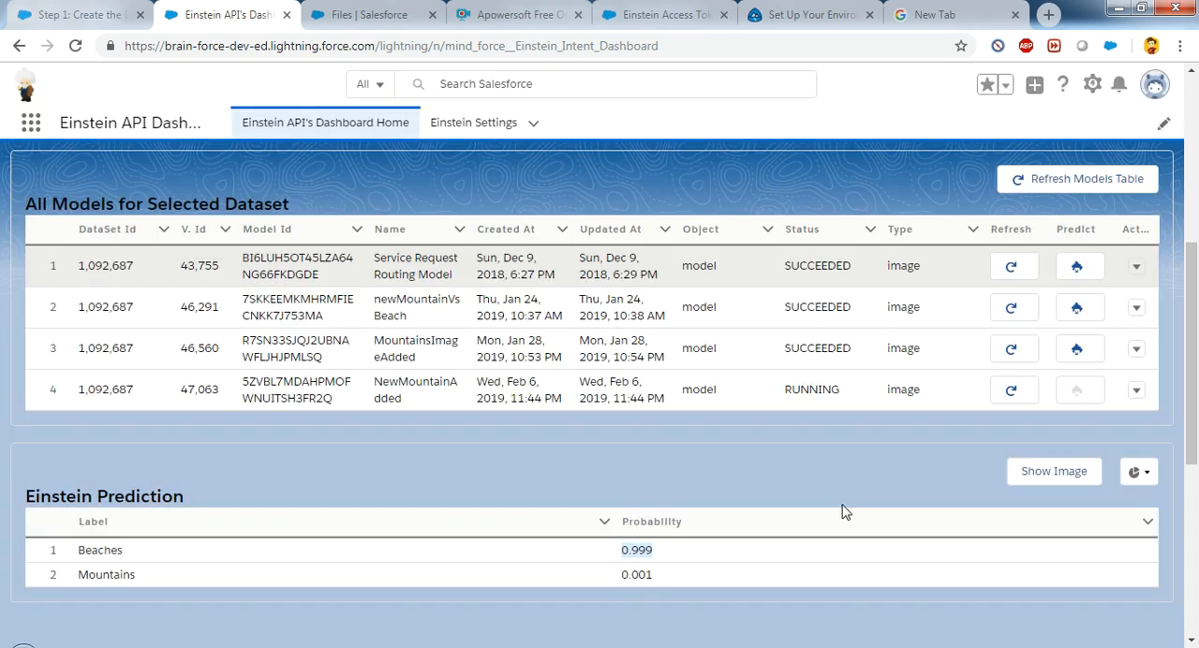
Step: Switch to Windows Explorer, go back to the Downloads folder and open alpine.zip
{"action": "left_click_drag", "start_coordinate": [1192, 370], "coordinate": [1191, 208]}
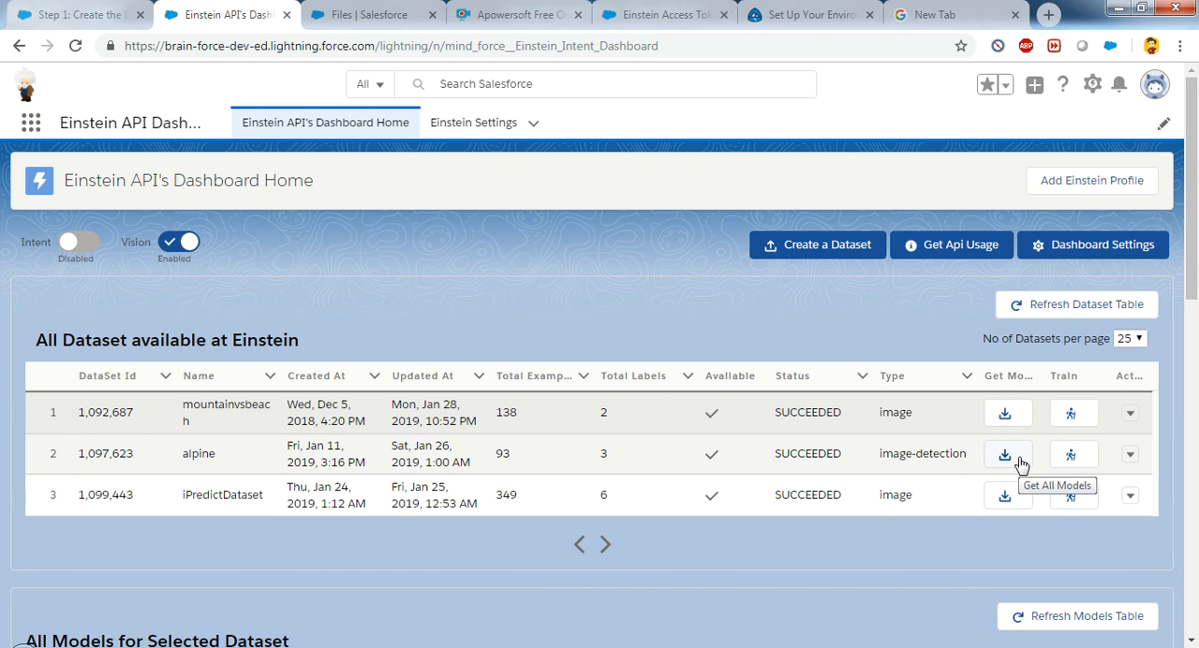
{"action": "left_click", "coordinate": [216, 647]}
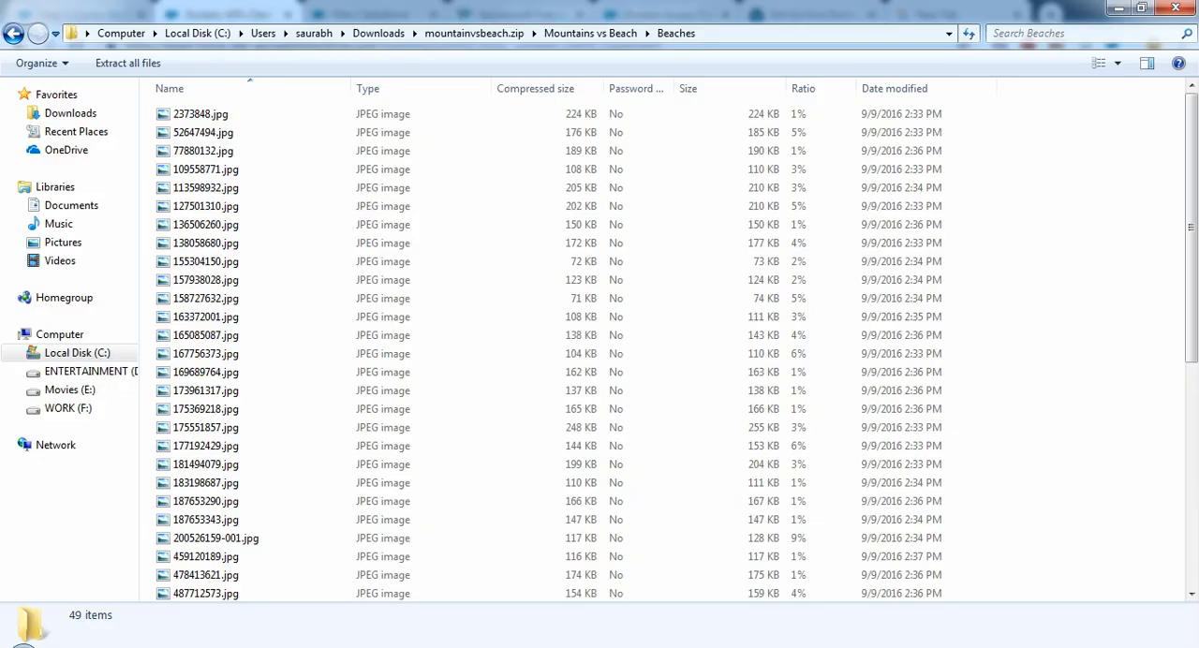
{"action": "left_click", "coordinate": [370, 35]}
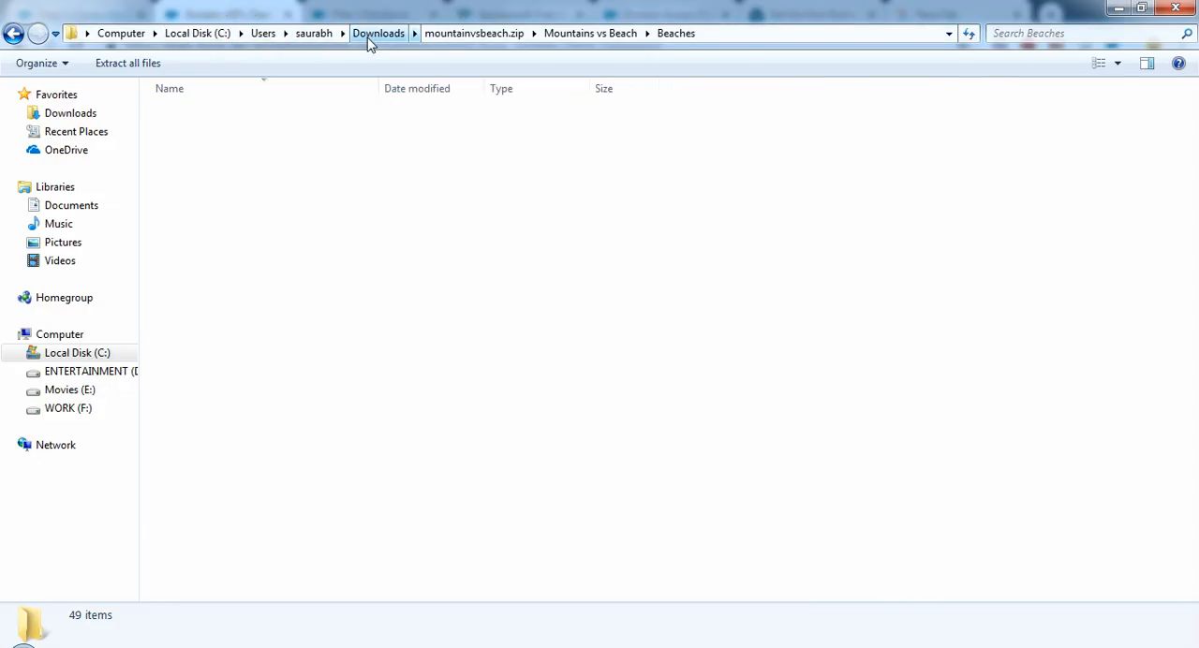
{"action": "left_click", "coordinate": [308, 169]}
{"action": "key", "text": "a"}
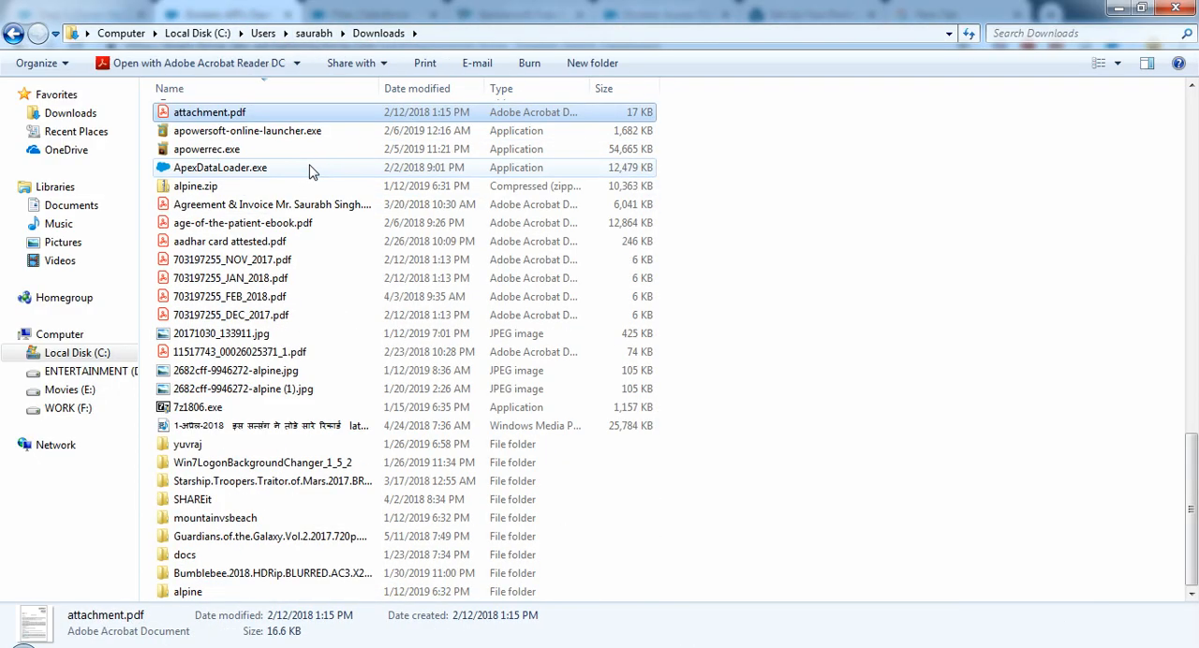
{"action": "key", "text": "l"}
{"action": "key", "text": "Return"}
Step: Open the archive's alpine folder, view the image 20171030_133845.jpg and close the viewer
{"action": "key", "text": "a"}
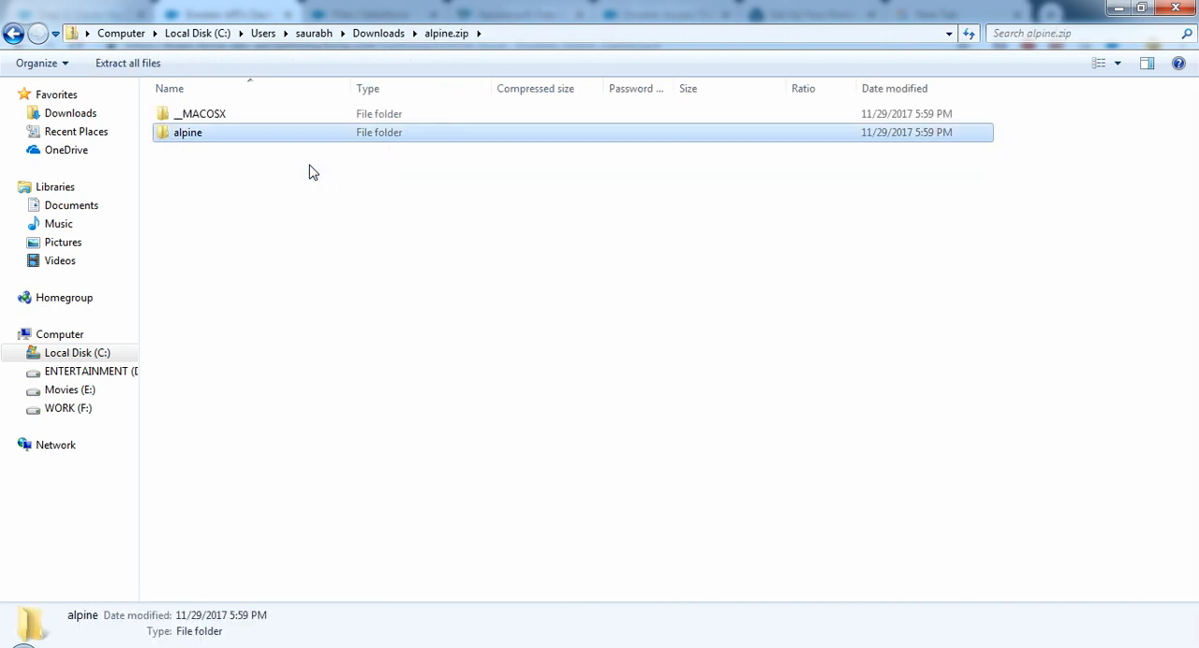
{"action": "key", "text": "Return"}
{"action": "double_click", "coordinate": [235, 134]}
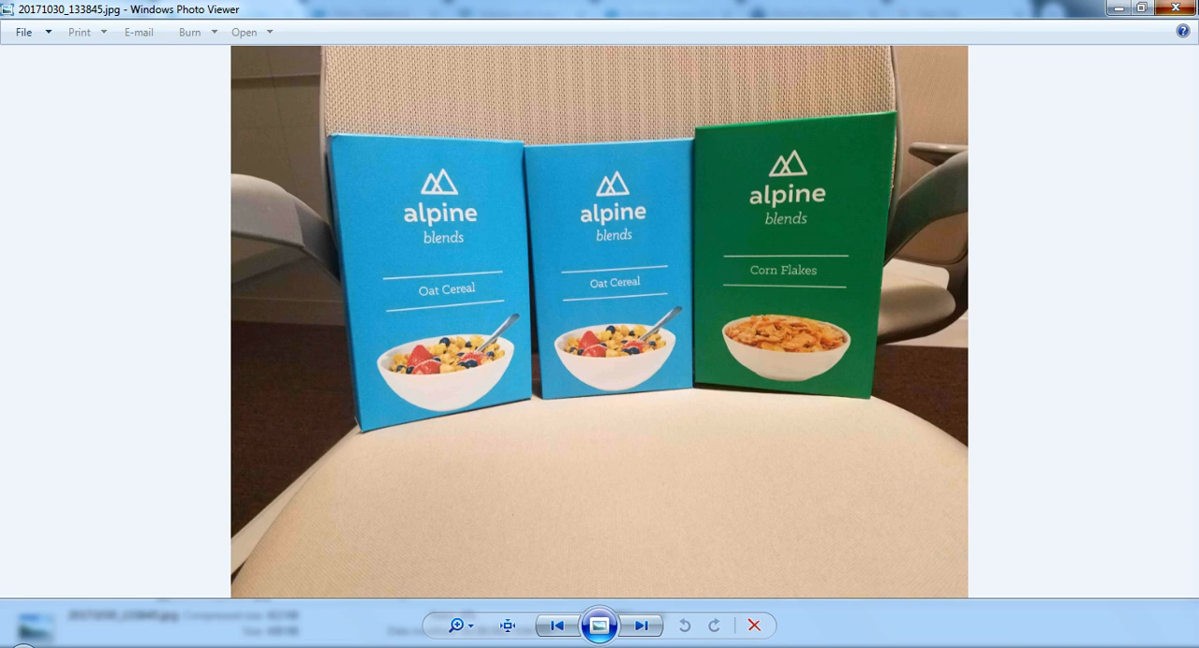
{"action": "left_click", "coordinate": [1176, 8]}
Step: Open annotations.csv from the alpine folder in Excel and widen the image_url and box0 columns to show their full contents
{"action": "scroll", "coordinate": [1192, 356], "scroll_direction": "down", "scroll_amount": 3}
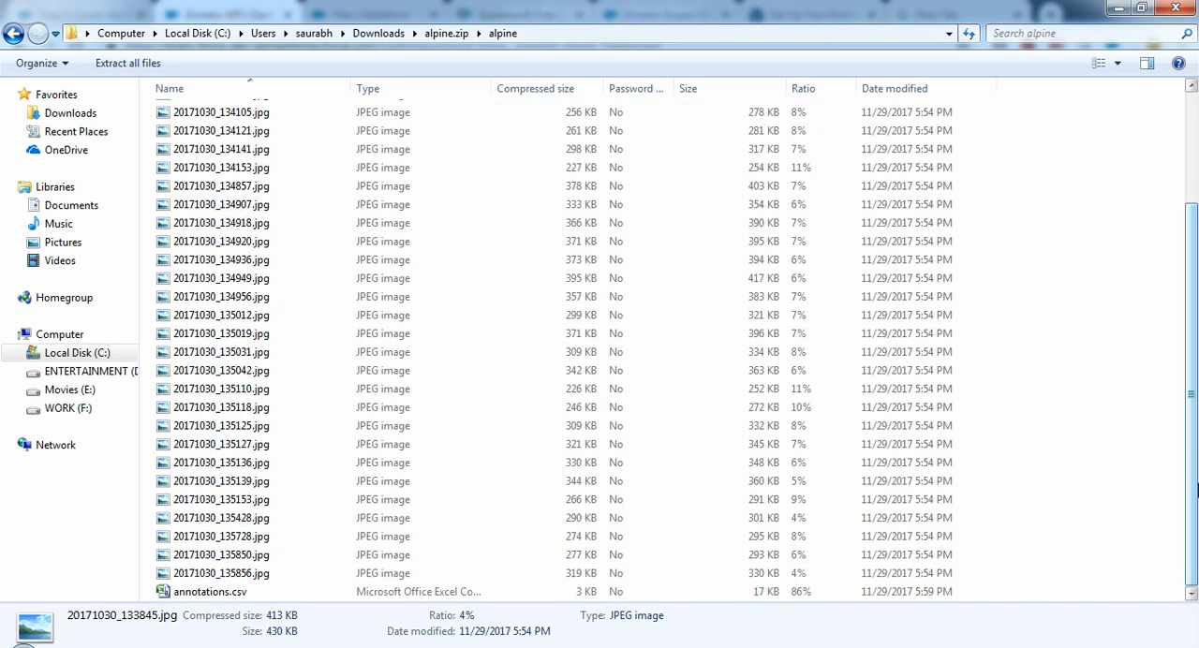
{"action": "left_click", "coordinate": [226, 593]}
{"action": "double_click", "coordinate": [226, 593]}
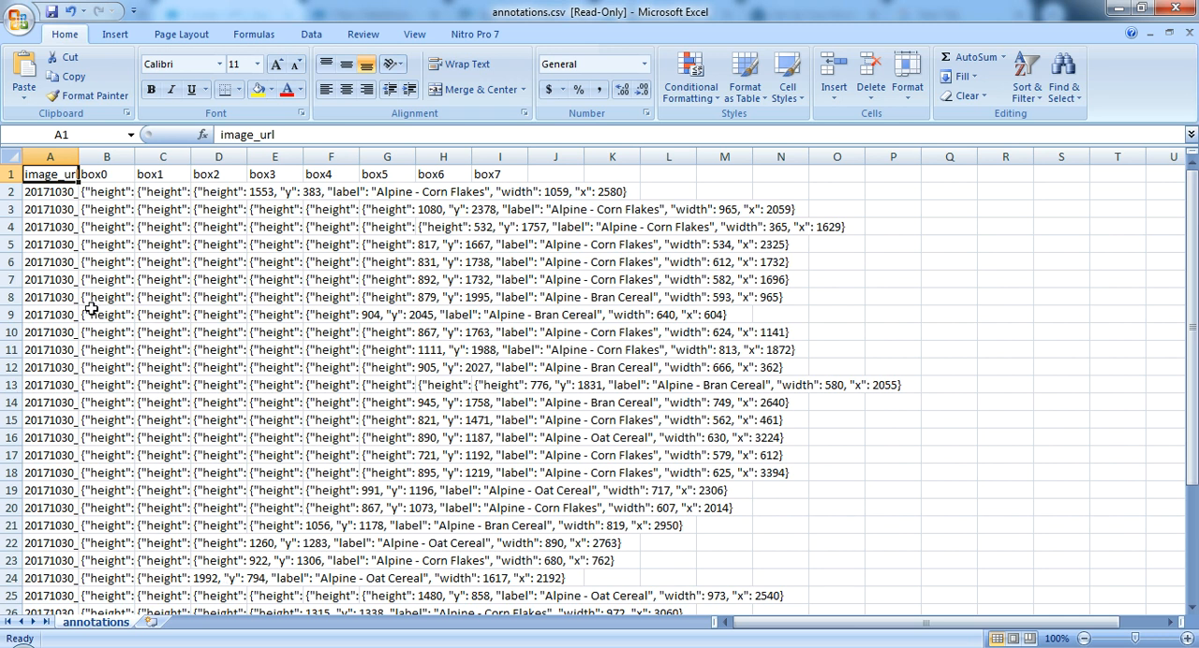
{"action": "left_click_drag", "start_coordinate": [79, 157], "coordinate": [210, 157]}
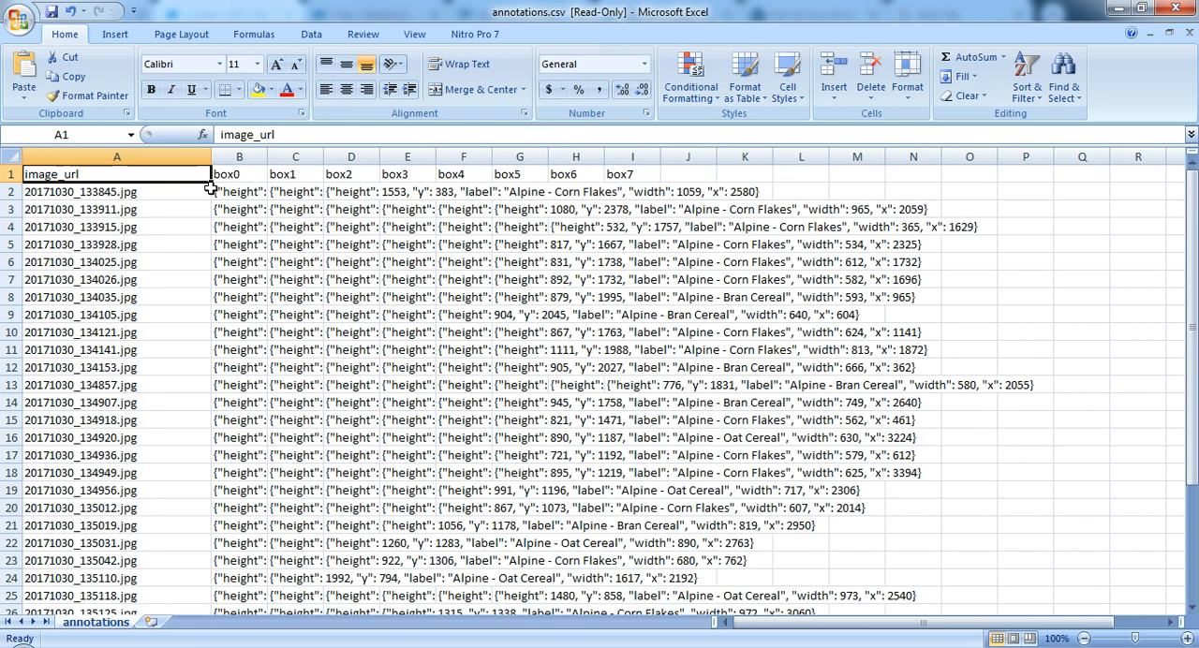
{"action": "double_click", "coordinate": [267, 156]}
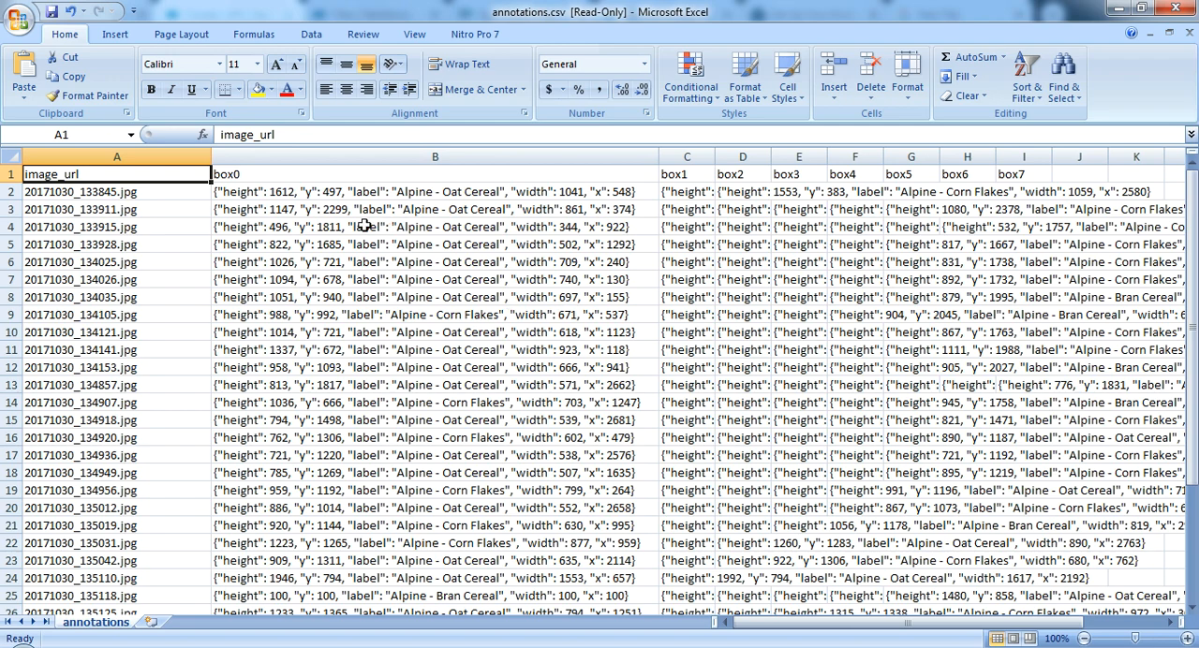
Step: Widen the box1, box2 and box3 columns to show their full contents and look across the bounding-box columns
{"action": "double_click", "coordinate": [715, 156]}
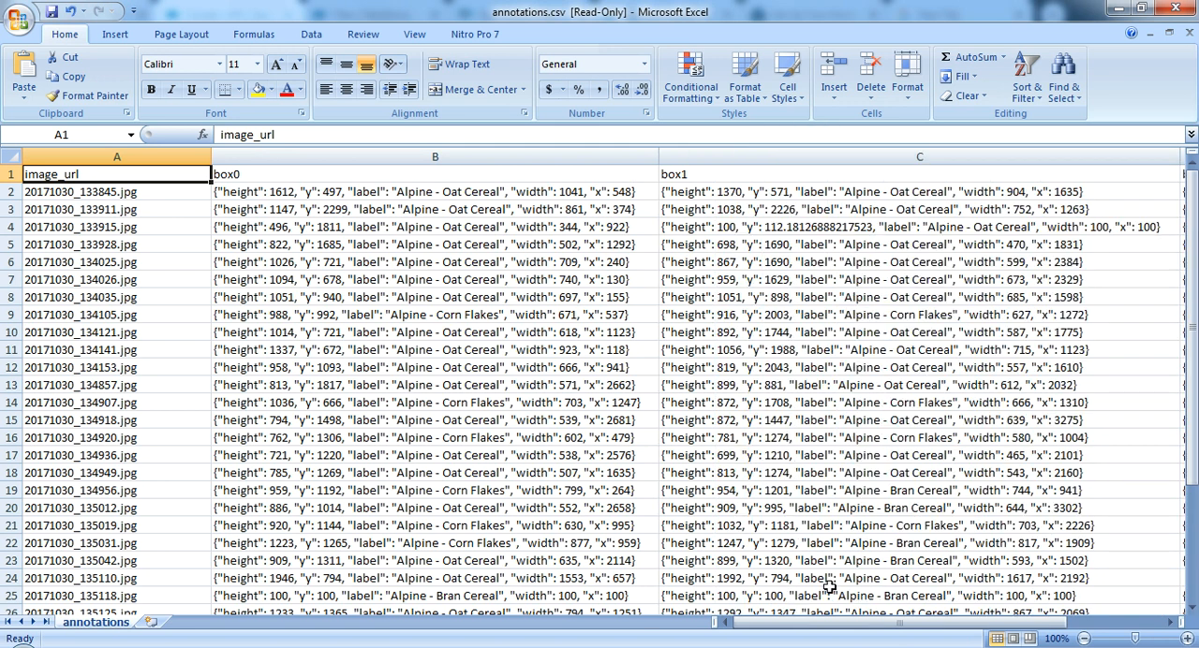
{"action": "left_click_drag", "start_coordinate": [854, 626], "coordinate": [1001, 637]}
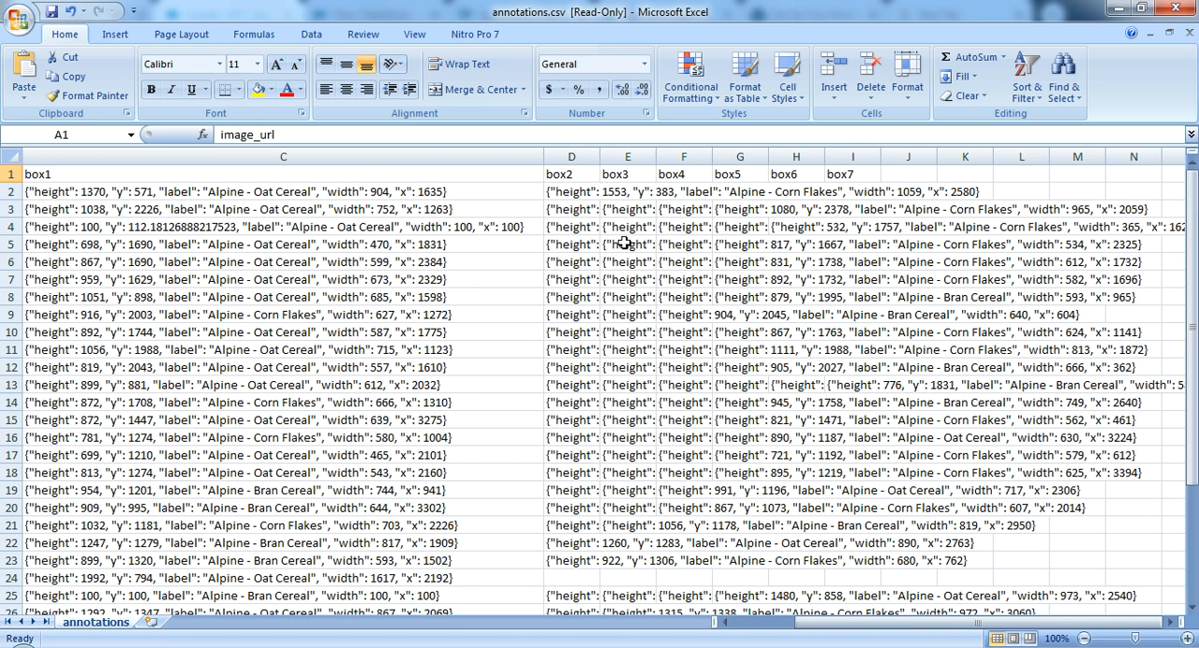
{"action": "double_click", "coordinate": [601, 152]}
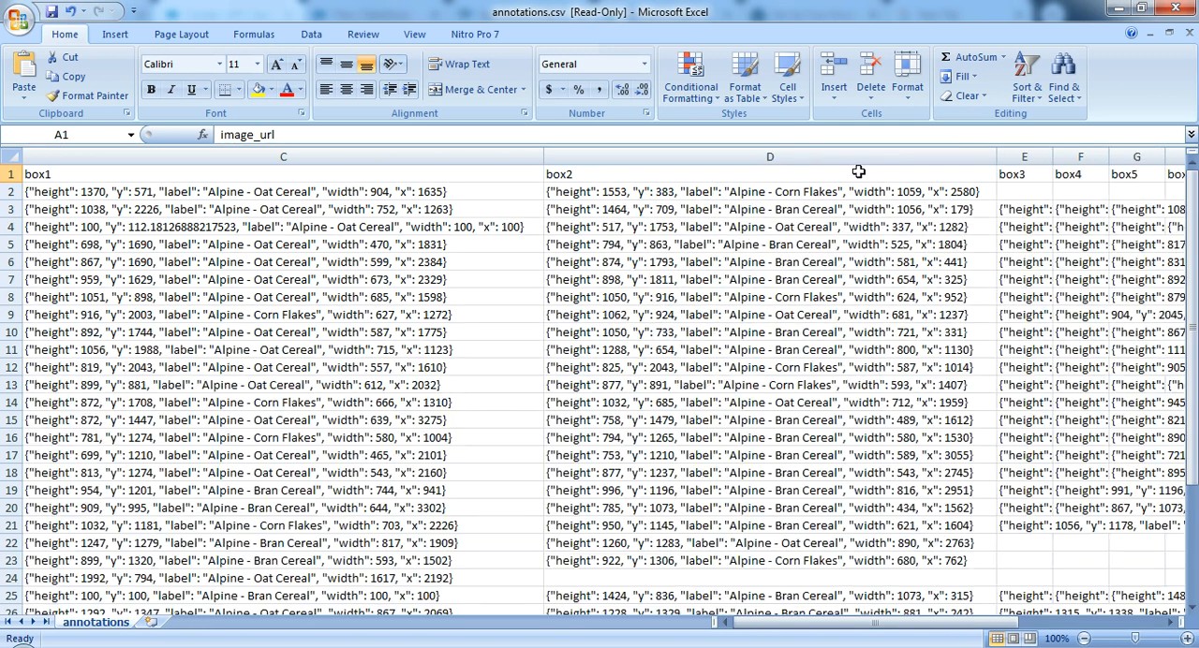
{"action": "double_click", "coordinate": [1055, 156]}
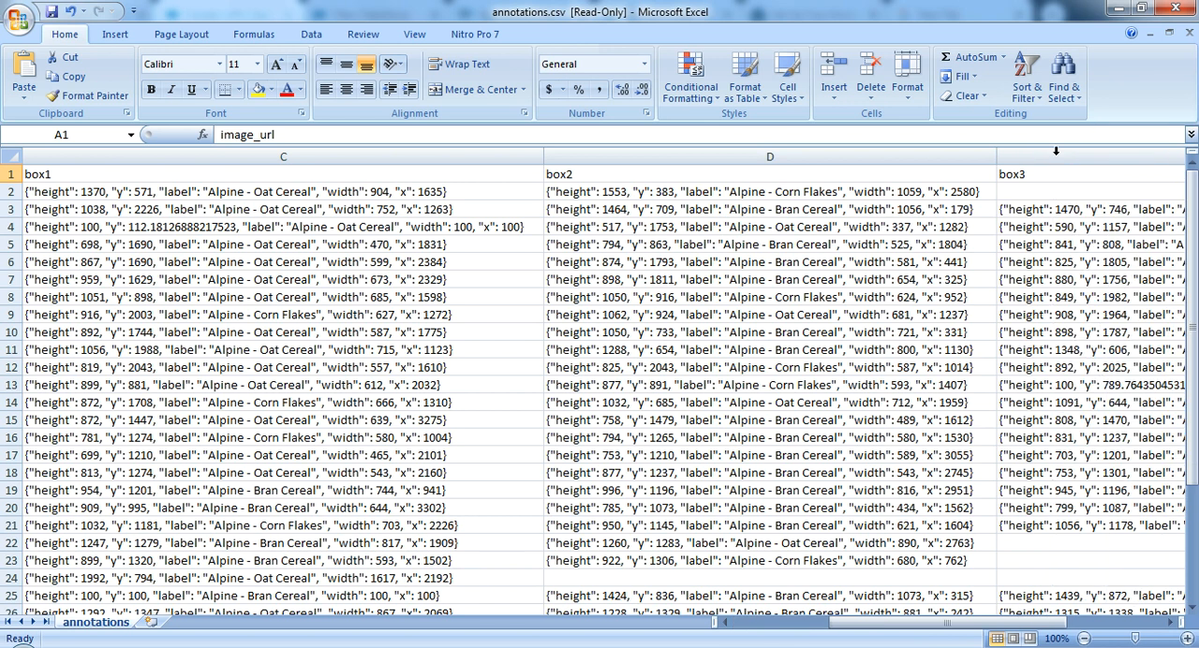
{"action": "left_click", "coordinate": [1125, 626]}
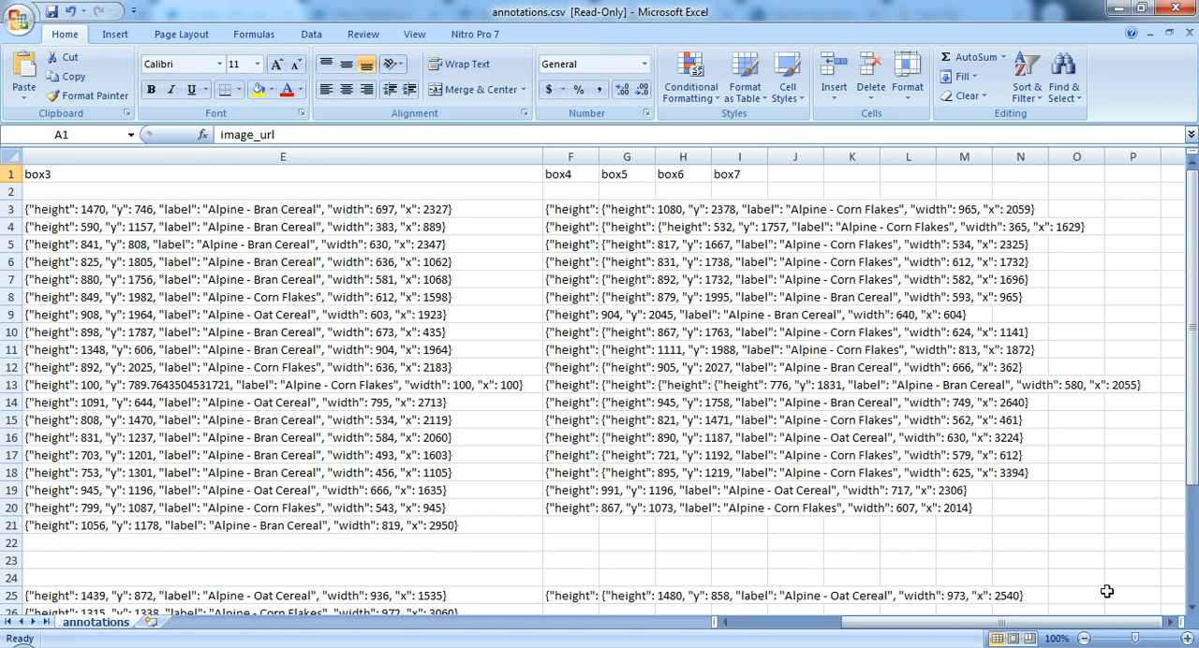
{"action": "left_click_drag", "start_coordinate": [960, 624], "coordinate": [779, 626]}
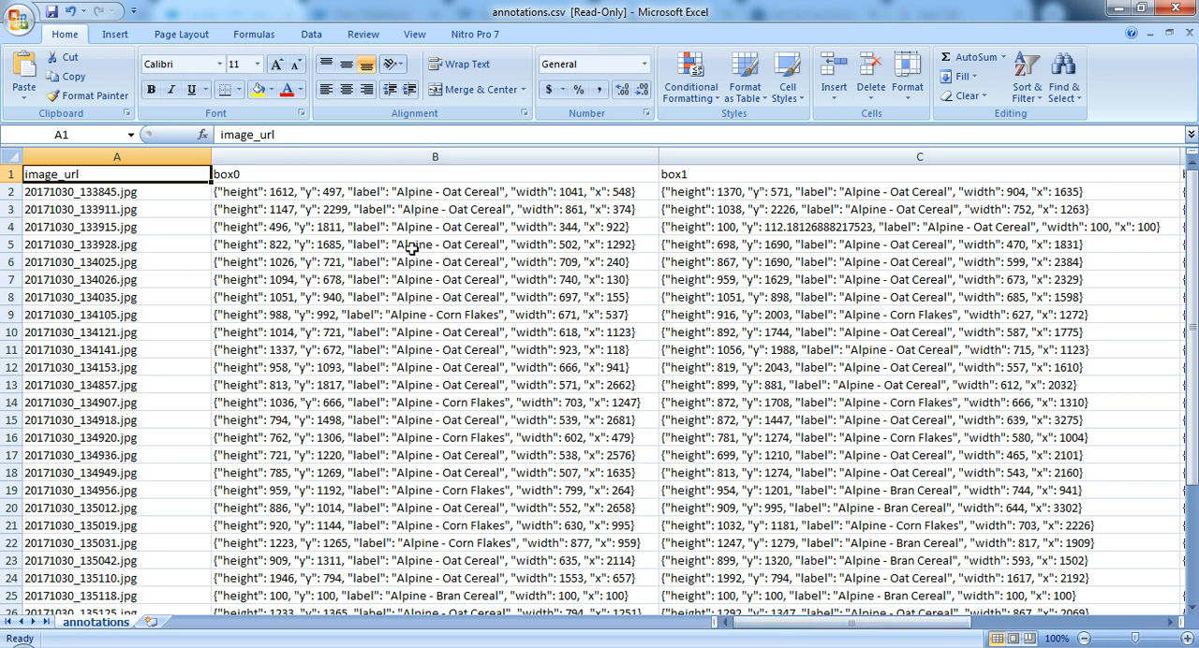
Step: Inspect the box0 annotation of 20171030_133845.jpg, close annotations.csv without saving, and switch back to the Einstein dashboard in Chrome
{"action": "left_click", "coordinate": [372, 190]}
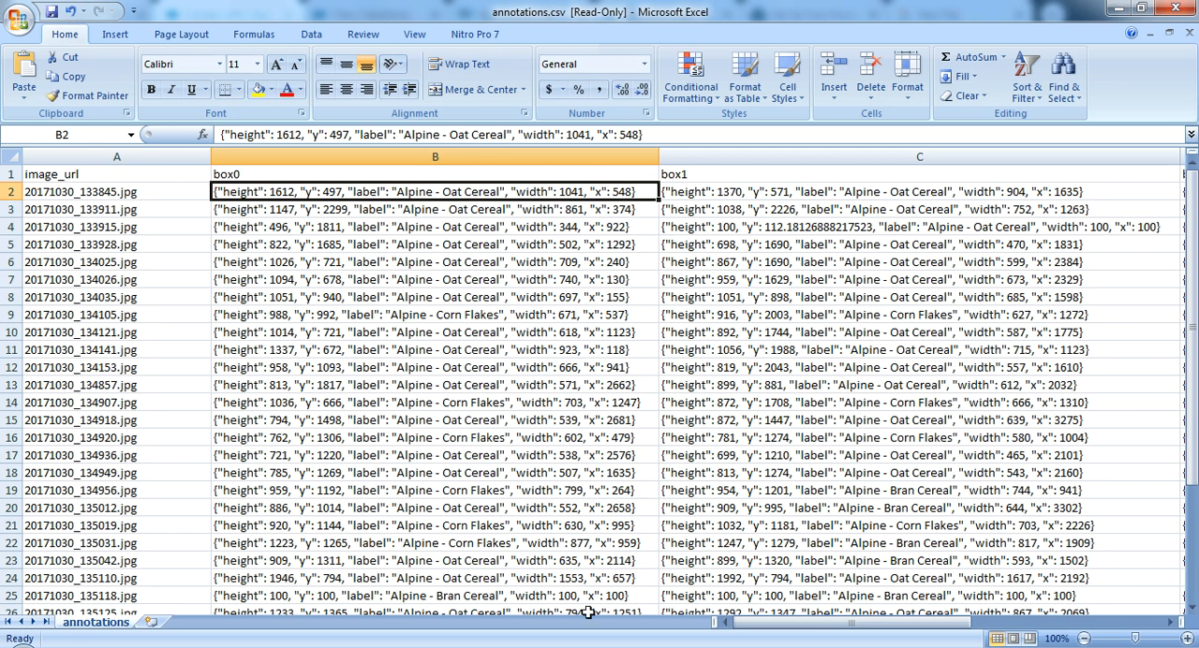
{"action": "left_click", "coordinate": [1177, 7]}
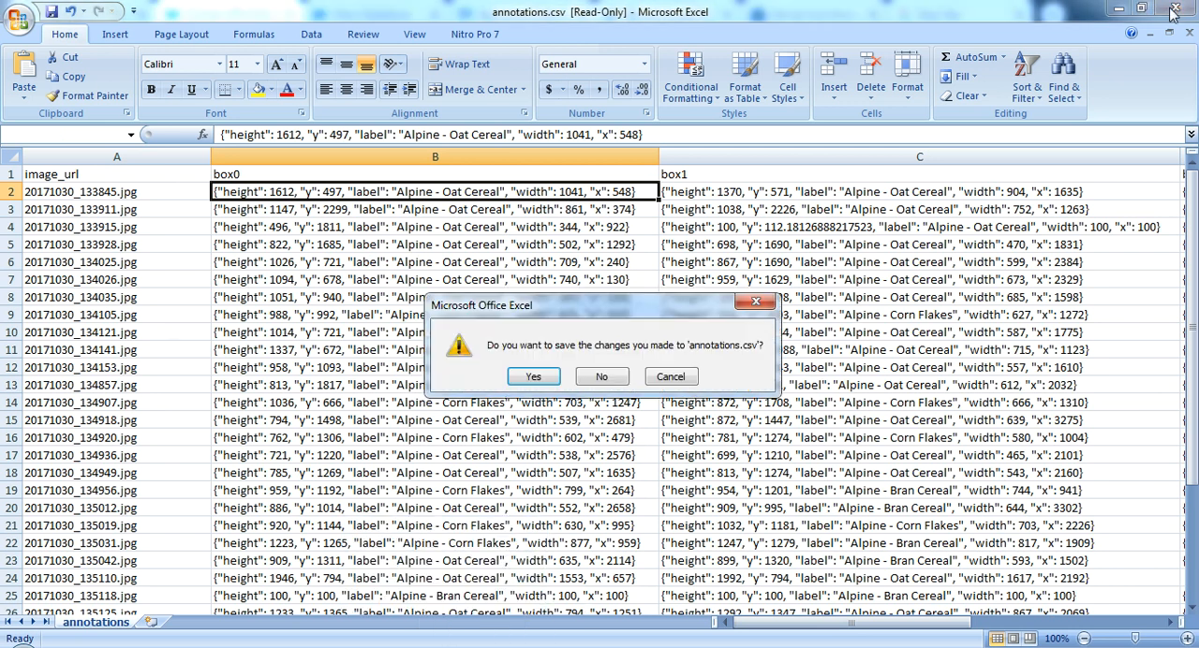
{"action": "left_click", "coordinate": [610, 377]}
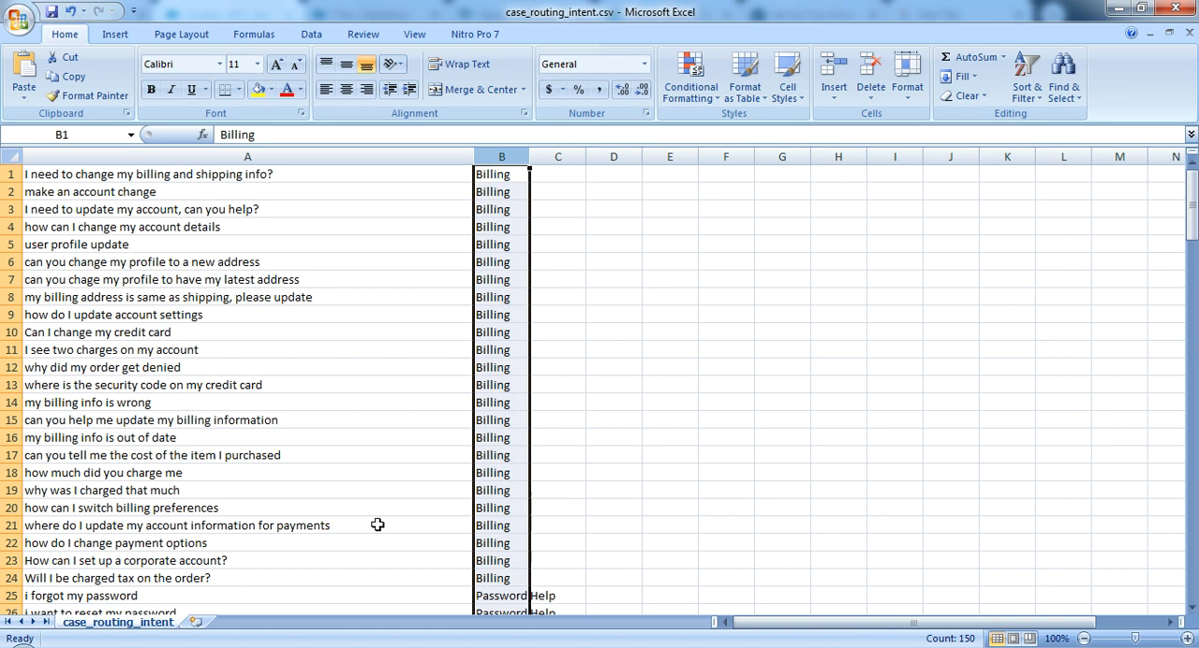
{"action": "left_click", "coordinate": [414, 647]}
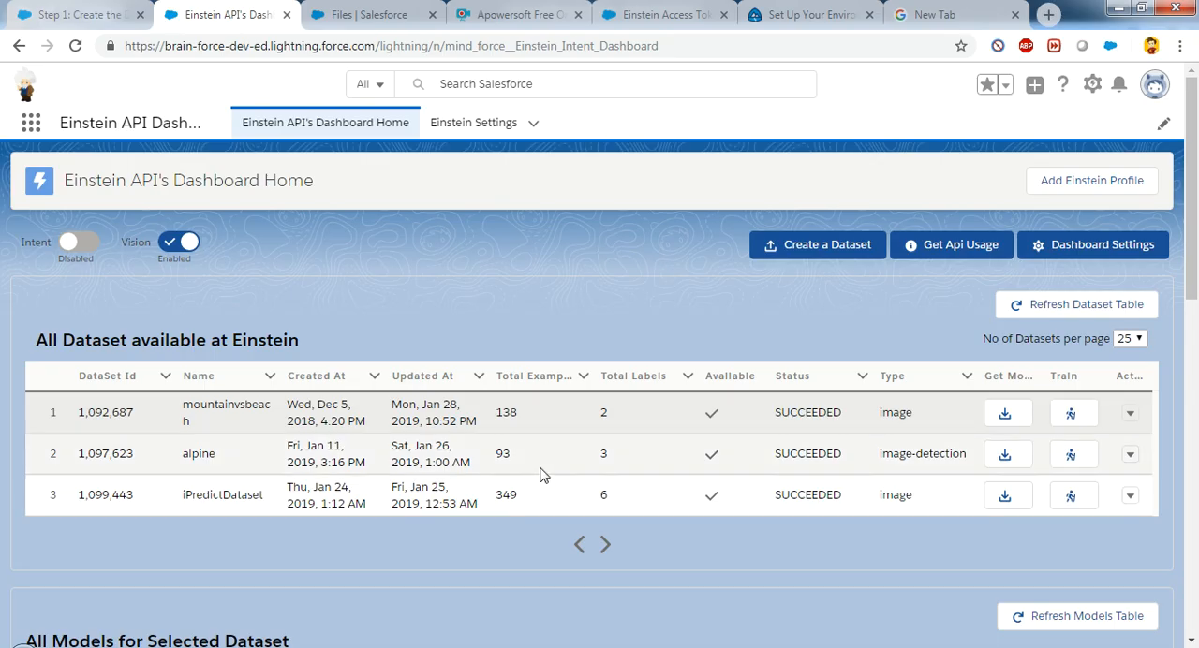
Step: Load the models of the alpine dataset and open the prediction dialog for the ALPINE model
{"action": "left_click", "coordinate": [1010, 459]}
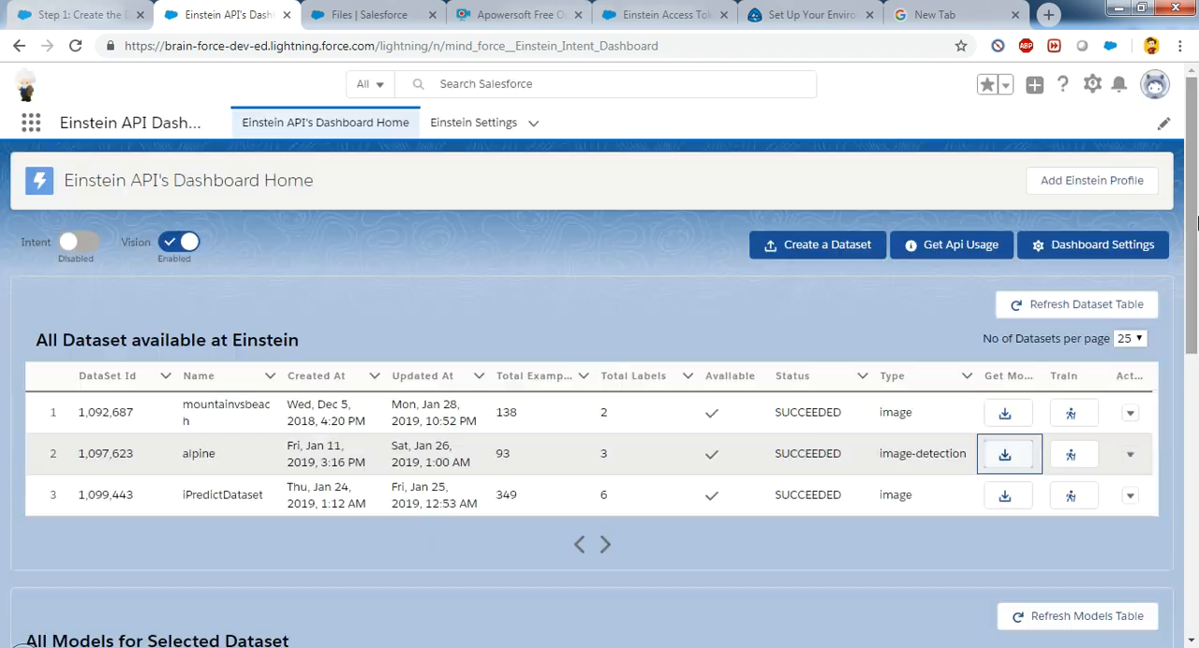
{"action": "left_click_drag", "start_coordinate": [1193, 218], "coordinate": [1197, 369]}
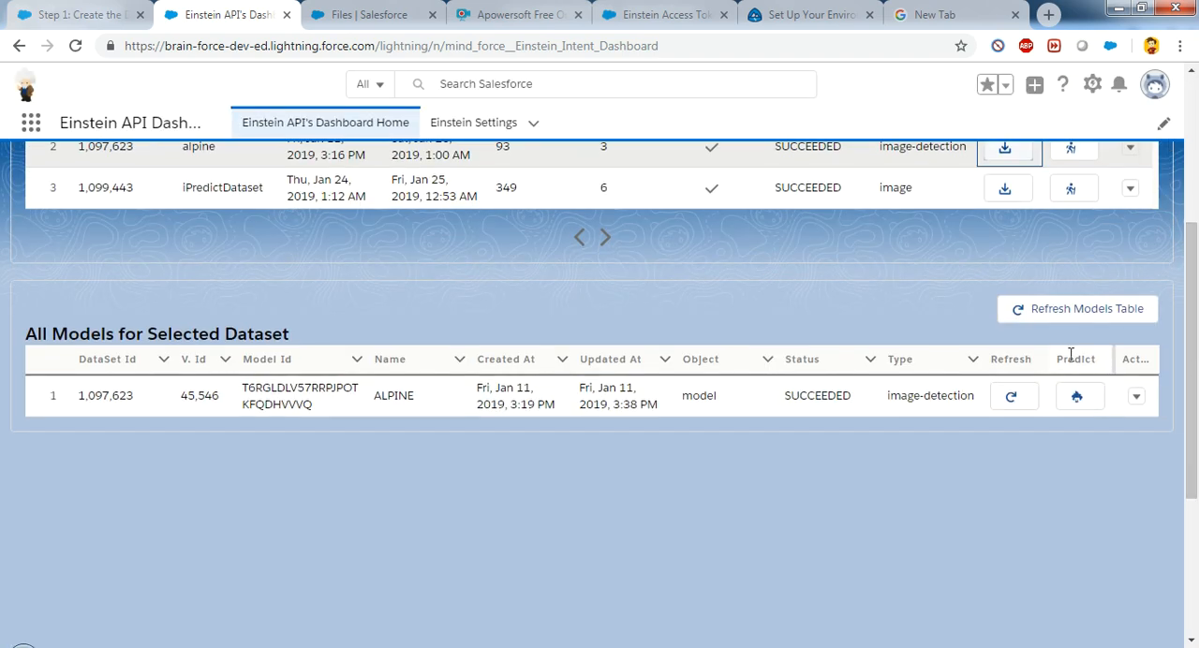
{"action": "left_click", "coordinate": [1083, 398]}
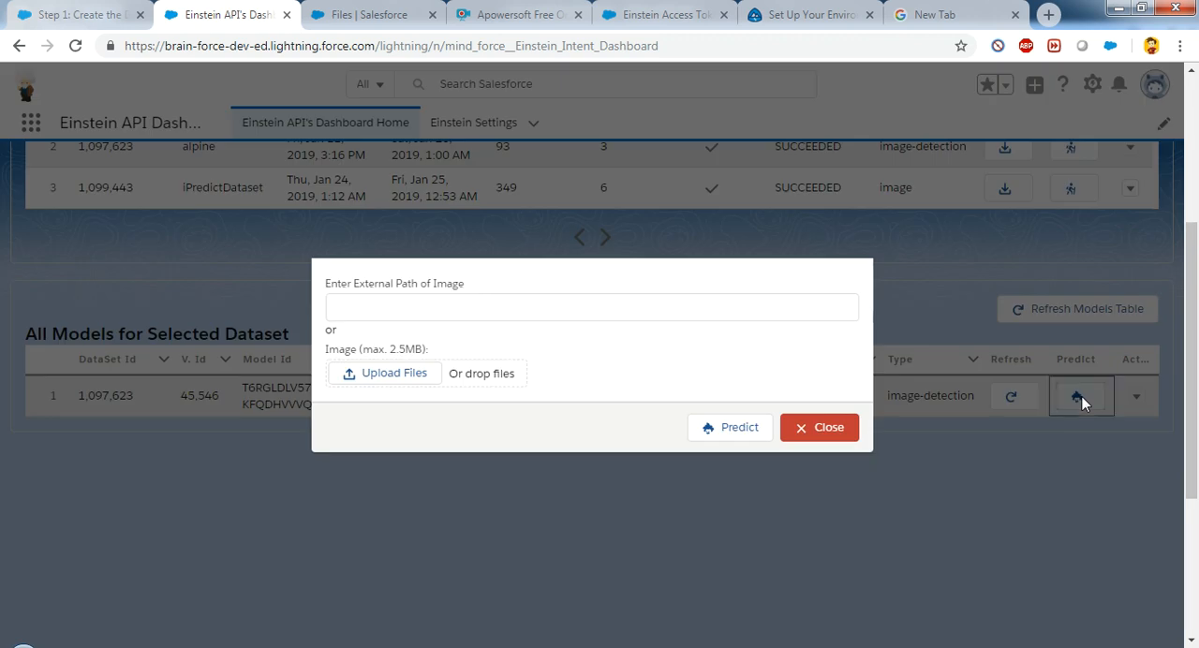
Step: Upload 20171030_133845.jpg from the nested alpine folder in Downloads and run the prediction on it
{"action": "left_click", "coordinate": [393, 374]}
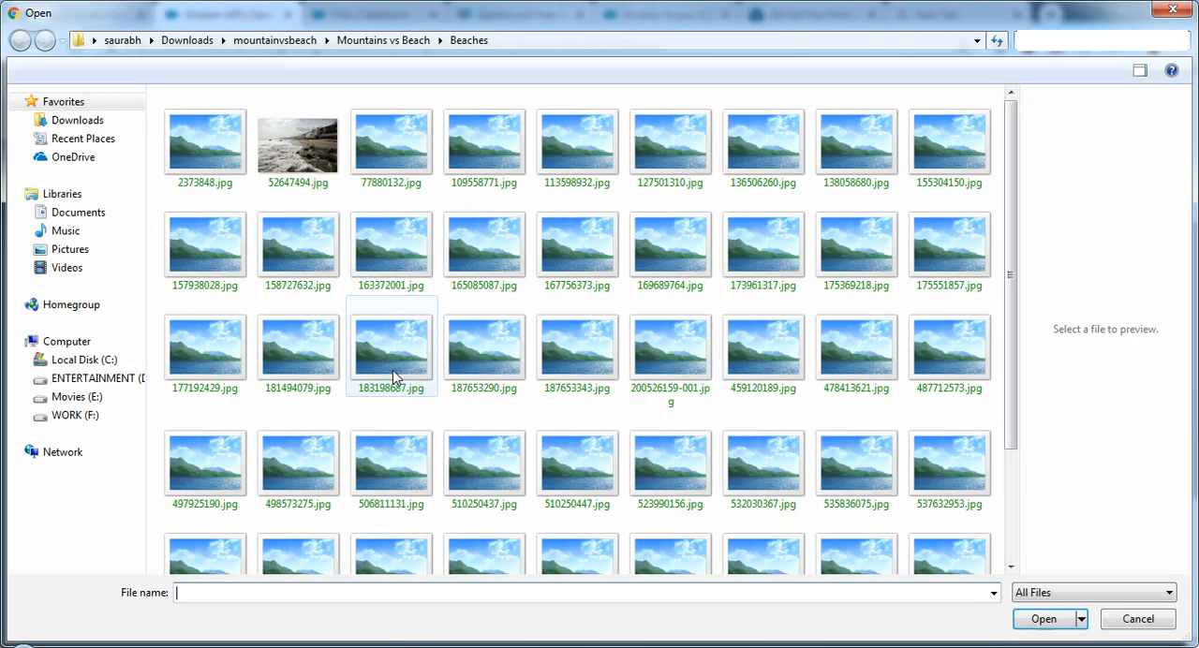
{"action": "left_click", "coordinate": [185, 40]}
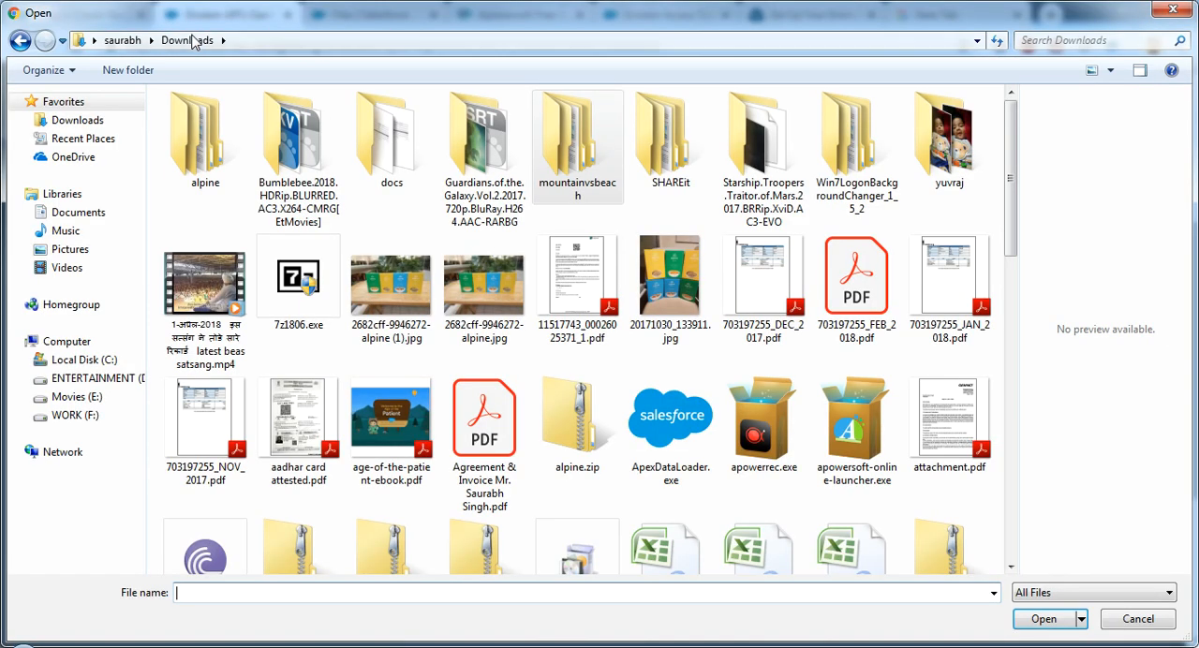
{"action": "double_click", "coordinate": [232, 175]}
{"action": "double_click", "coordinate": [221, 142]}
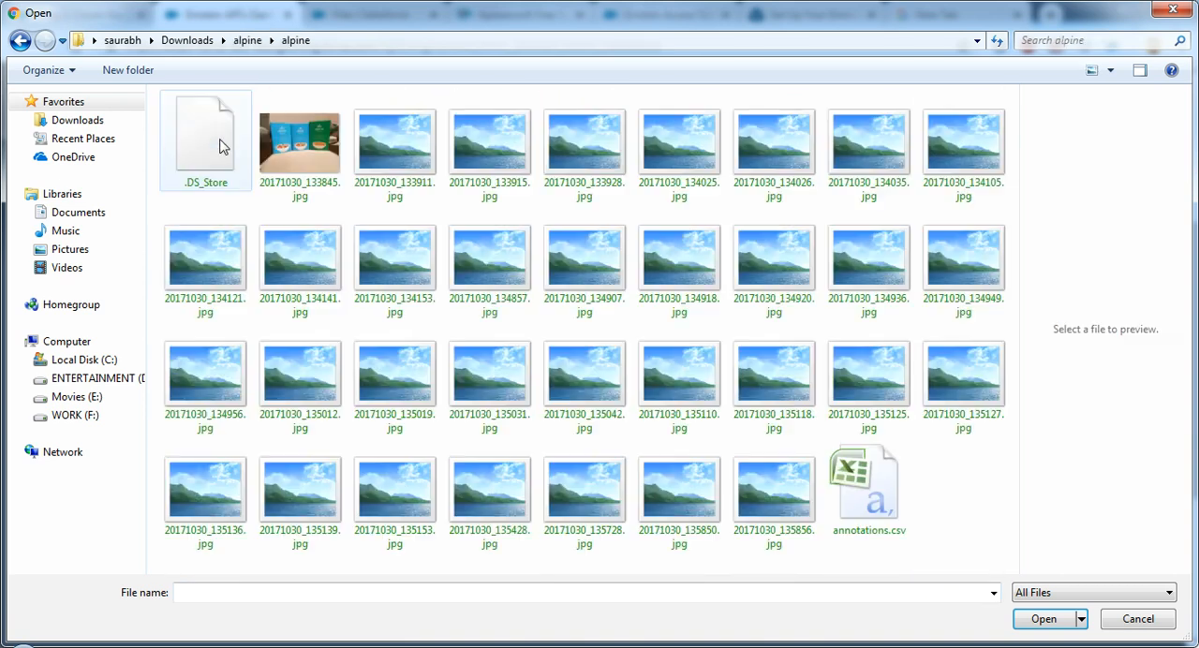
{"action": "double_click", "coordinate": [300, 140]}
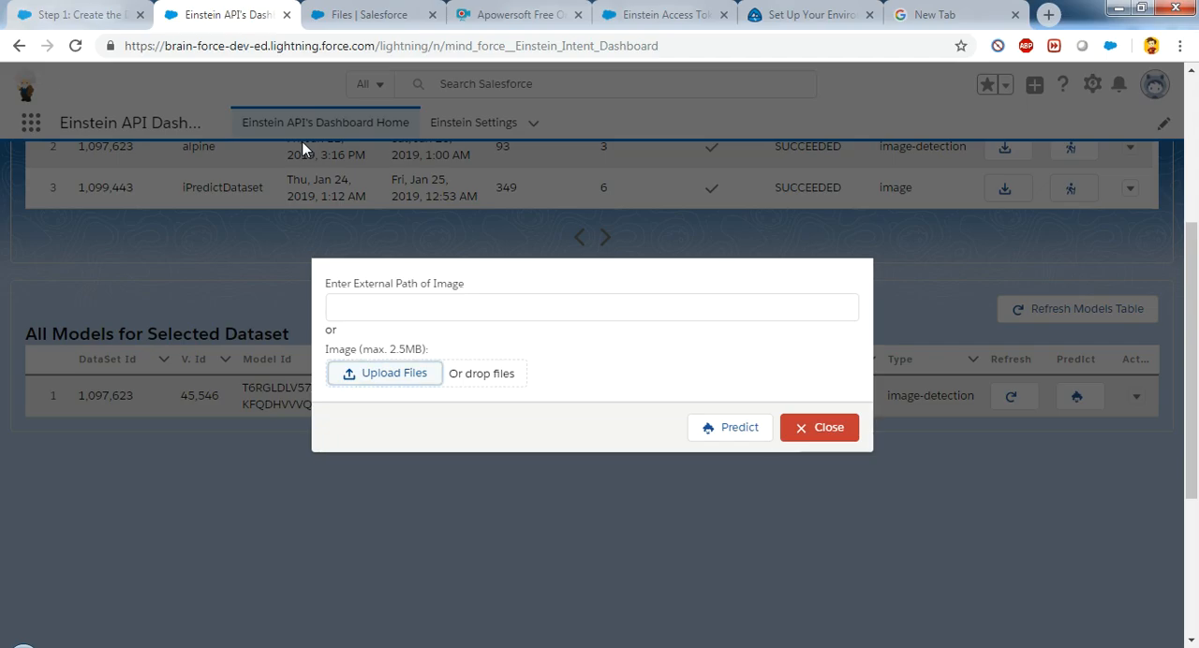
{"action": "left_click", "coordinate": [728, 433]}
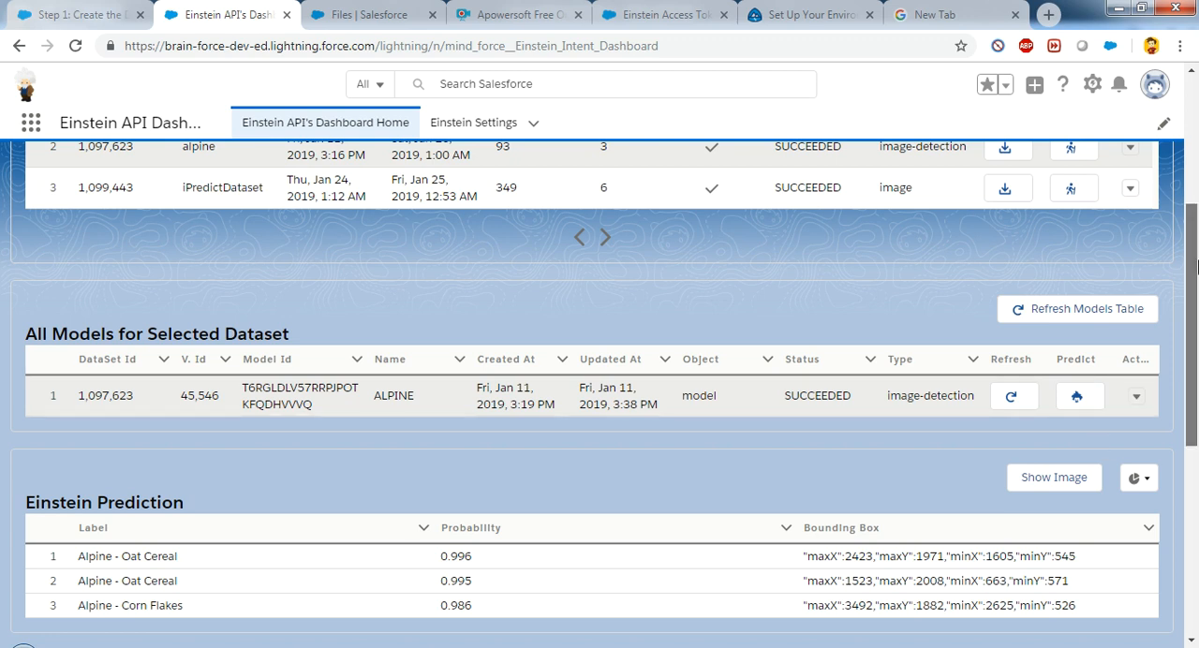
Step: Show the predicted image, examine the labels placed under the cereal boxes, and close the image
{"action": "scroll", "coordinate": [1197, 300], "scroll_direction": "down", "scroll_amount": 1}
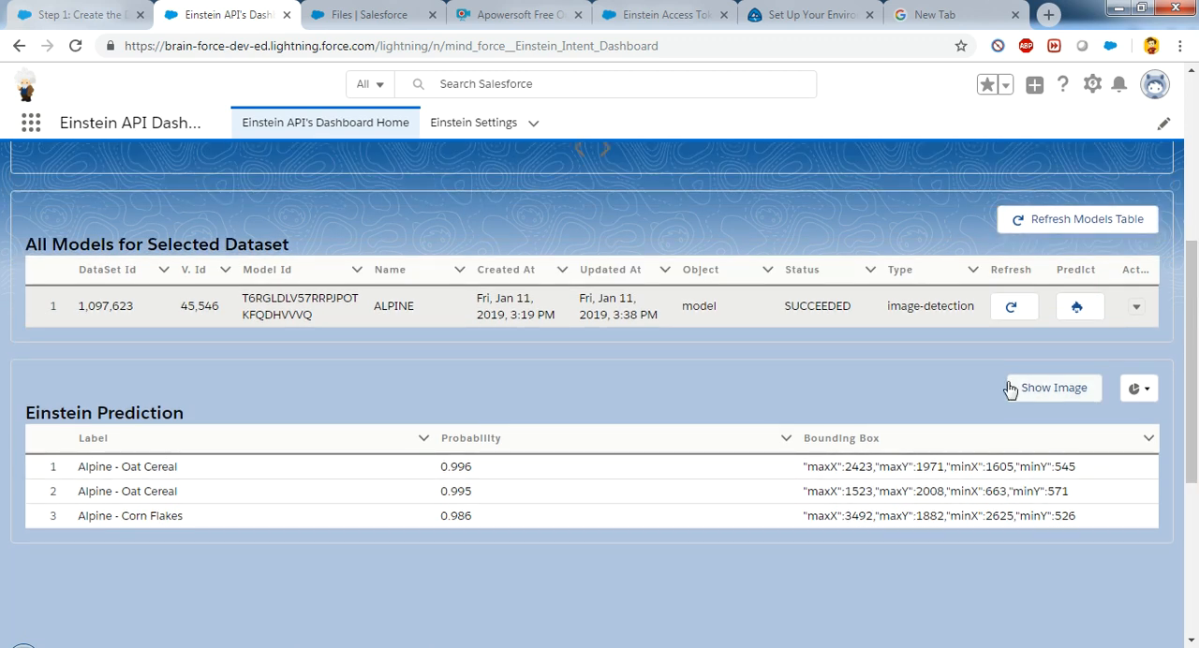
{"action": "left_click", "coordinate": [1054, 388]}
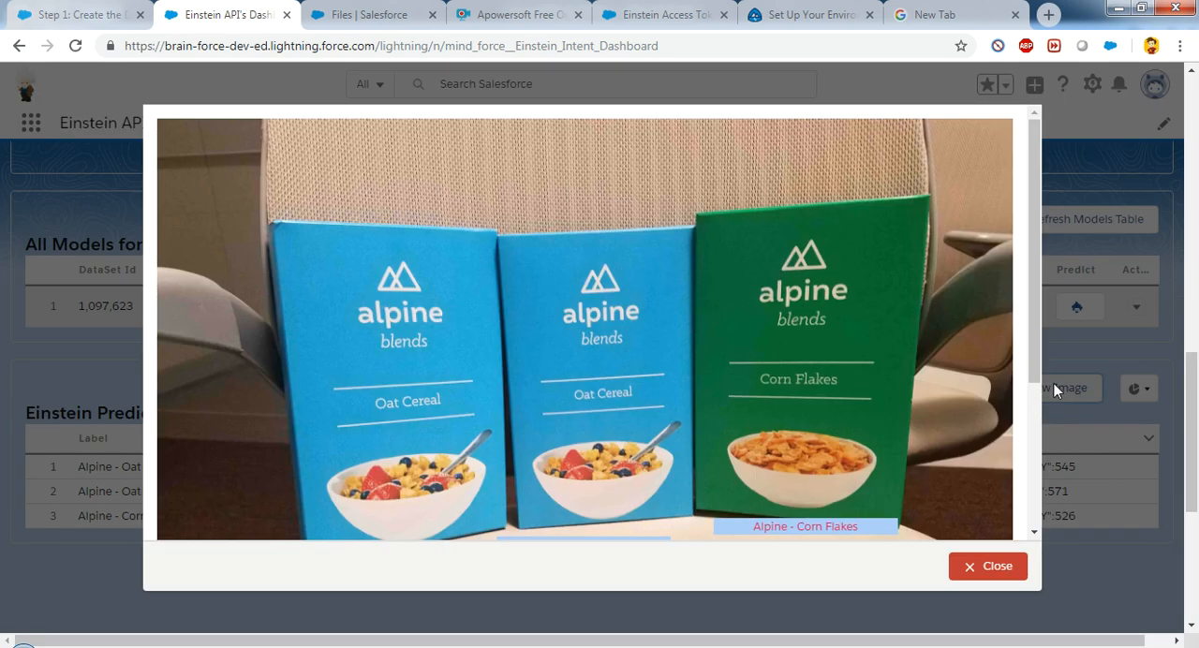
{"action": "left_click_drag", "start_coordinate": [1034, 254], "coordinate": [1010, 334]}
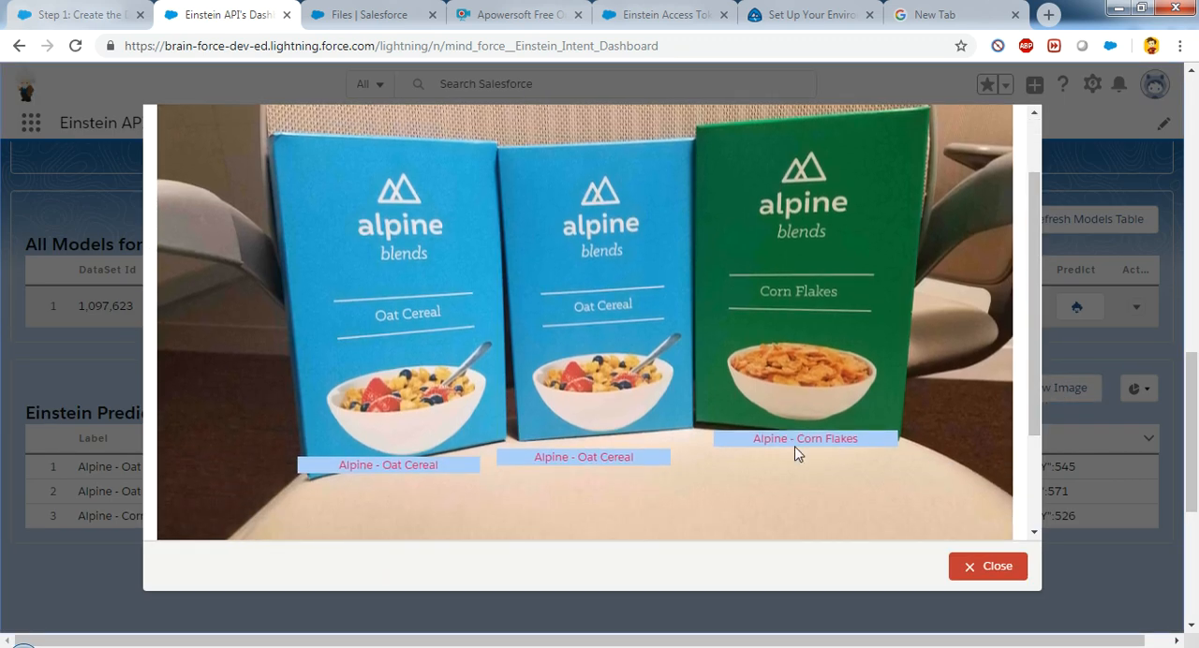
{"action": "left_click_drag", "start_coordinate": [757, 439], "coordinate": [846, 440]}
{"action": "left_click", "coordinate": [442, 464]}
{"action": "left_click", "coordinate": [999, 567]}
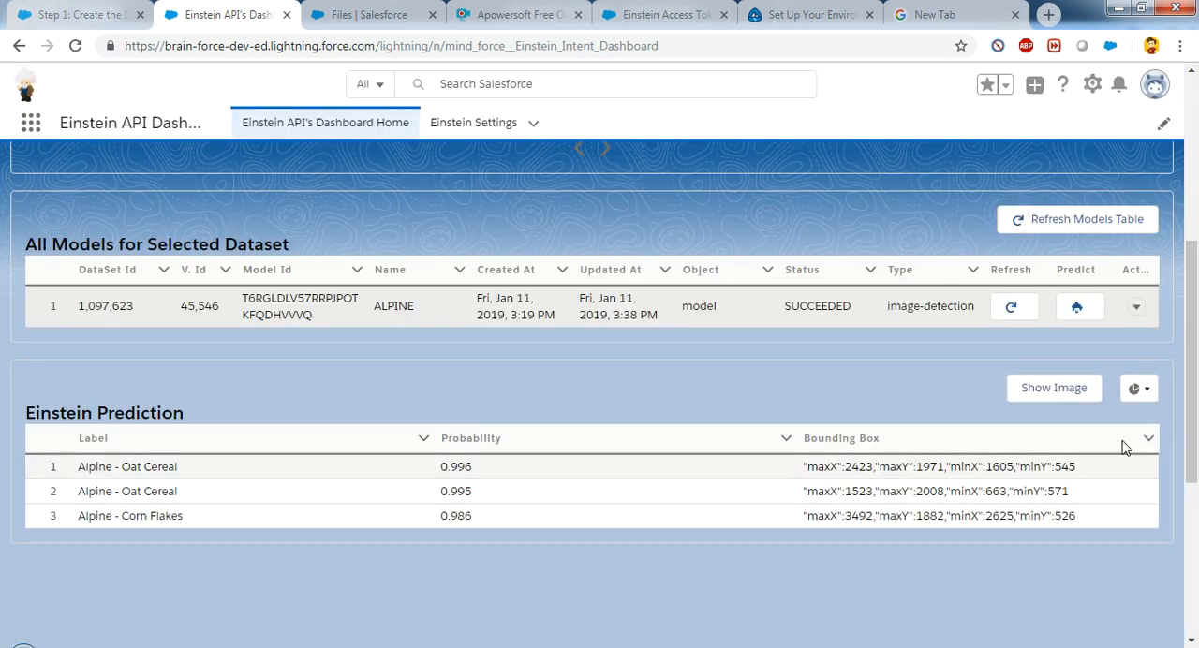
Step: Show the alpine prediction results as a pie chart and close the chart
{"action": "left_click", "coordinate": [1138, 388]}
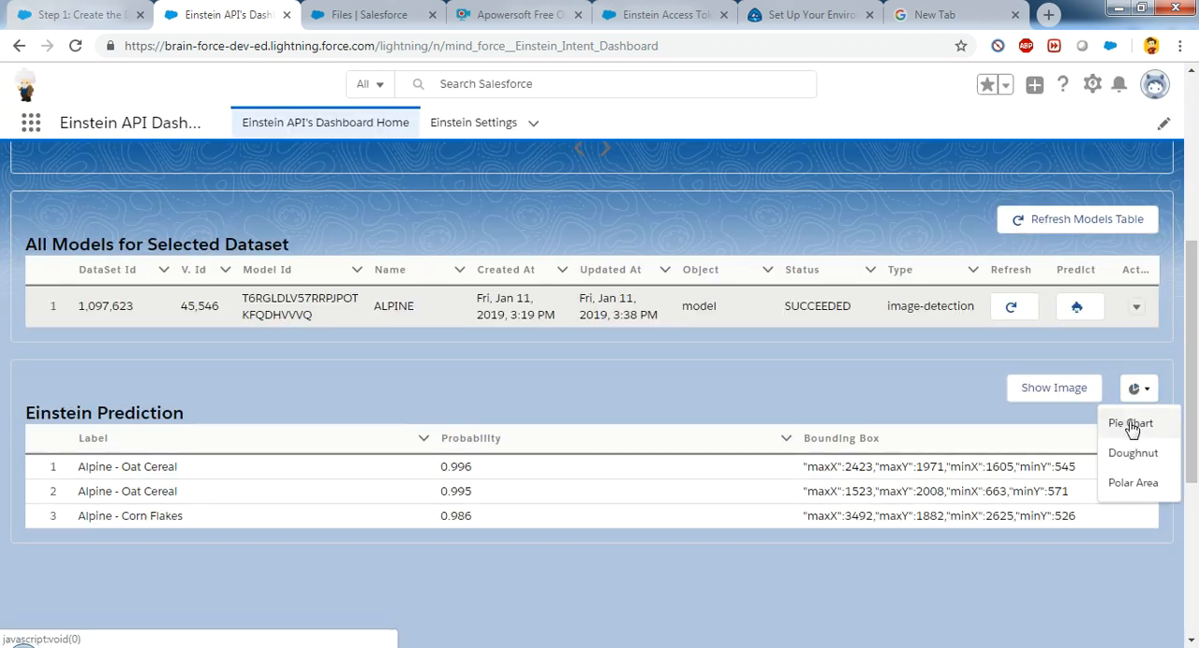
{"action": "left_click", "coordinate": [1132, 425]}
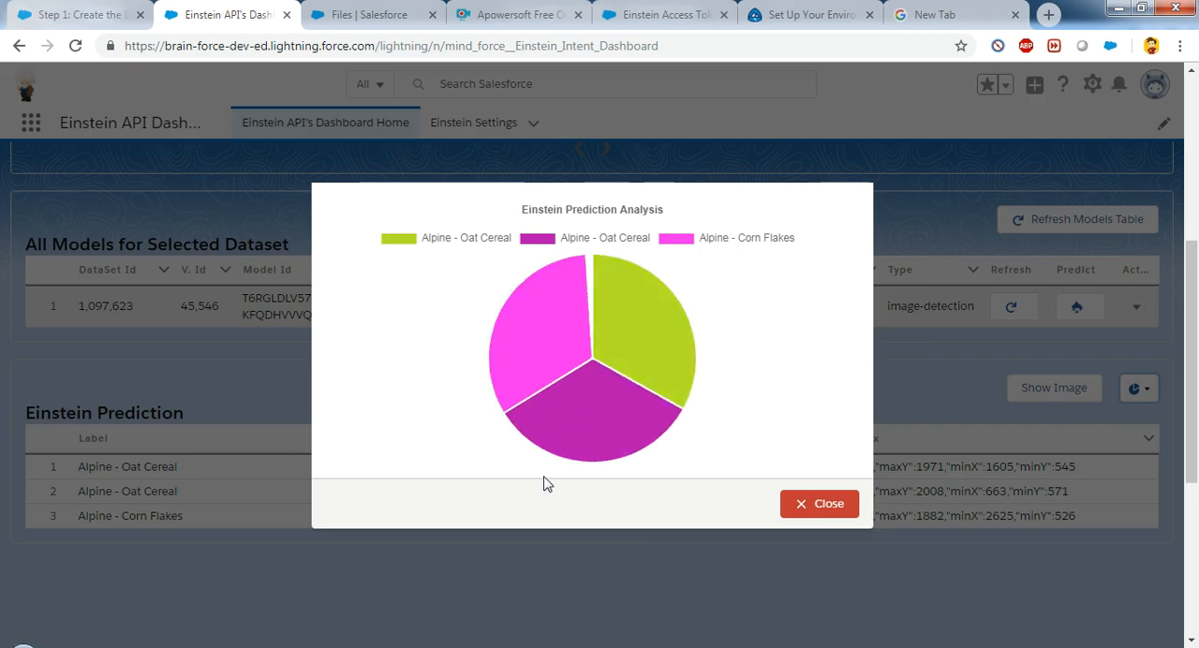
{"action": "left_click", "coordinate": [829, 503]}
Step: Show the details of the ALPINE model, read through the API output and close it
{"action": "left_click_drag", "start_coordinate": [1194, 386], "coordinate": [1195, 296]}
{"action": "scroll", "coordinate": [1188, 319], "scroll_direction": "down", "scroll_amount": 2}
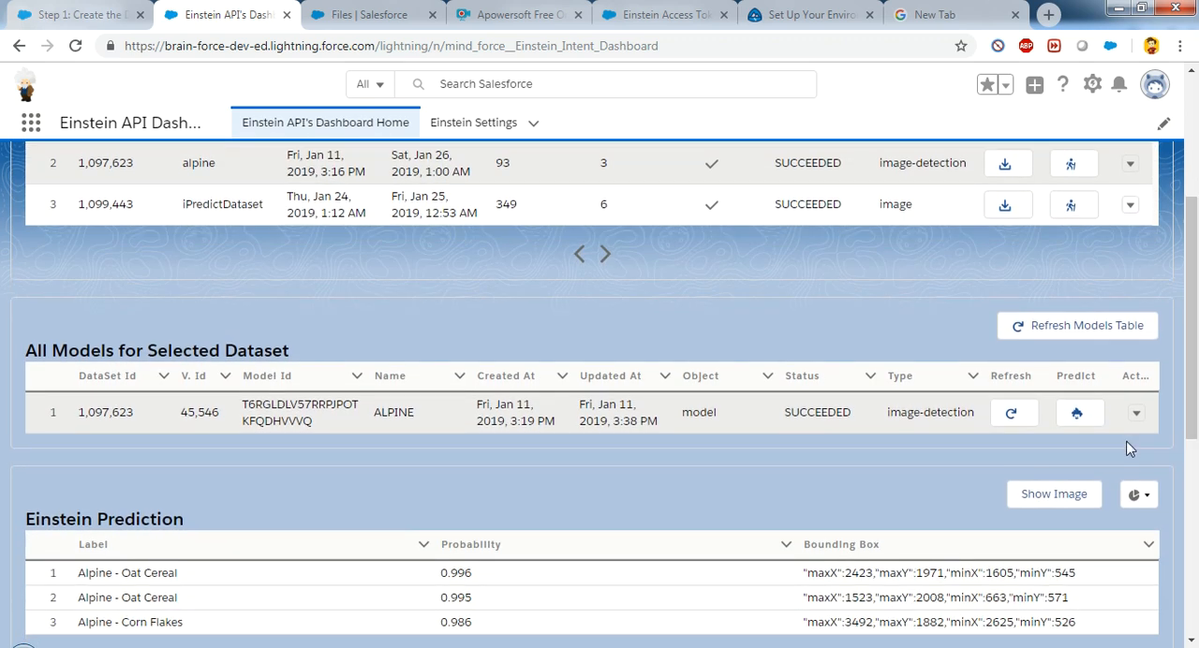
{"action": "left_click", "coordinate": [1136, 414]}
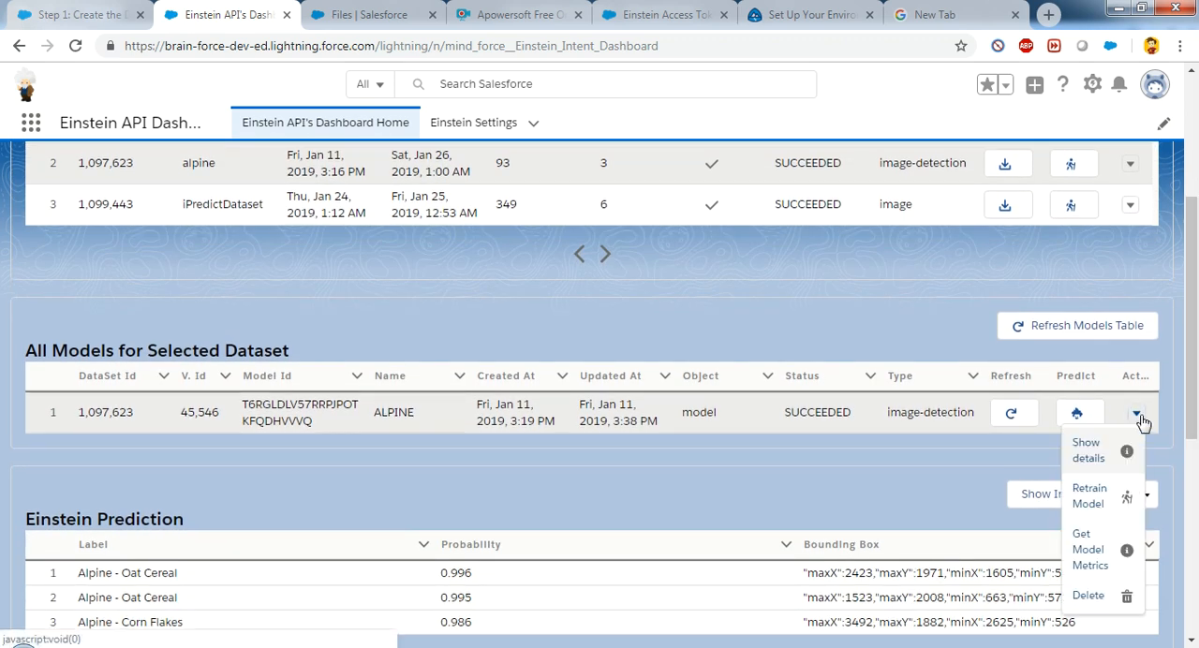
{"action": "left_click_drag", "start_coordinate": [1196, 371], "coordinate": [1192, 415]}
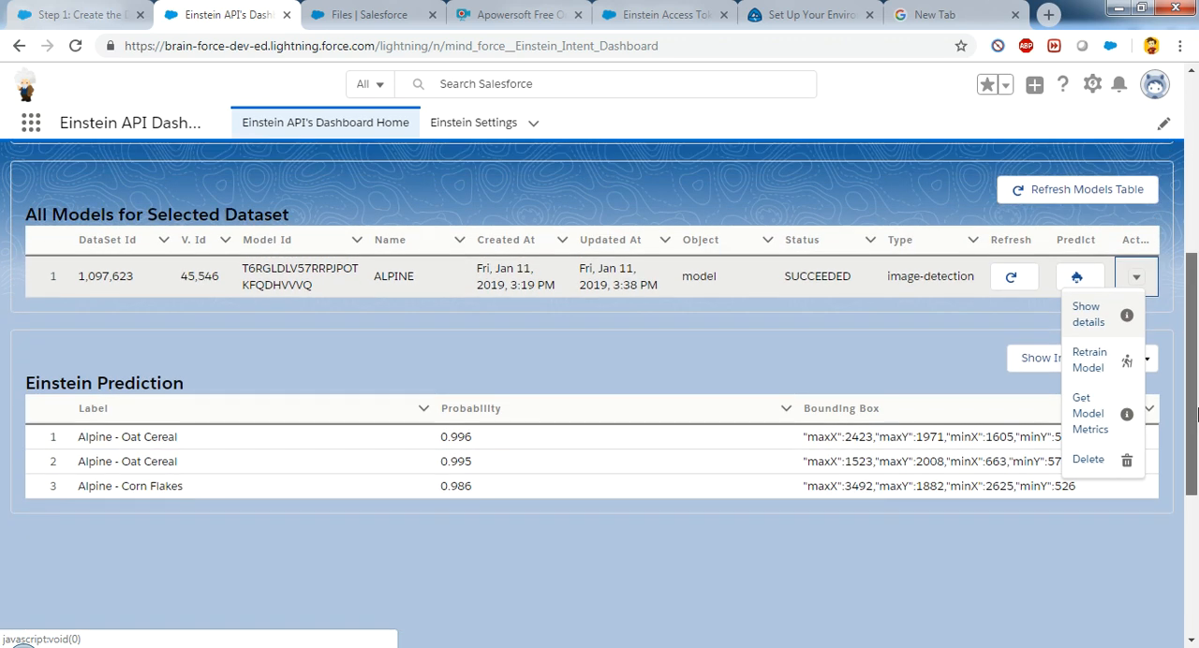
{"action": "left_click", "coordinate": [1088, 319]}
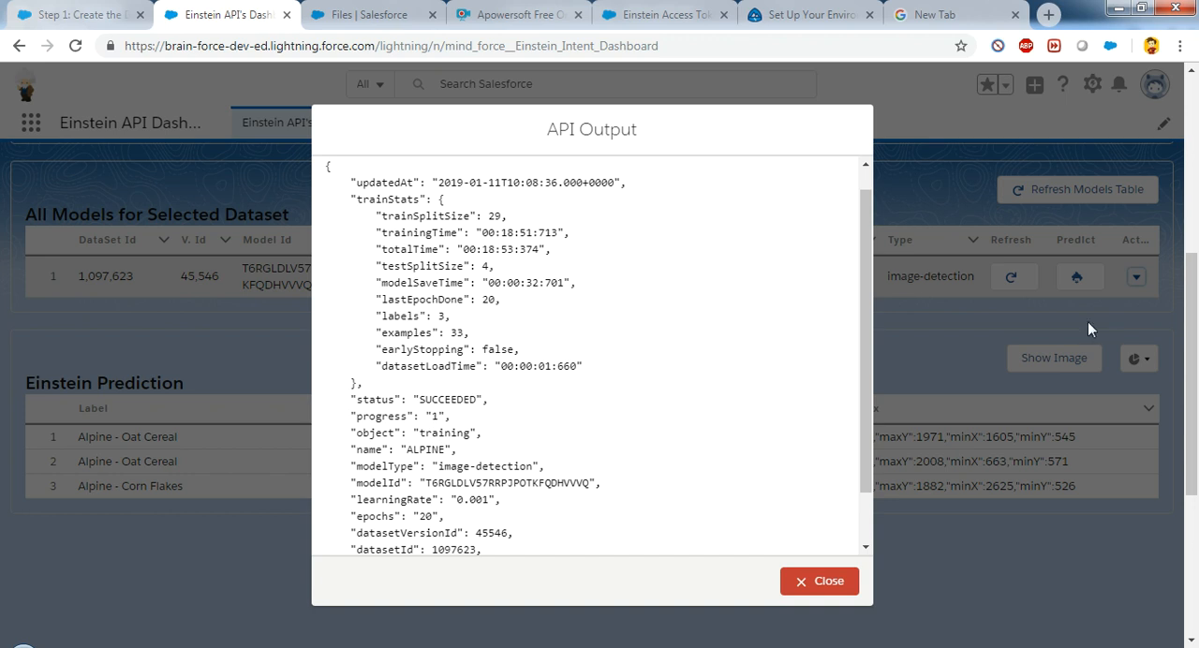
{"action": "left_click_drag", "start_coordinate": [864, 262], "coordinate": [867, 351]}
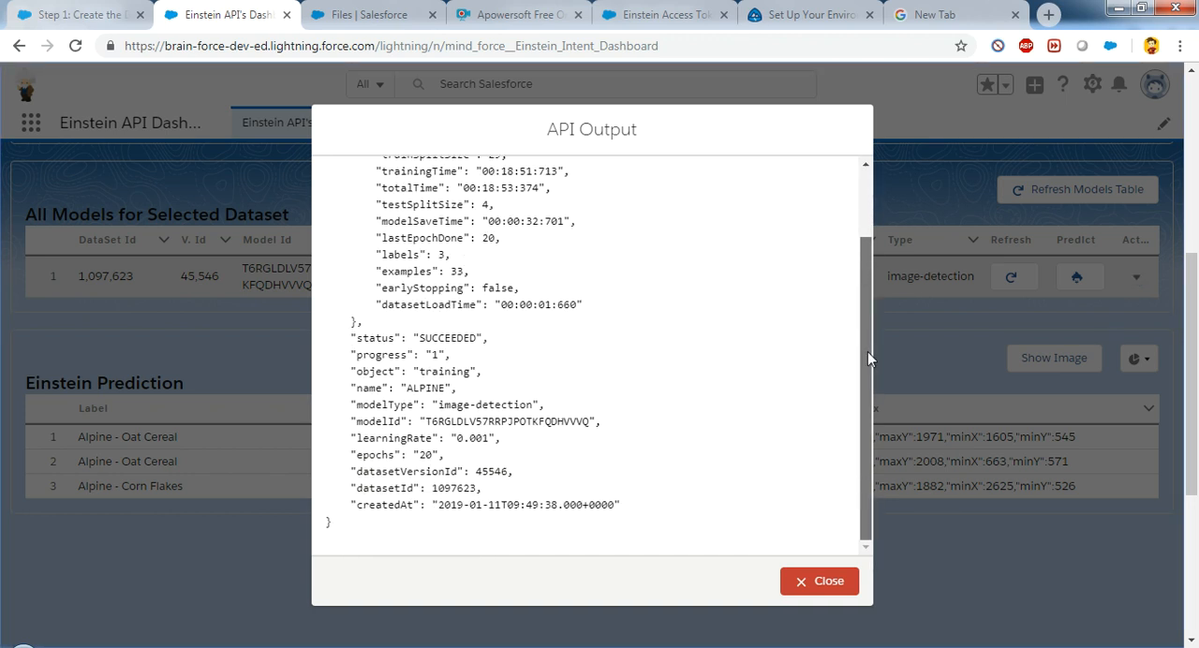
{"action": "left_click", "coordinate": [823, 583]}
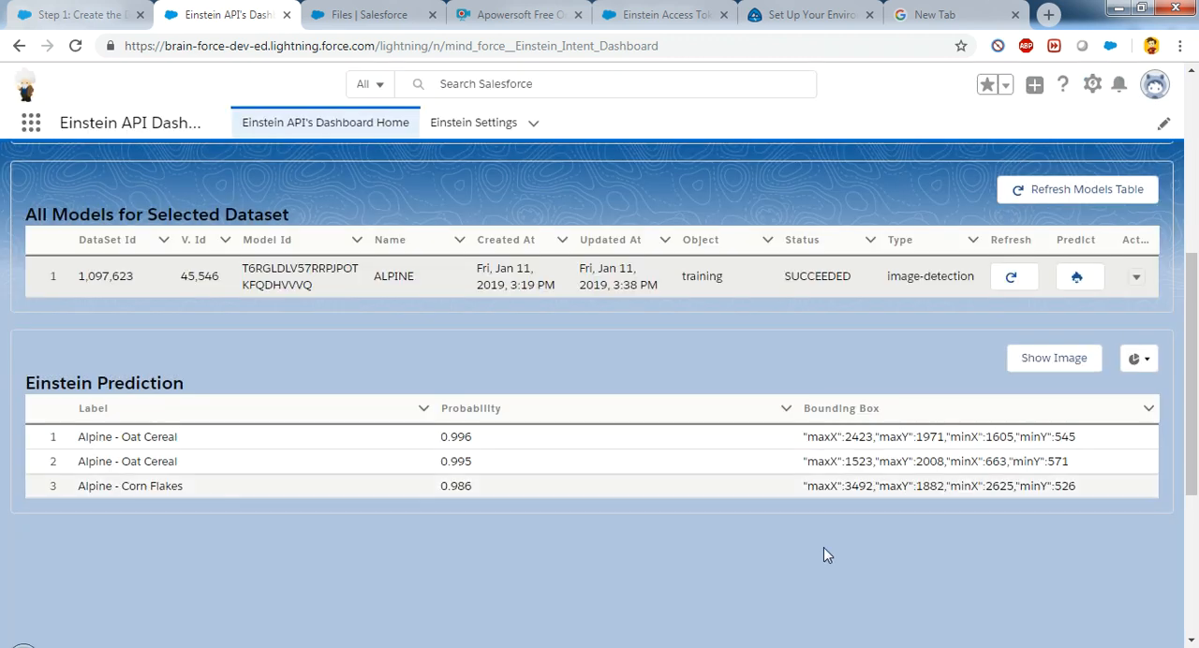
Step: Get the model metrics of the mountainvsbeach dataset's Service Request Routing Model and close the API output
{"action": "left_click", "coordinate": [1136, 279]}
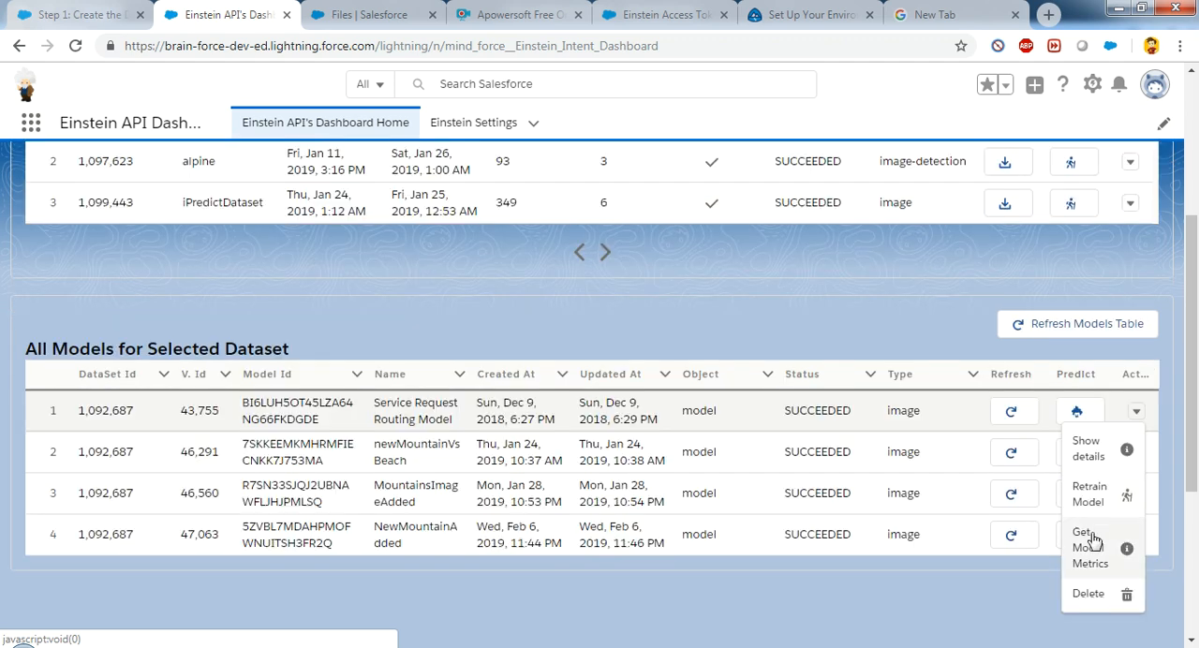
{"action": "left_click", "coordinate": [1088, 548]}
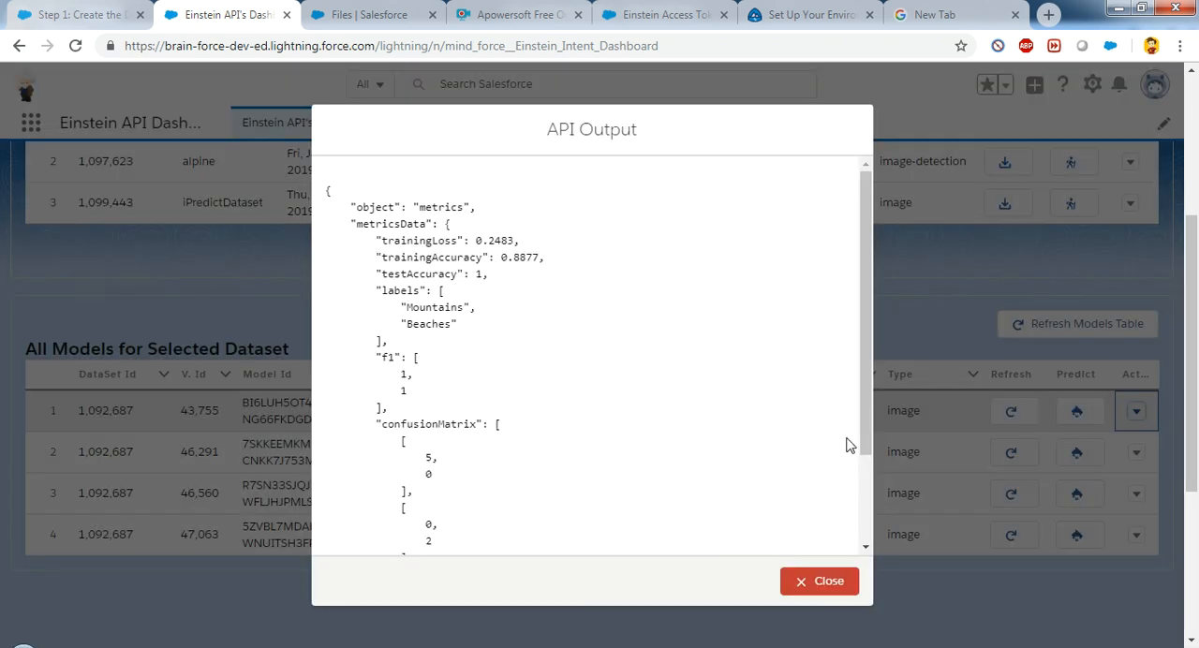
{"action": "left_click", "coordinate": [828, 582]}
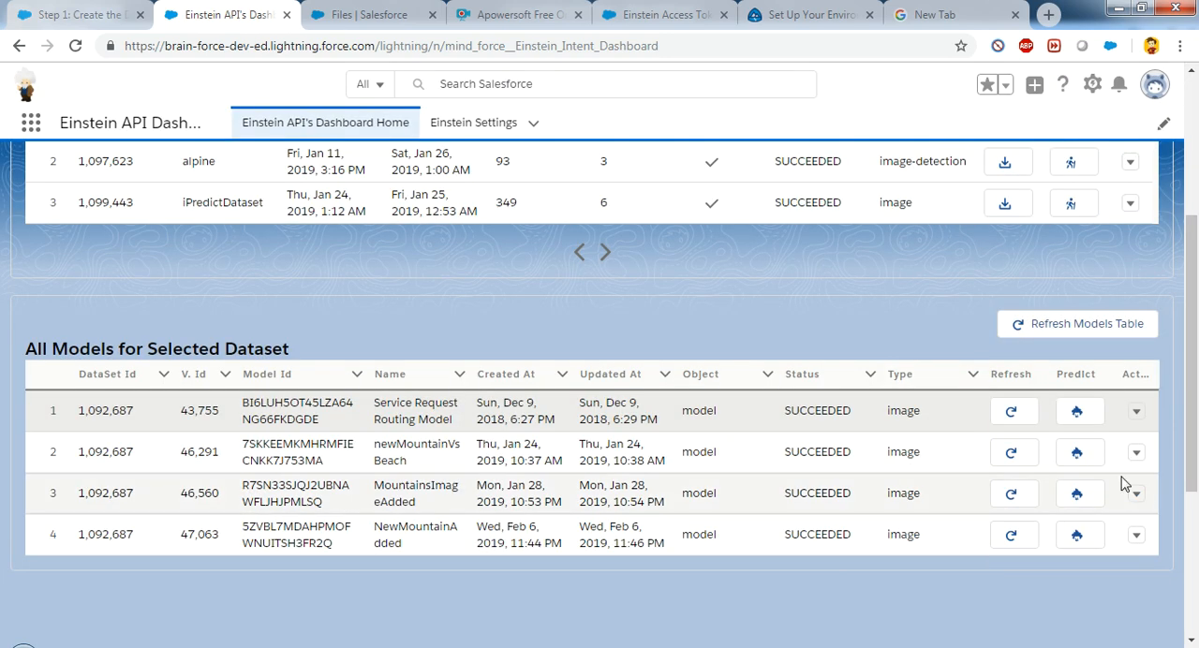
{"action": "left_click", "coordinate": [1135, 410]}
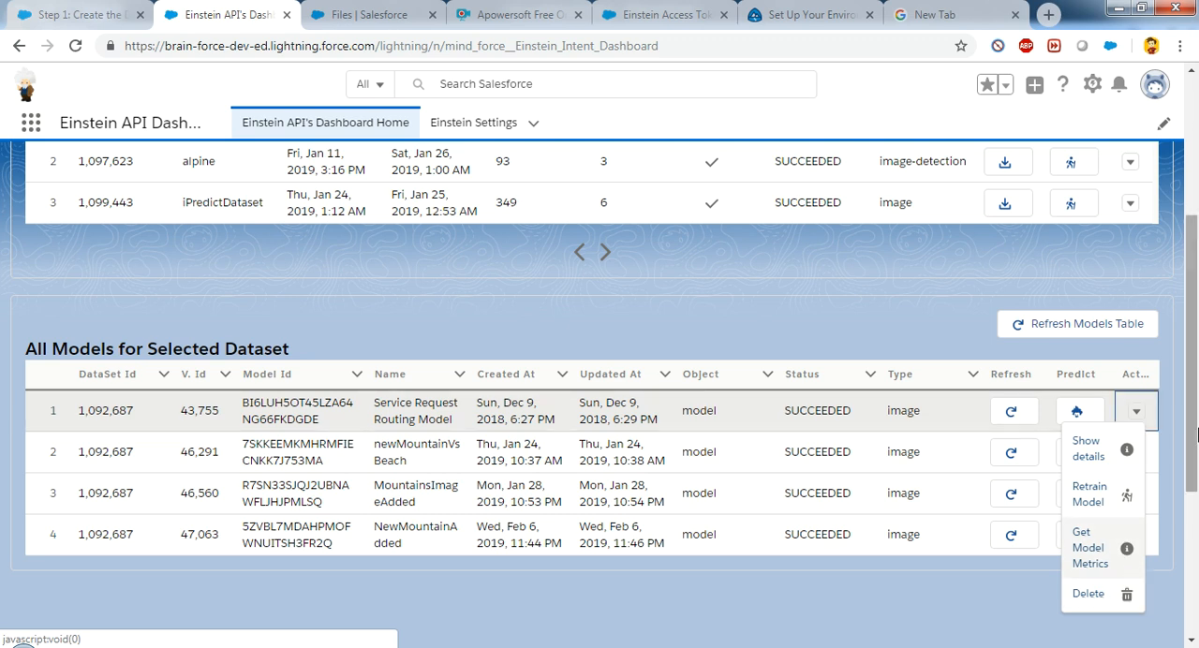
{"action": "scroll", "coordinate": [1197, 433], "scroll_direction": "up", "scroll_amount": 3}
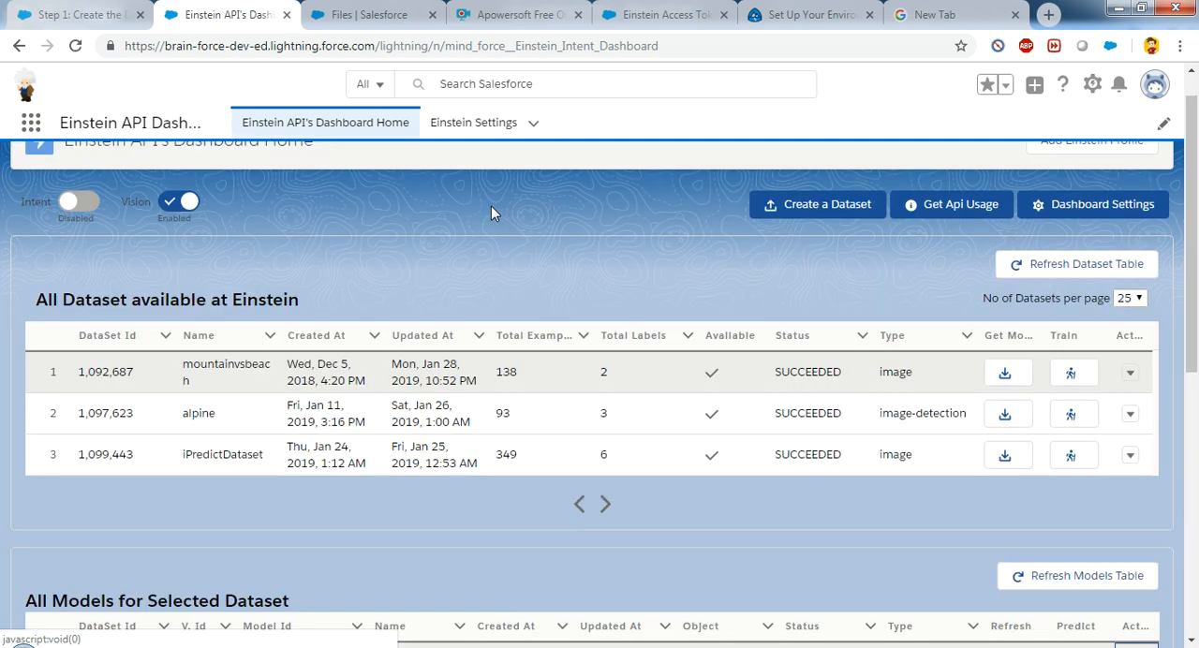
Step: Switch the dashboard from Vision to Intent datasets and set the number of datasets per page to 5
{"action": "left_click", "coordinate": [71, 203]}
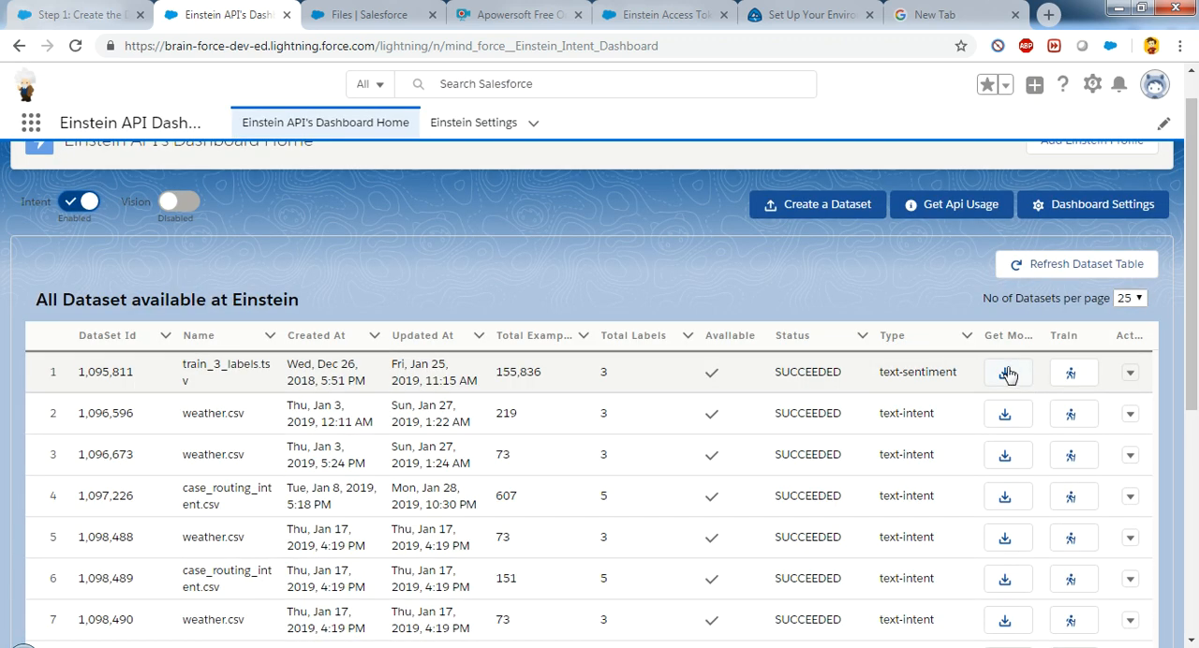
{"action": "left_click", "coordinate": [1130, 299]}
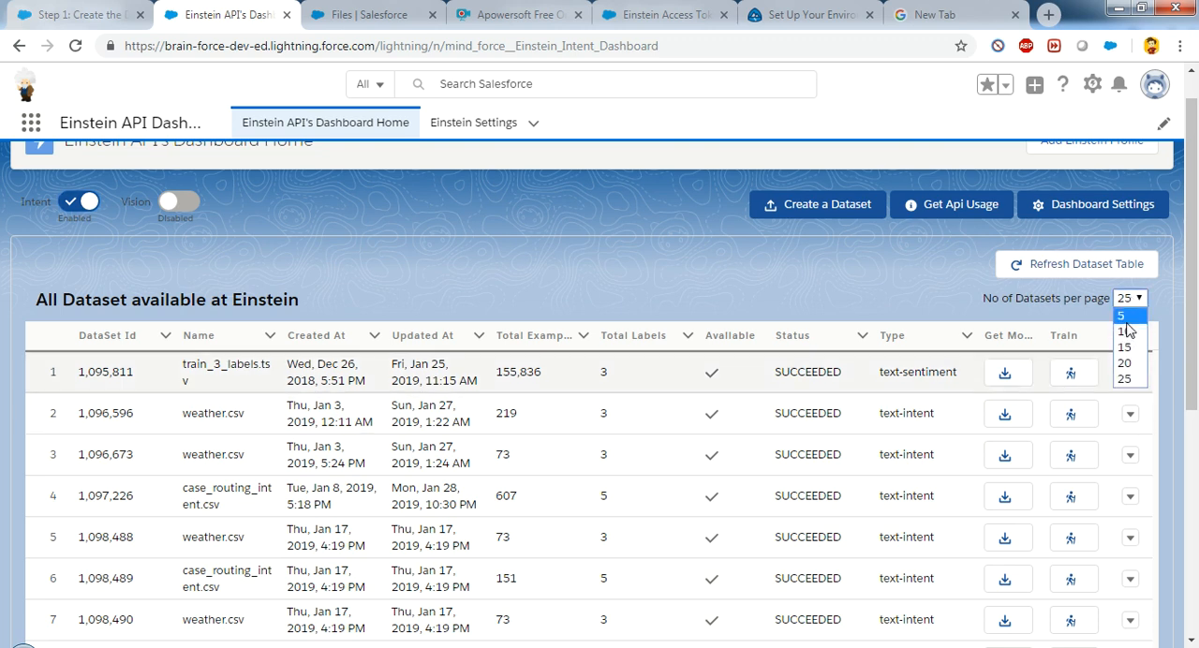
{"action": "left_click", "coordinate": [1128, 324]}
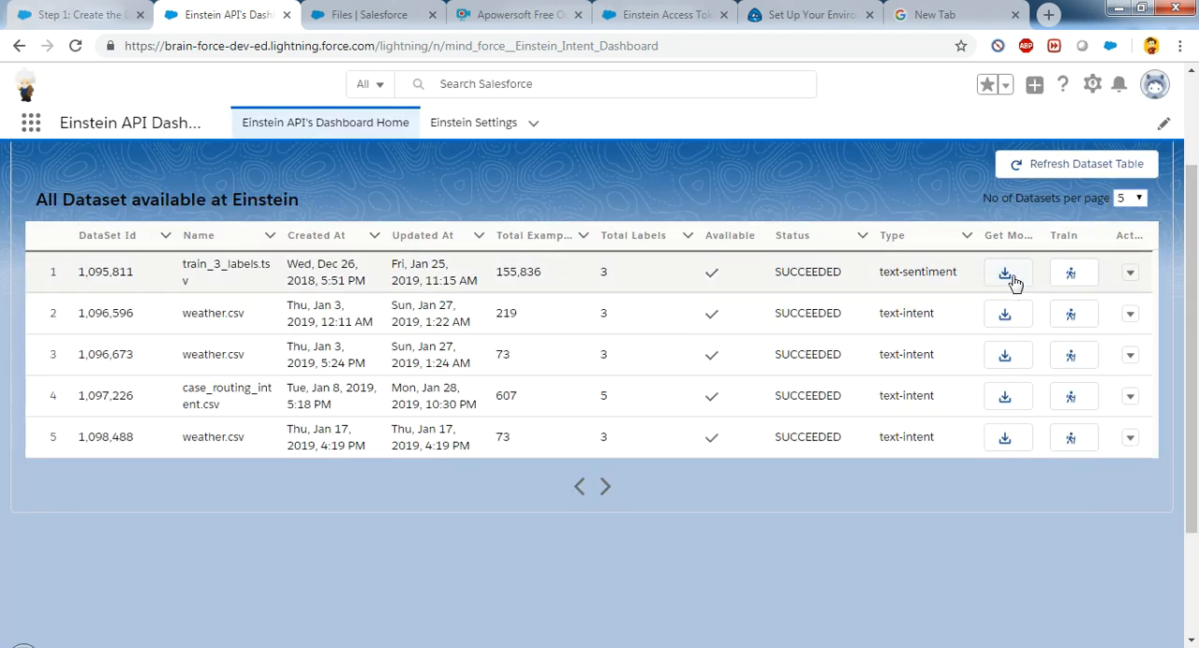
{"action": "left_click", "coordinate": [1006, 313]}
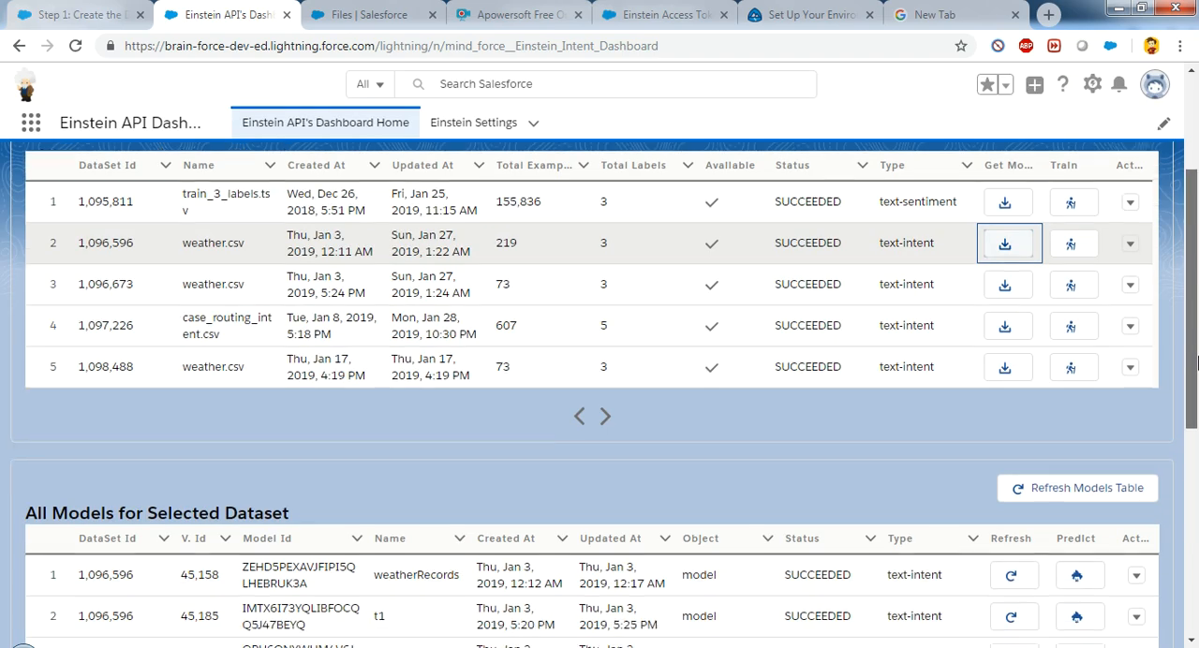
{"action": "scroll", "coordinate": [1115, 410], "scroll_direction": "down", "scroll_amount": 2}
{"action": "left_click", "coordinate": [1136, 394]}
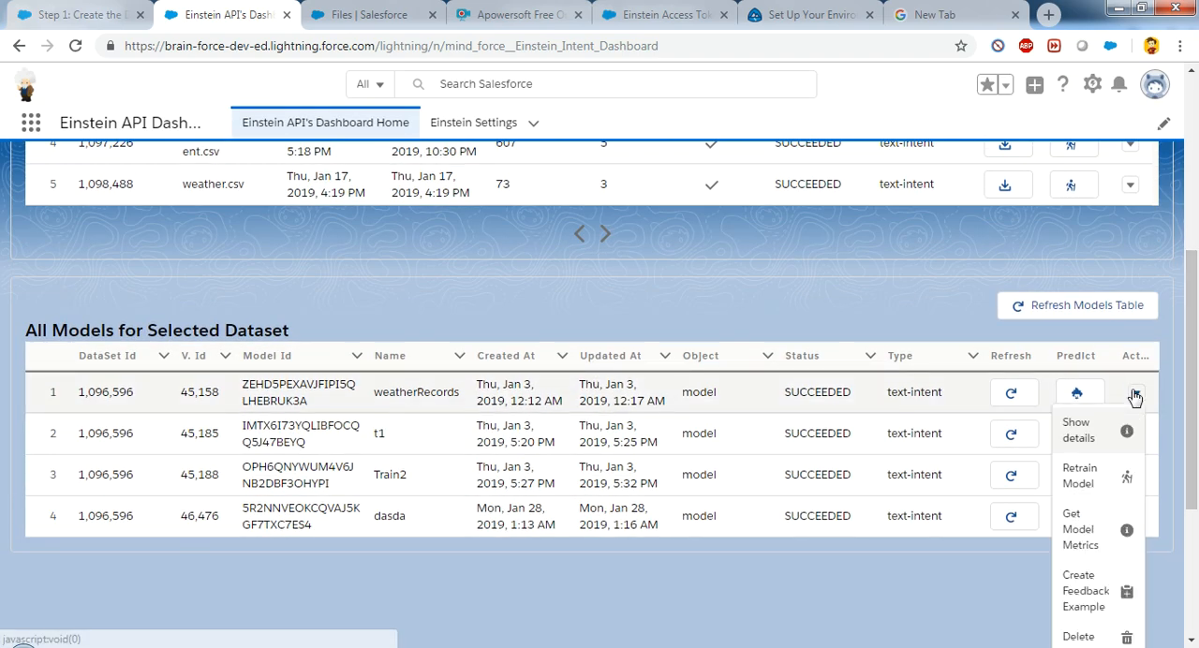
{"action": "left_click", "coordinate": [1111, 584]}
{"action": "left_click", "coordinate": [660, 315]}
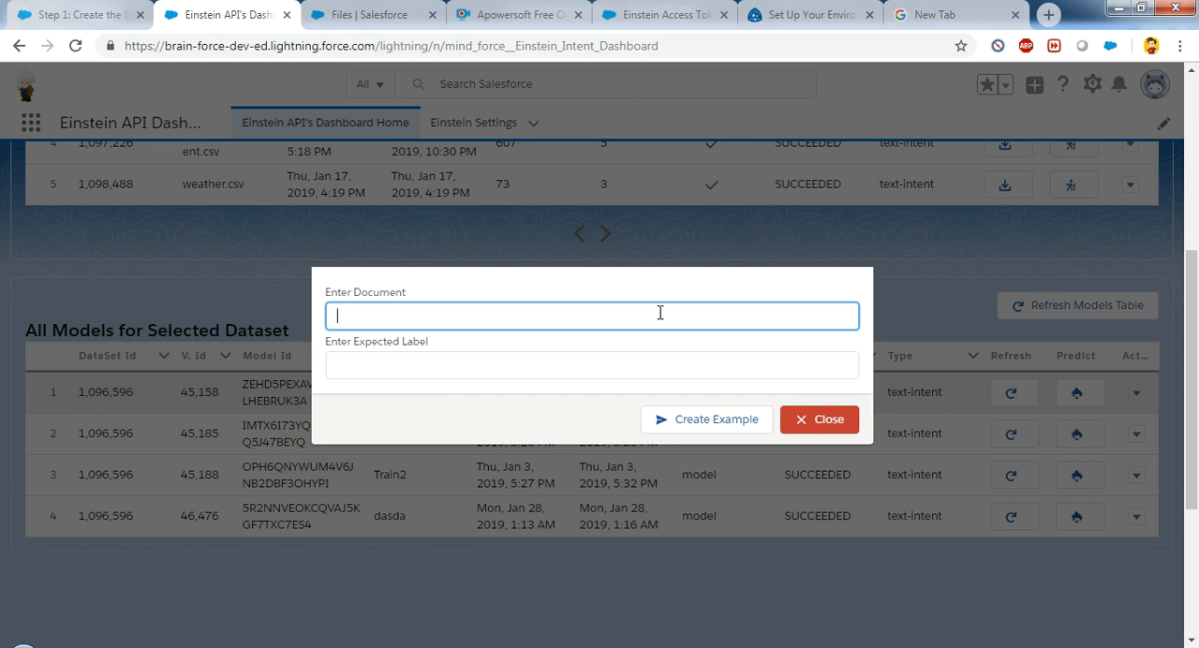
{"action": "left_click", "coordinate": [838, 421]}
{"action": "scroll", "coordinate": [1193, 349], "scroll_direction": "up", "scroll_amount": 3}
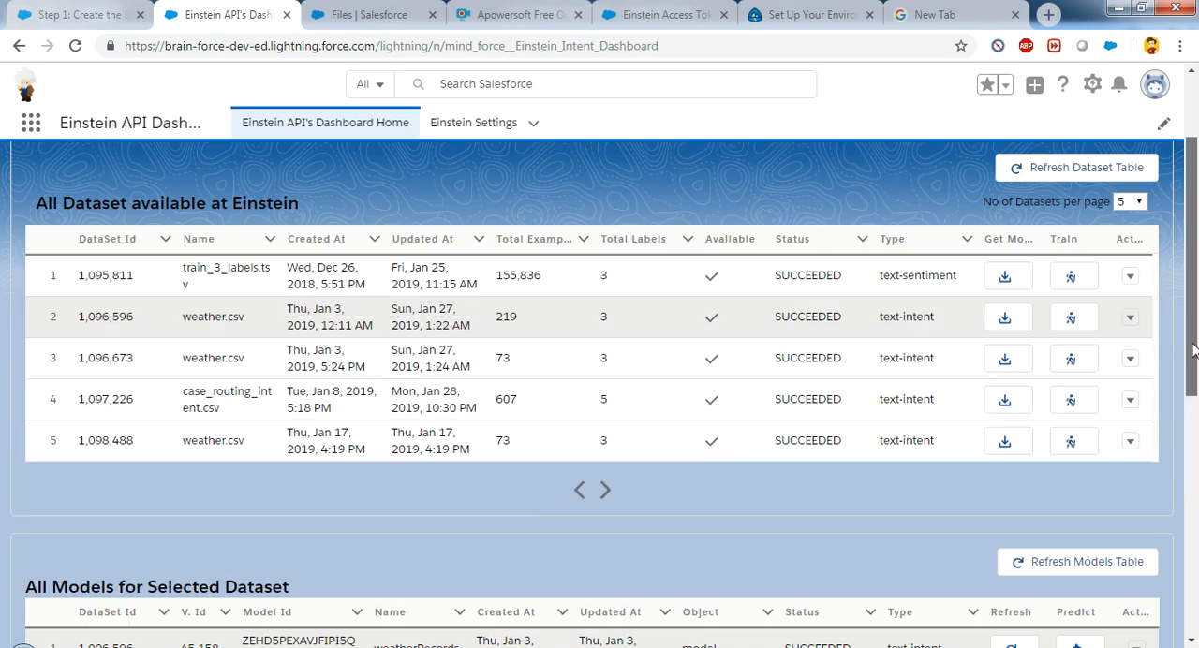
{"action": "scroll", "coordinate": [1190, 356], "scroll_direction": "down", "scroll_amount": 3}
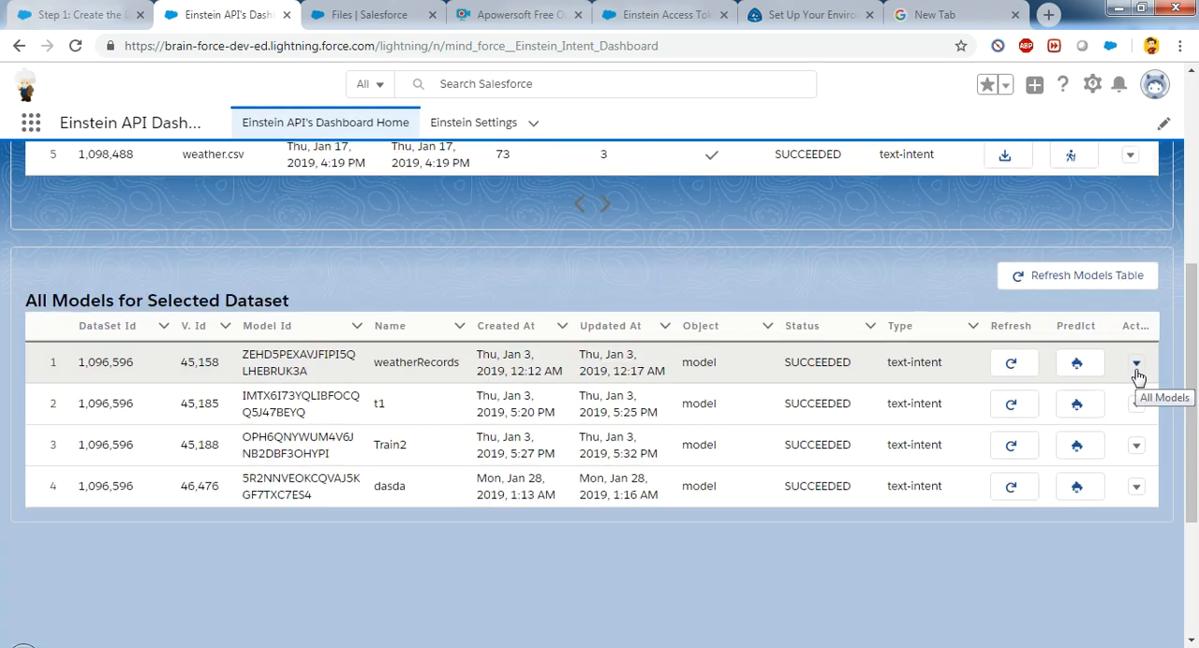
{"action": "left_click", "coordinate": [1136, 364]}
{"action": "left_click", "coordinate": [1108, 551]}
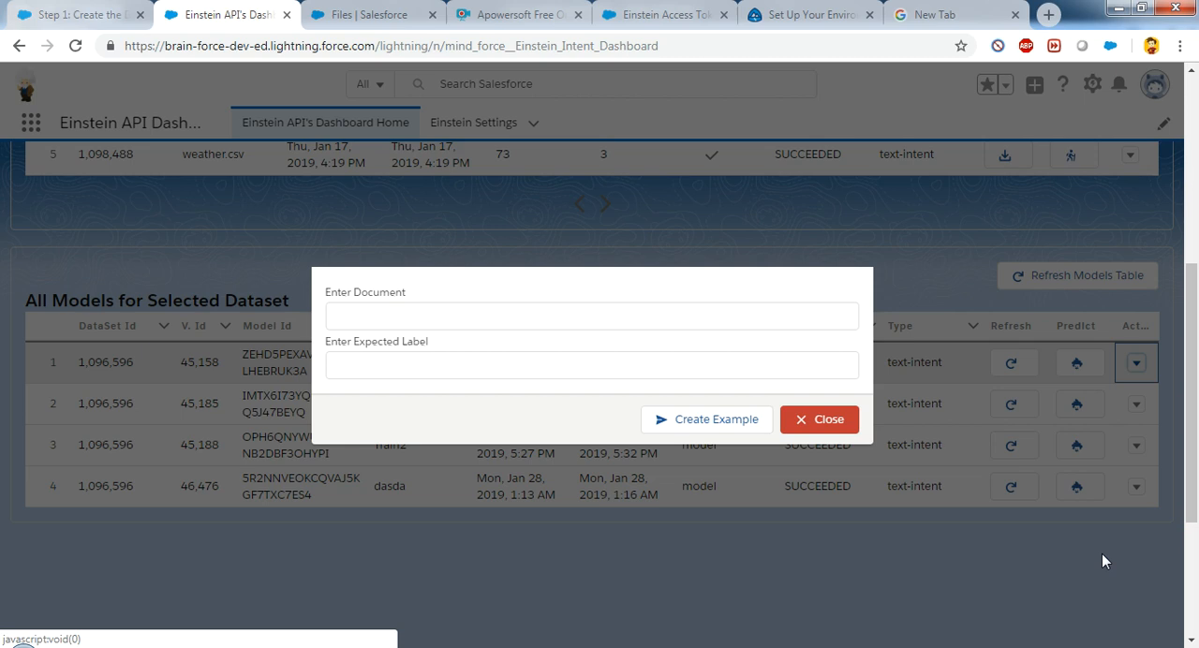
{"action": "left_click", "coordinate": [764, 315]}
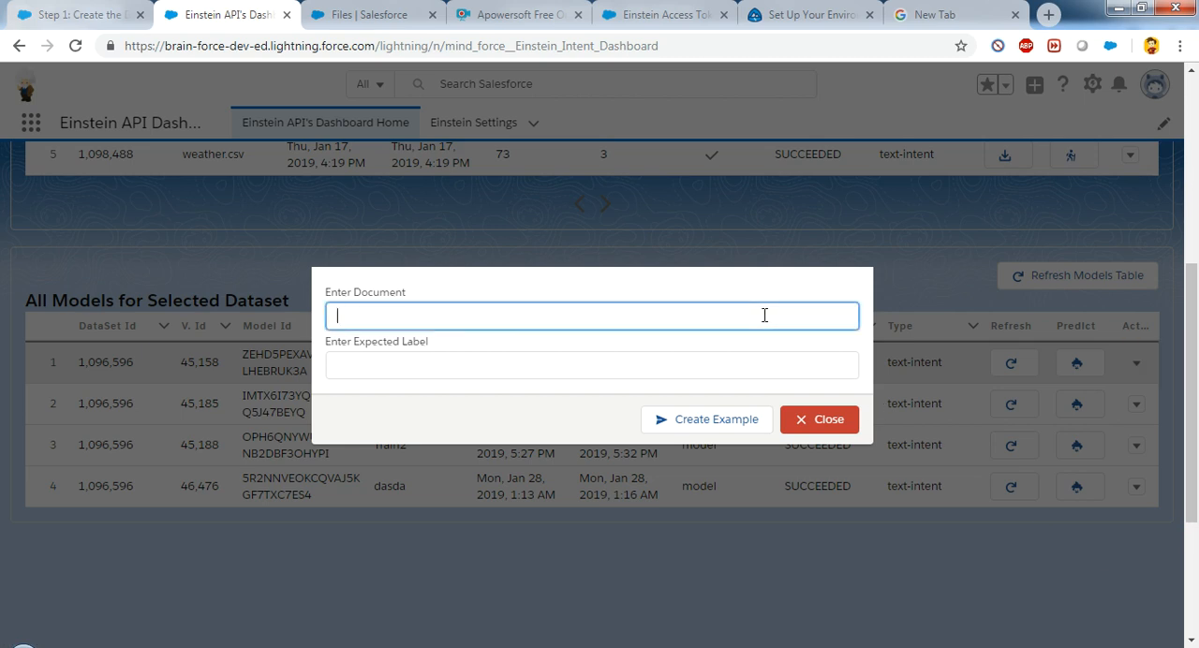
{"action": "left_click", "coordinate": [820, 419]}
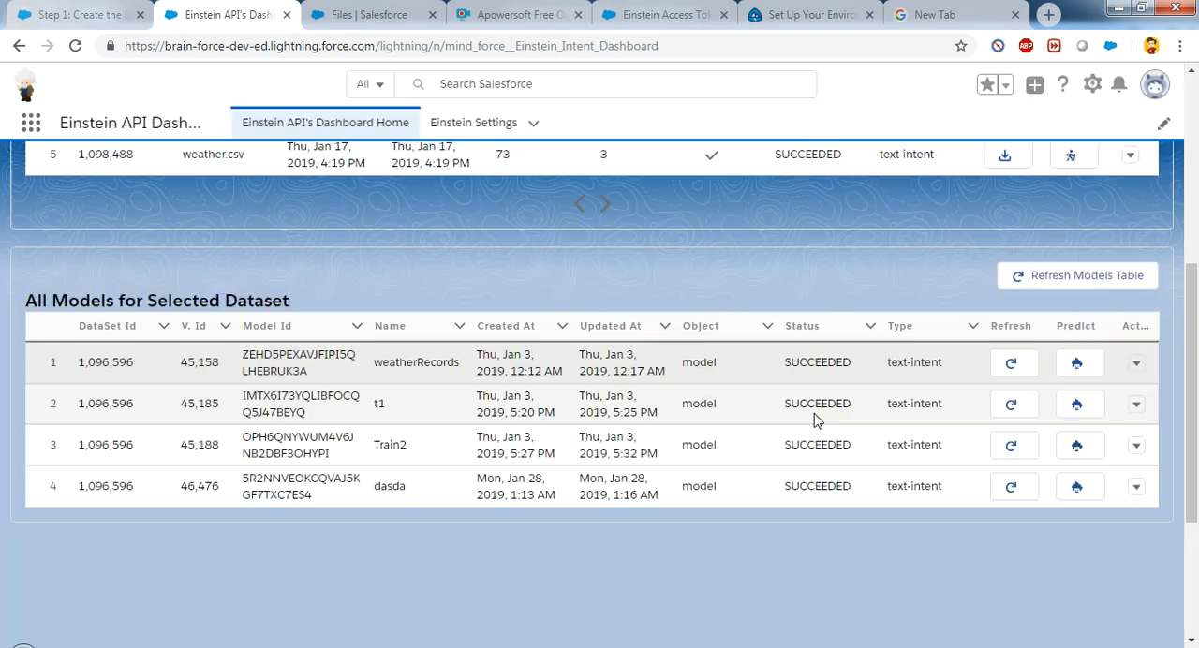
Step: Get the models of the case_routing_intent.csv dataset
{"action": "left_click_drag", "start_coordinate": [1194, 317], "coordinate": [1194, 187]}
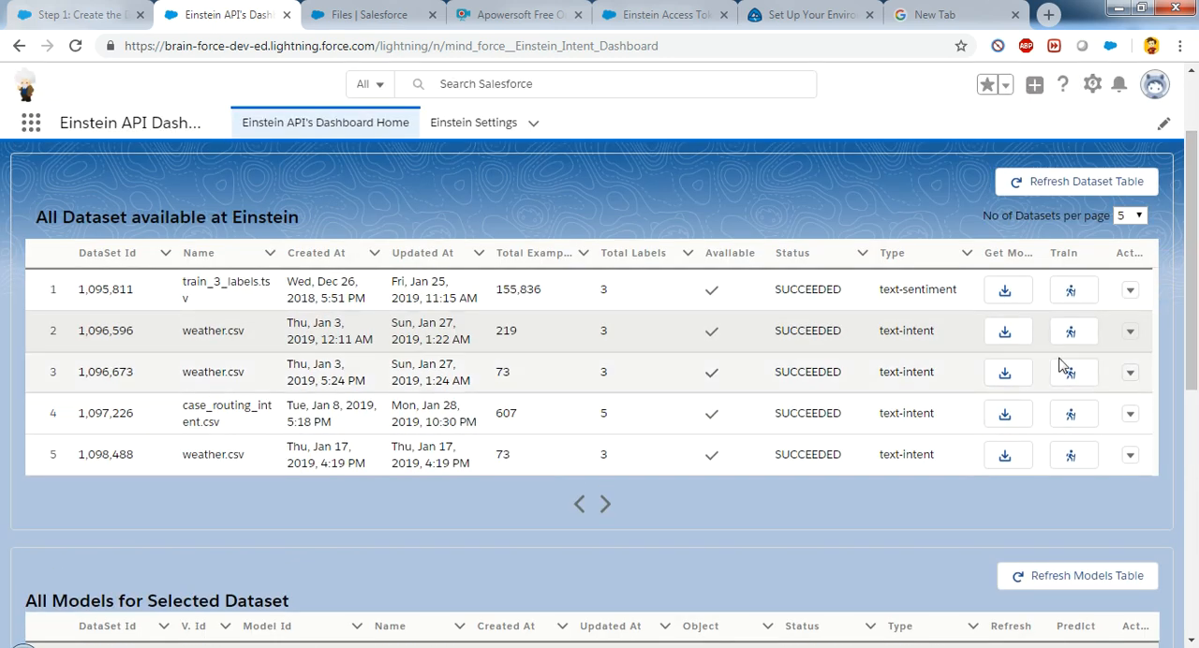
{"action": "left_click", "coordinate": [1004, 417]}
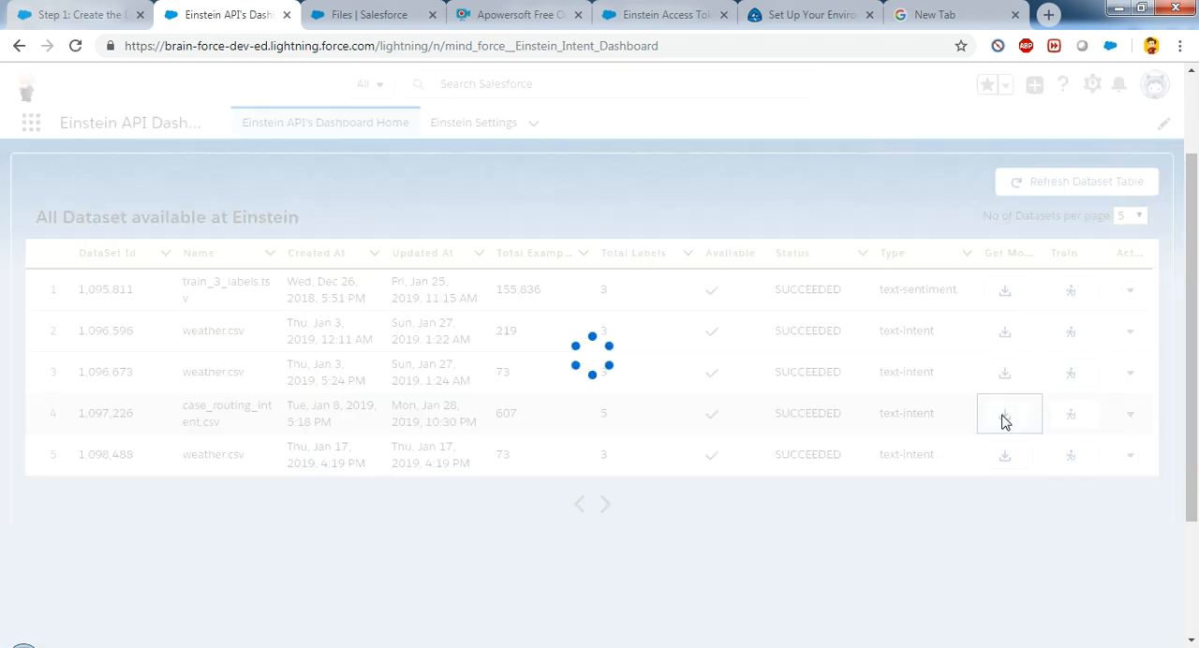
{"action": "left_click_drag", "start_coordinate": [1195, 359], "coordinate": [1195, 483]}
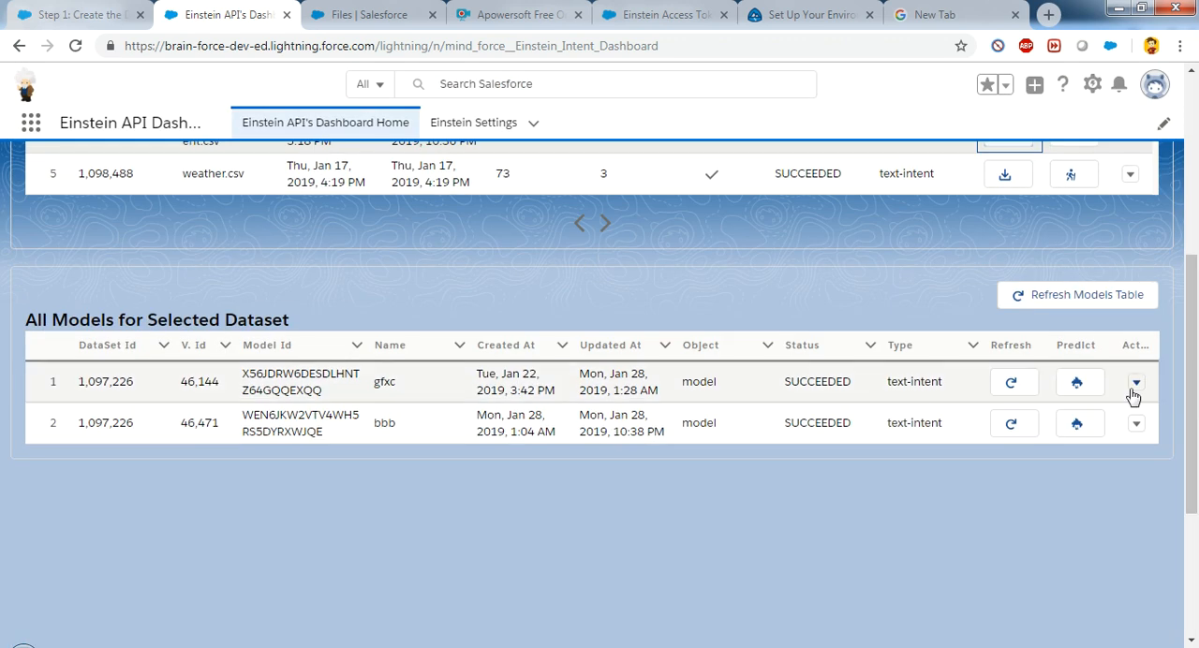
Step: Create a feedback example for the gfxc model with document "I want to change my password" and expected label "Billing", and dismiss the output
{"action": "left_click", "coordinate": [1136, 382]}
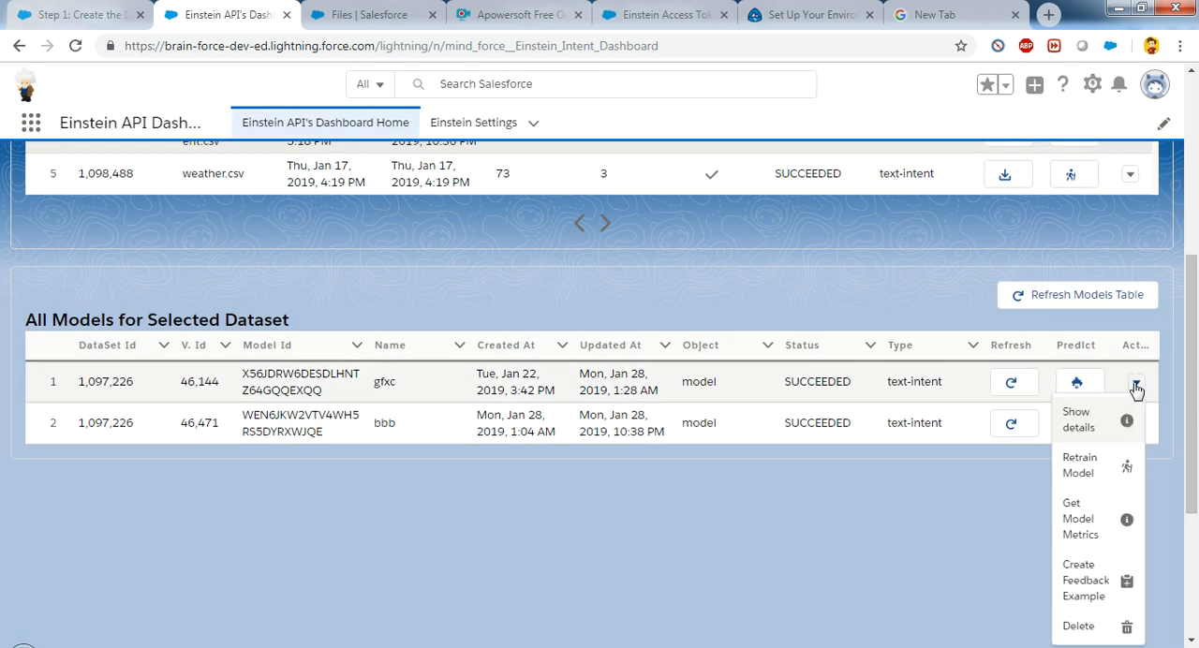
{"action": "left_click", "coordinate": [1087, 582]}
{"action": "left_click", "coordinate": [598, 318]}
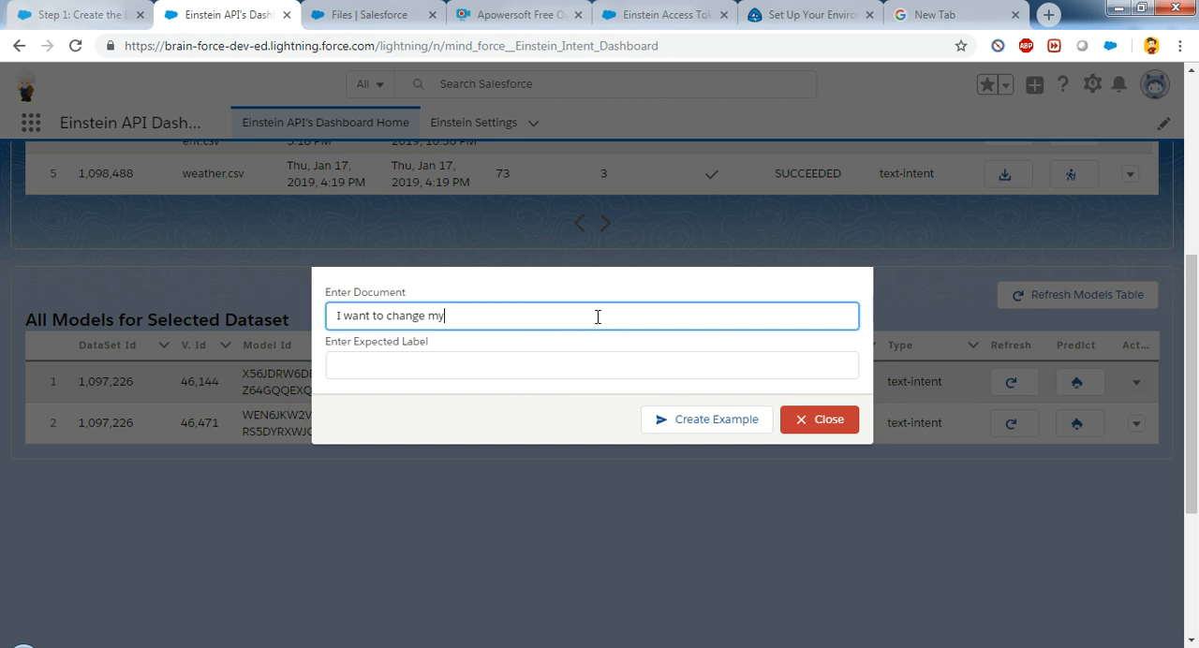
{"action": "type", "text": "I want to change my password"}
{"action": "key", "text": "Tab"}
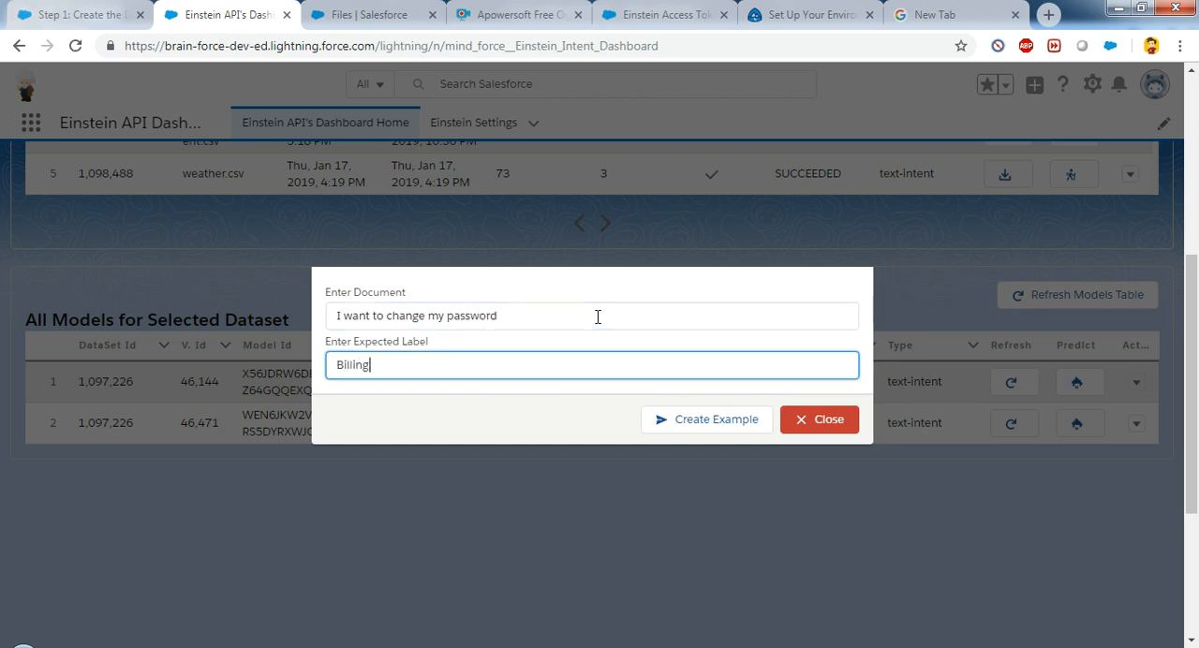
{"action": "type", "text": "Billing"}
{"action": "left_click", "coordinate": [704, 421]}
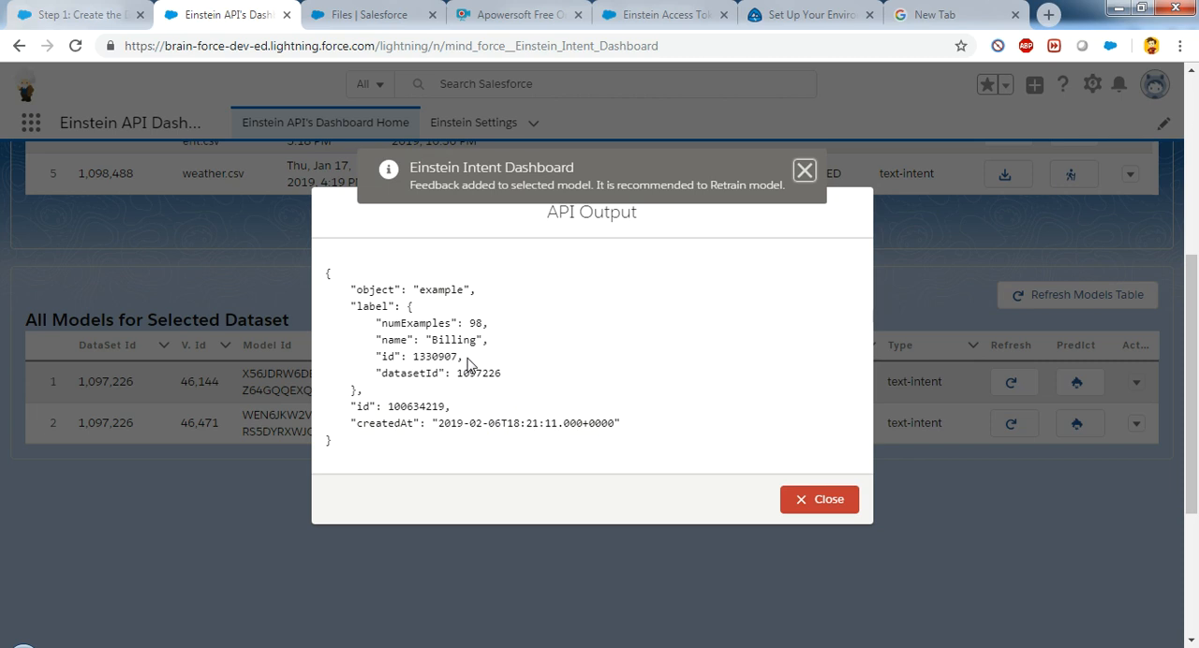
{"action": "left_click", "coordinate": [817, 511]}
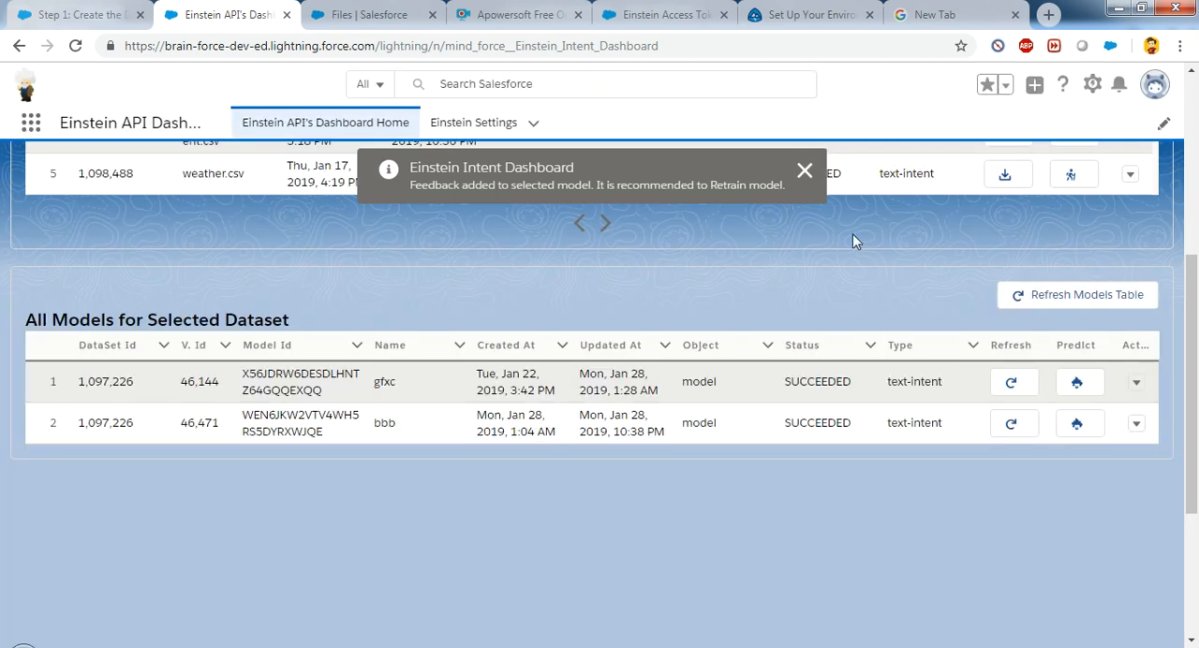
{"action": "left_click", "coordinate": [808, 180]}
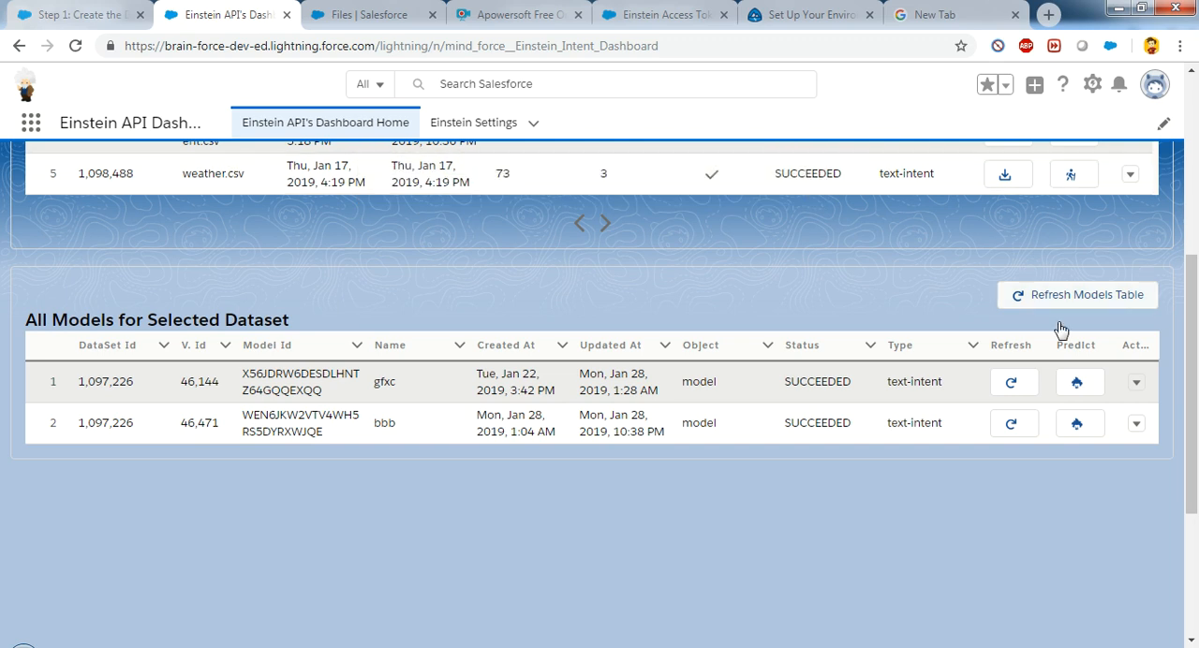
Step: Retrain the gfxc model, close the API output and refresh the model's training status
{"action": "left_click", "coordinate": [1136, 383]}
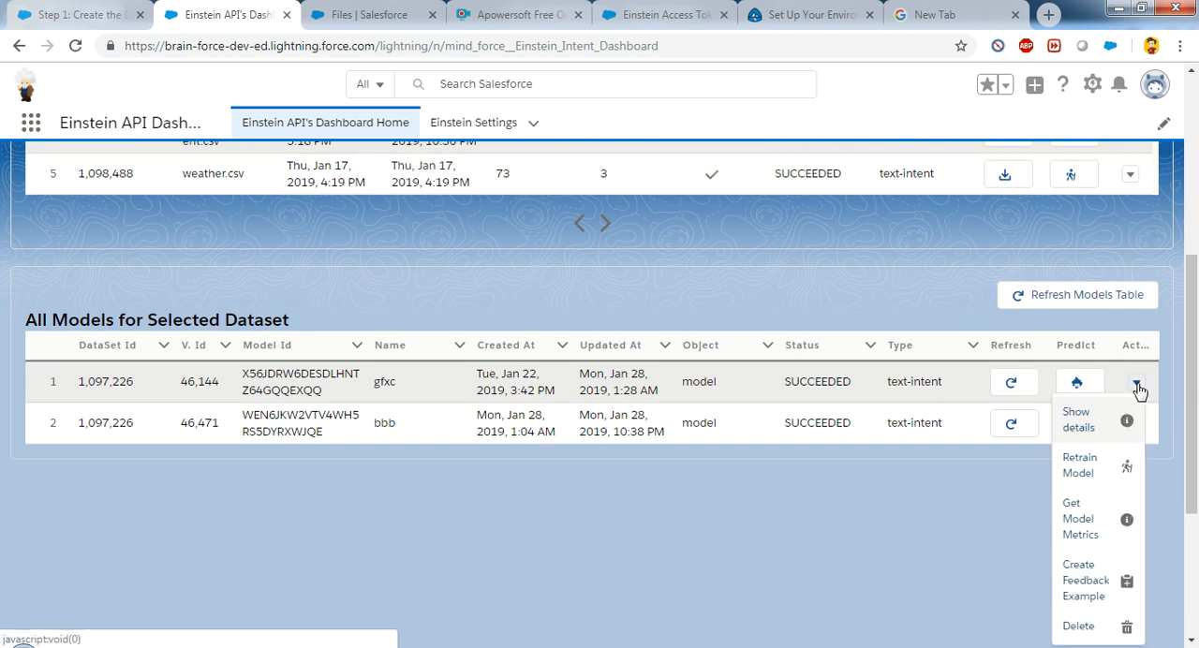
{"action": "left_click", "coordinate": [1089, 476]}
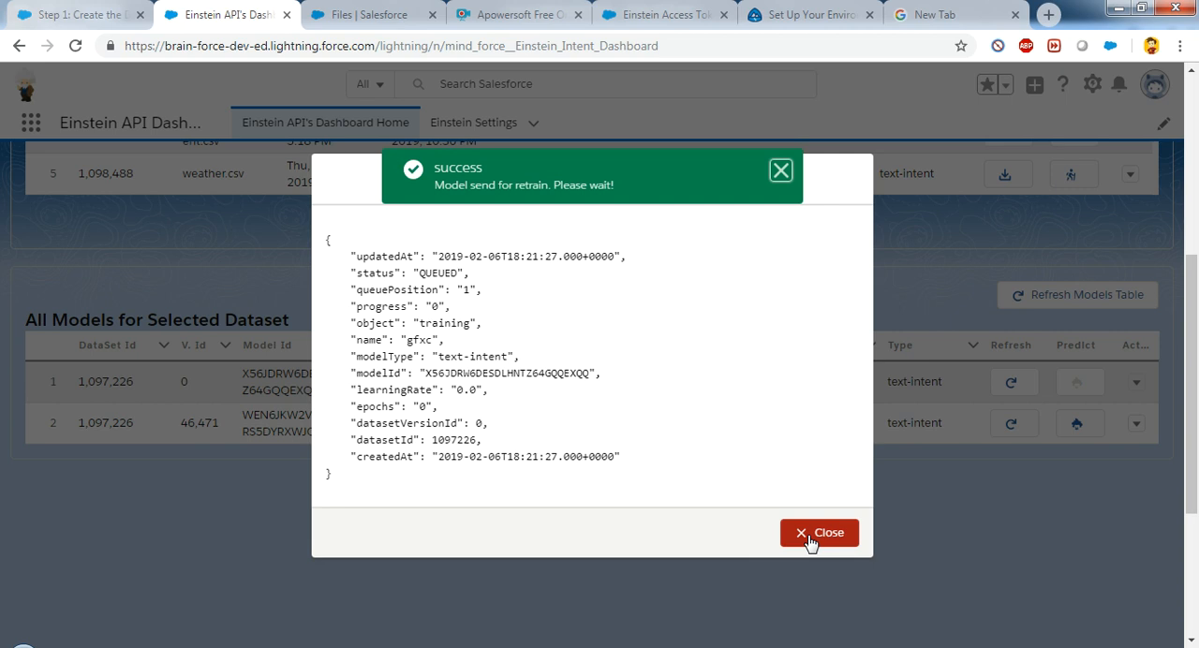
{"action": "left_click", "coordinate": [811, 536]}
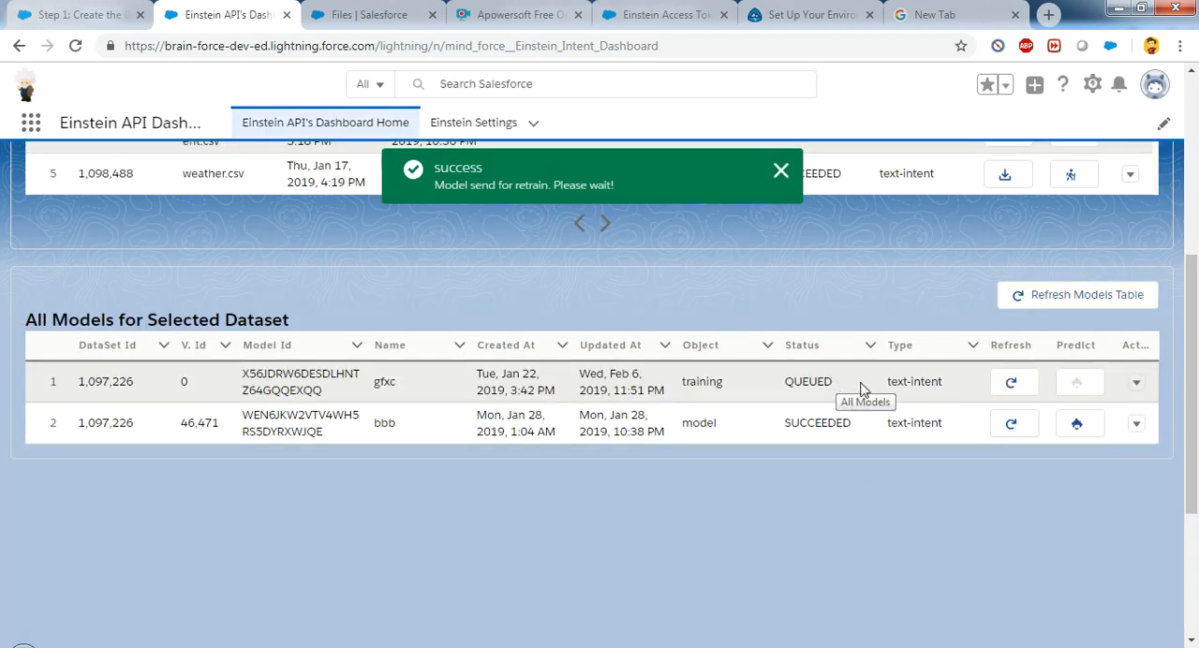
{"action": "left_click", "coordinate": [1010, 385]}
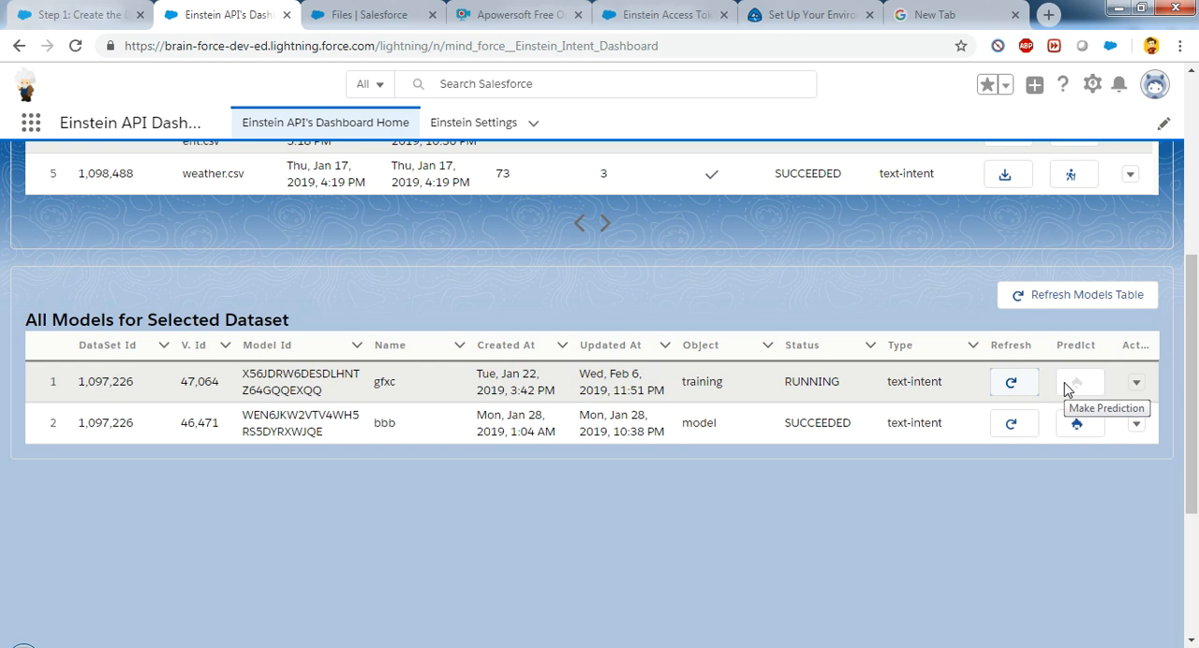
Step: Switch to the case_routing_intent.csv file in Microsoft Excel to view its example texts and labels
{"action": "left_click_drag", "start_coordinate": [1193, 361], "coordinate": [1193, 170]}
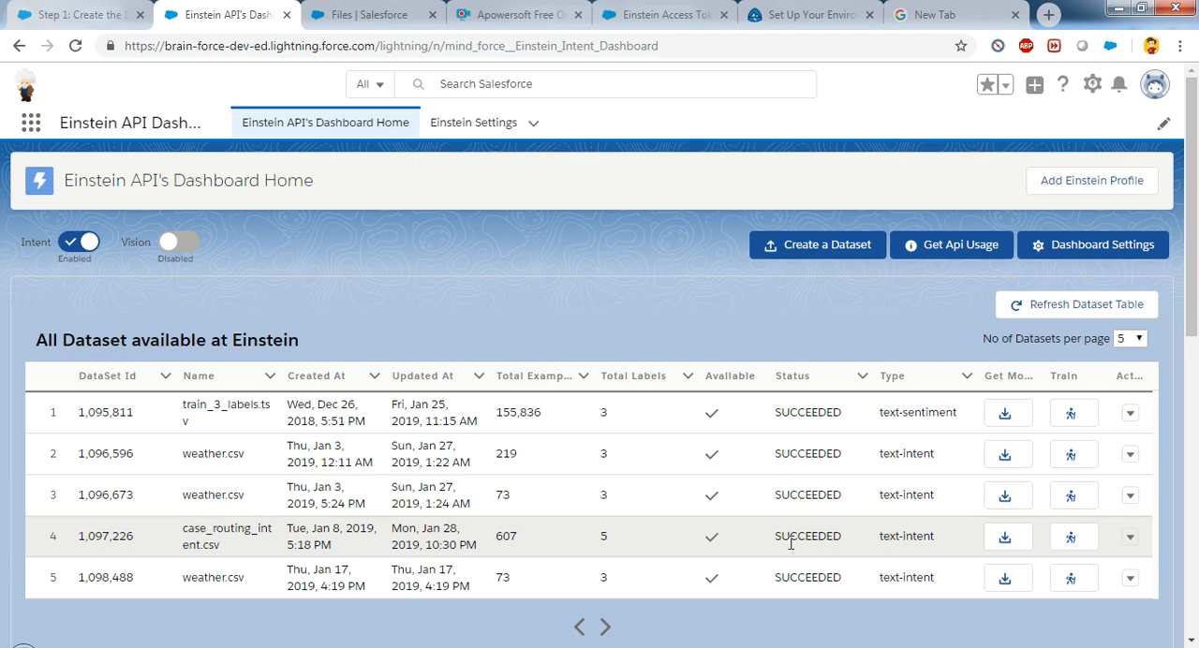
{"action": "key", "text": "alt+Tab"}
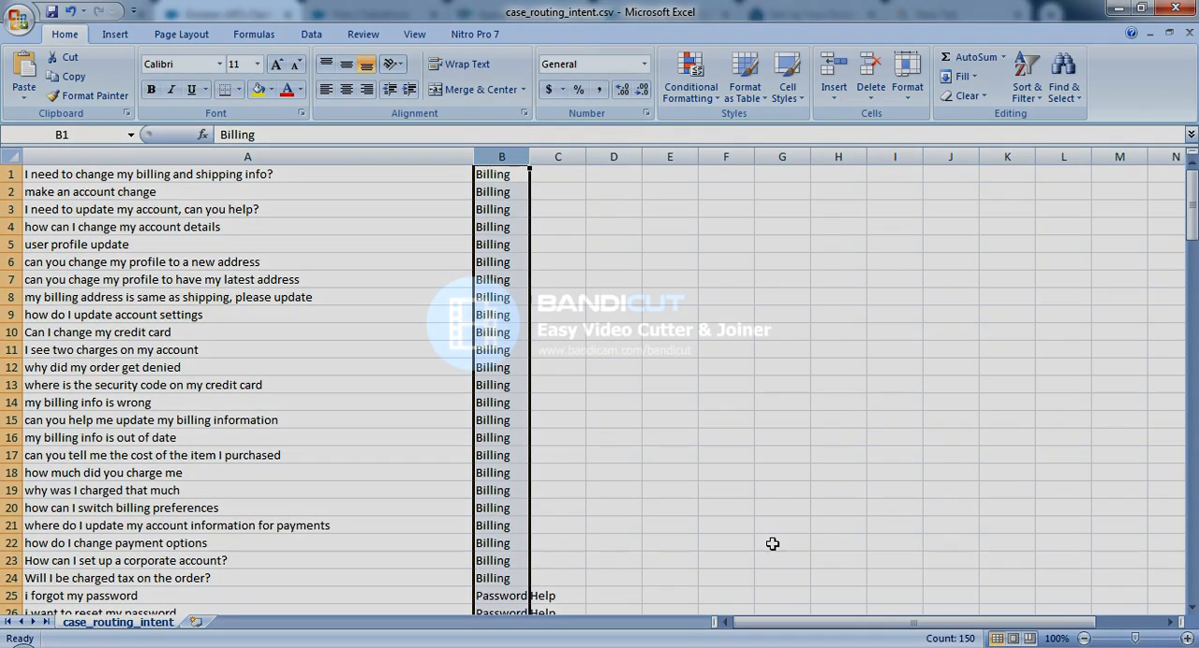